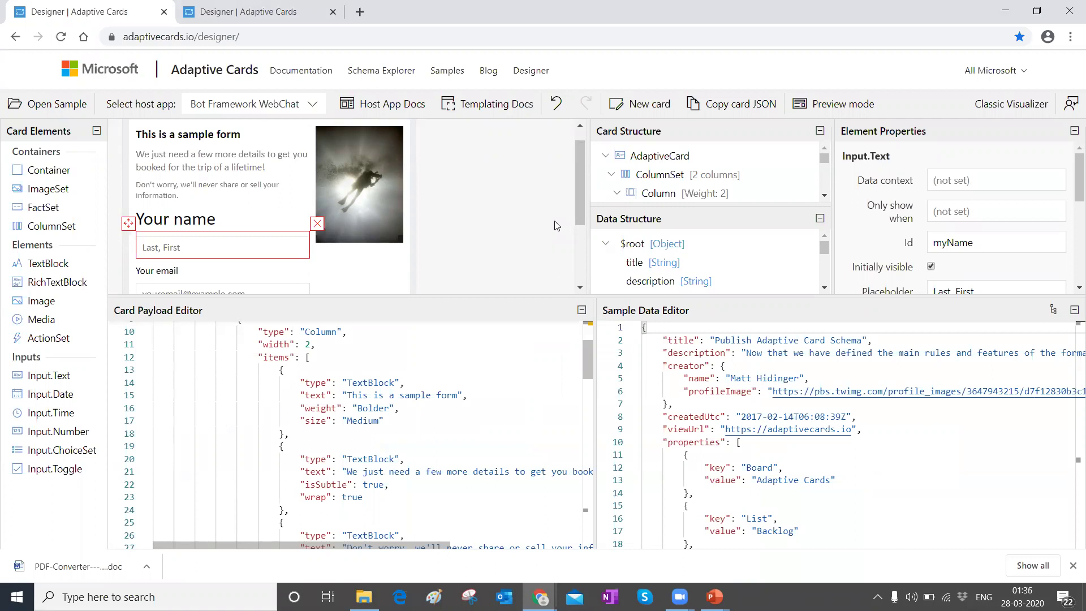
Step: Reload the Input form sample card ('Tell us about yourself') from the sample list
click(281, 36)
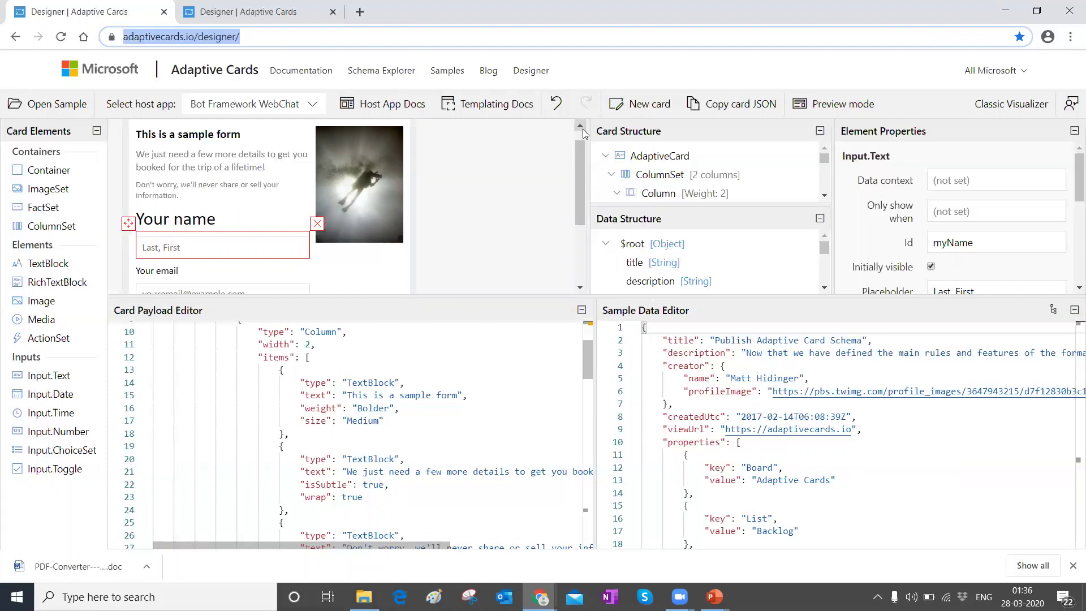
click(68, 110)
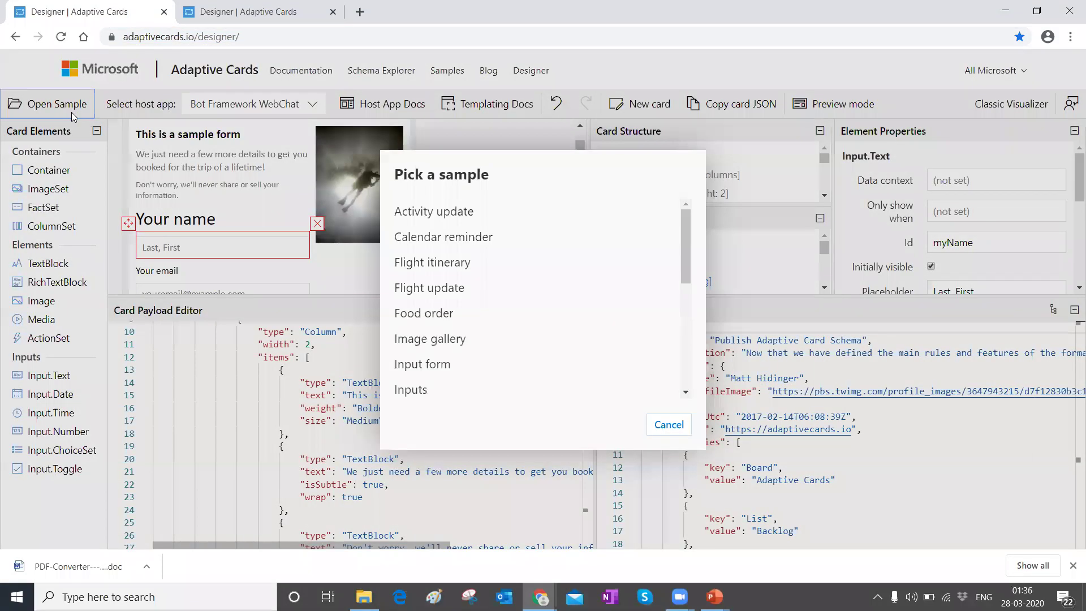
scroll(452, 237, down, 5)
scroll(453, 237, down, 3)
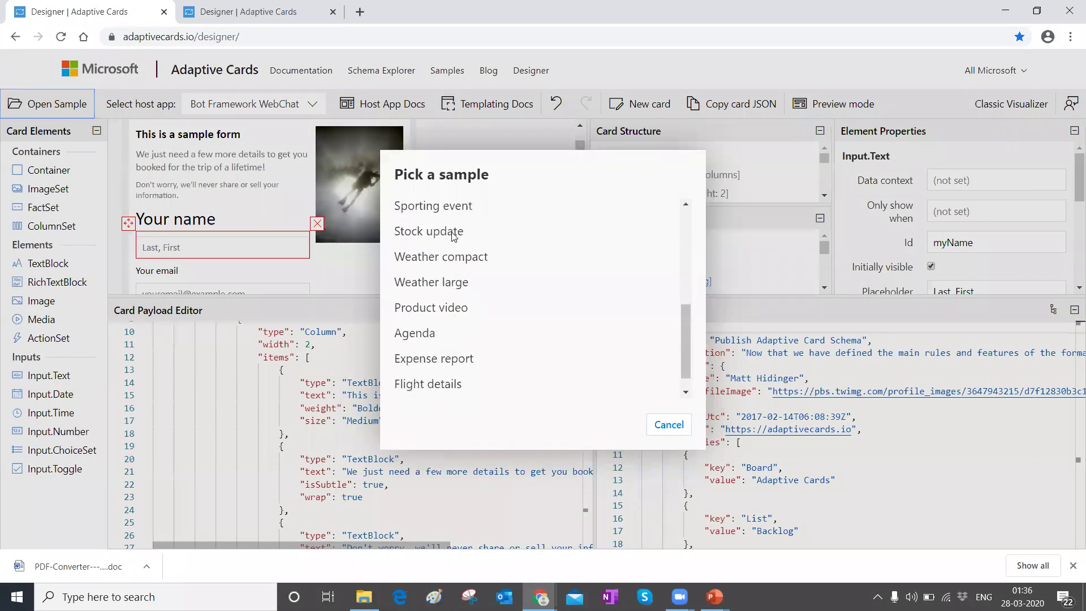
scroll(455, 285, up, 2)
scroll(458, 291, up, 3)
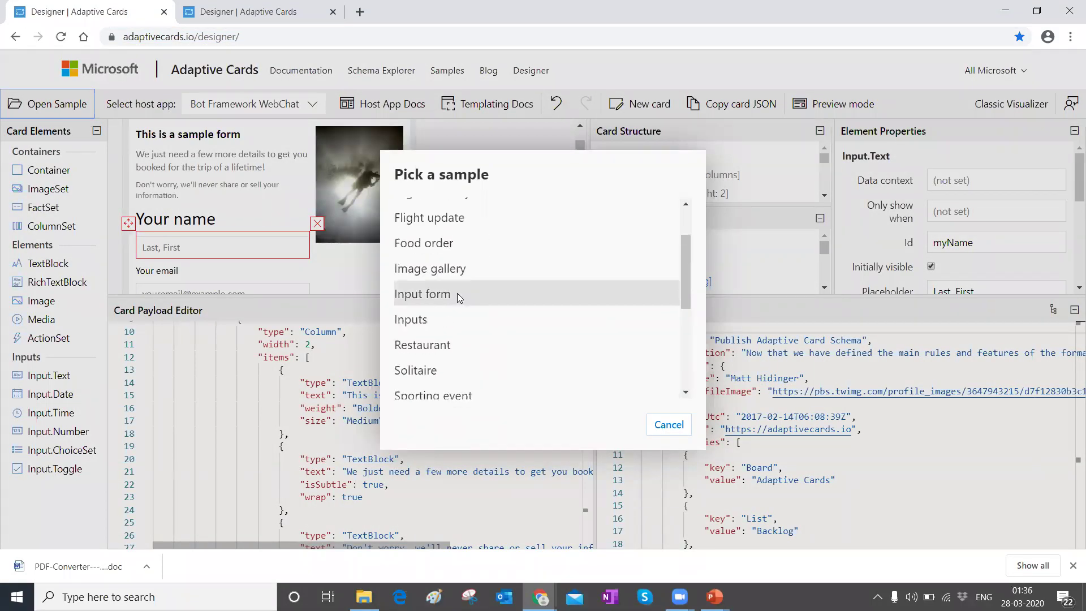
click(427, 295)
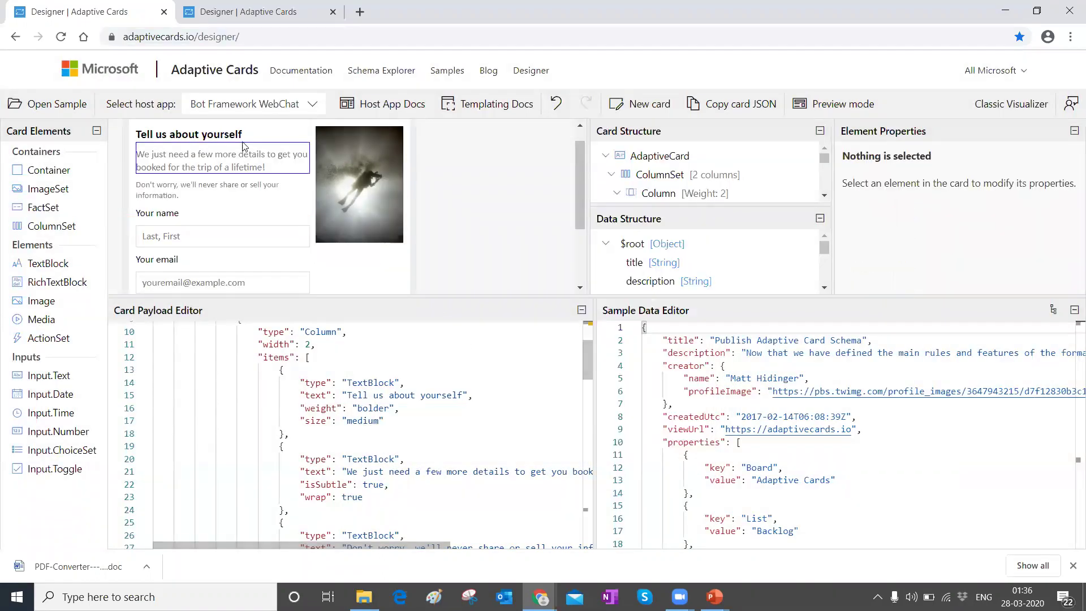
scroll(244, 153, down, 3)
scroll(268, 215, up, 4)
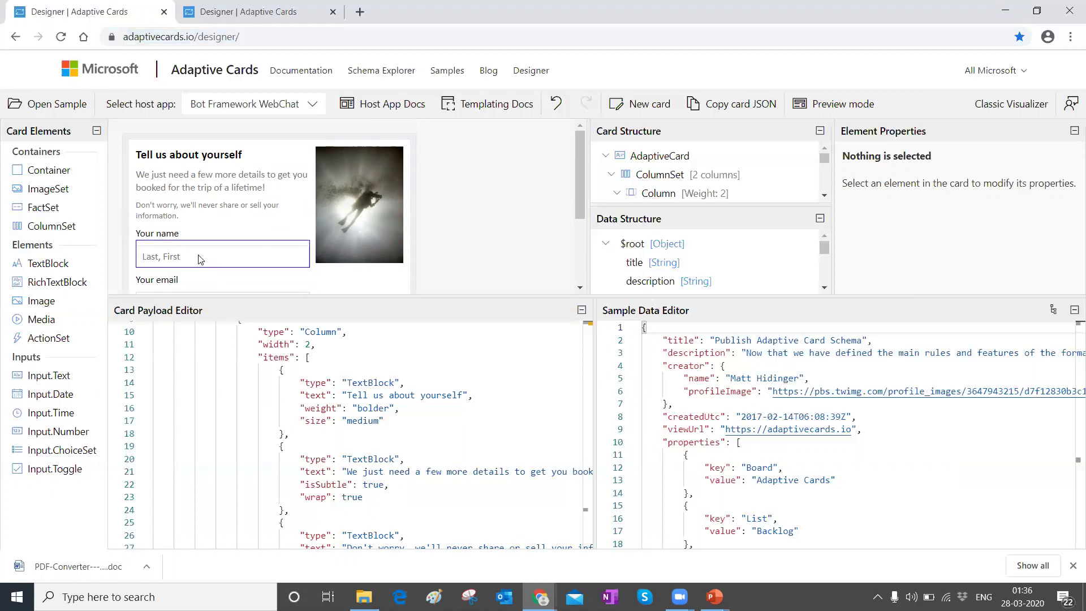
Step: Inspect the properties of the description text, name input and email input
click(203, 183)
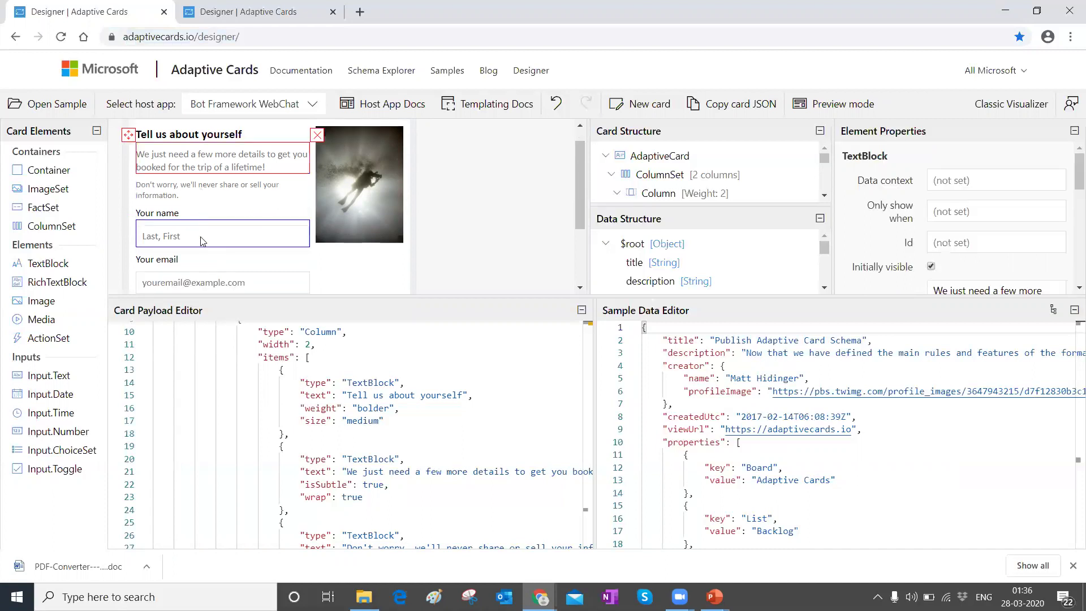
click(203, 240)
click(206, 277)
click(204, 164)
scroll(396, 446, up, 3)
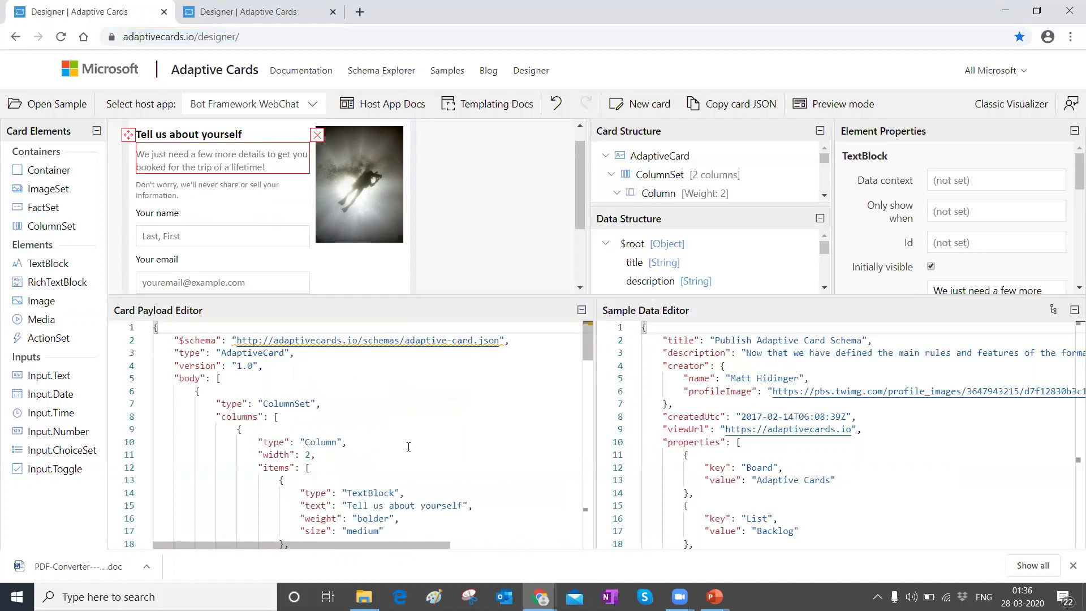
Step: Retitle the card 'This is a sample form' and check the new title in the JSON
click(246, 134)
double_click(246, 134)
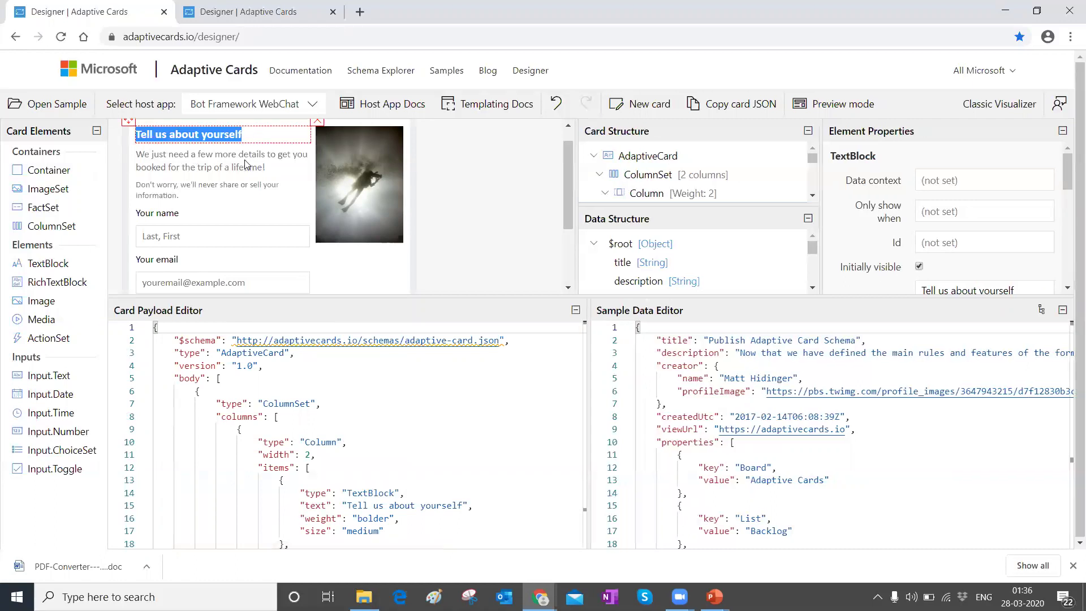
key(BackSpace)
text(This is a sampe)
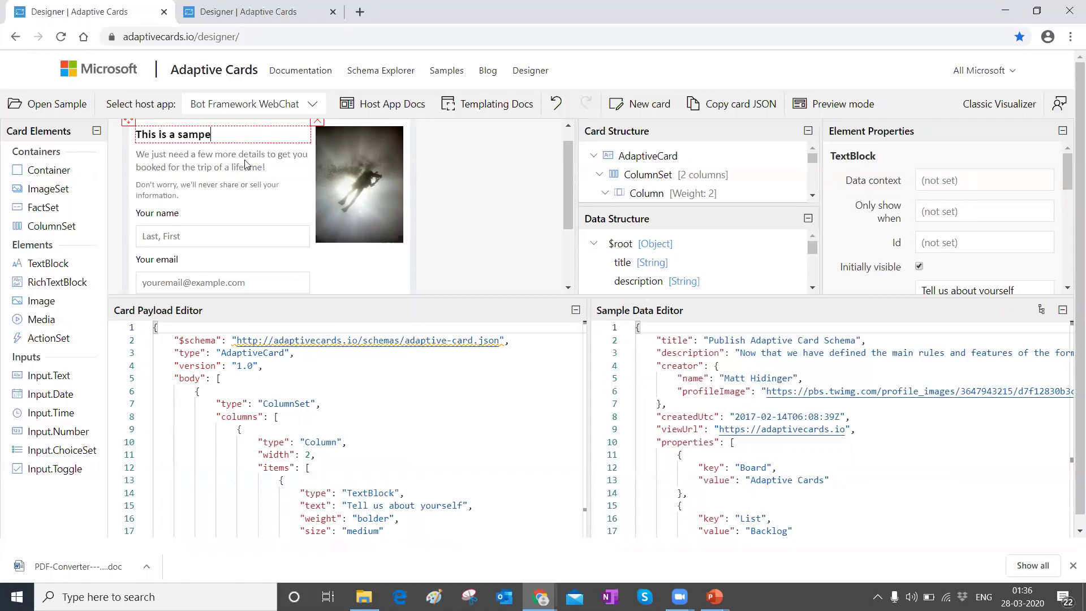
key(BackSpace)
text(le form)
click(519, 173)
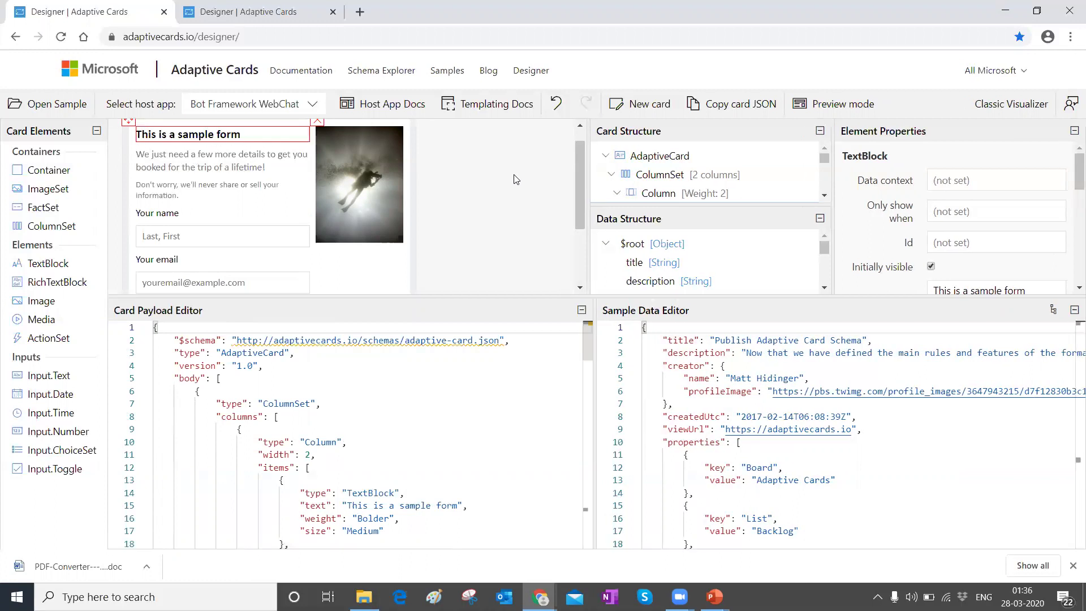
scroll(359, 403, down, 4)
scroll(360, 458, up, 4)
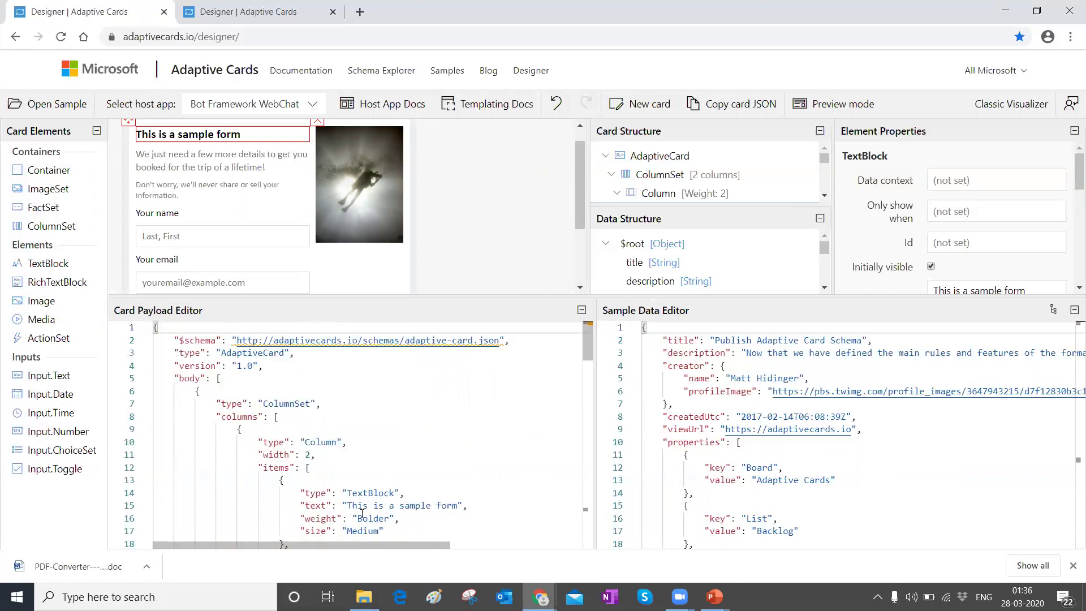
drag(347, 506, 457, 506)
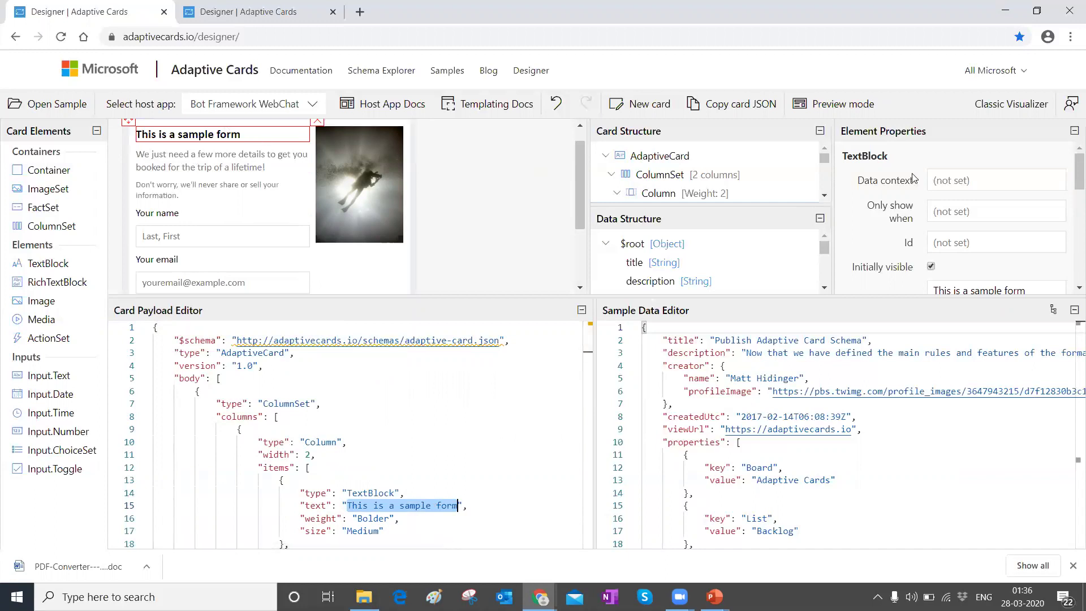
Step: Set the 'This is a sample form' title's size to ExtraLarge, leaving its height unchanged
scroll(962, 181, down, 2)
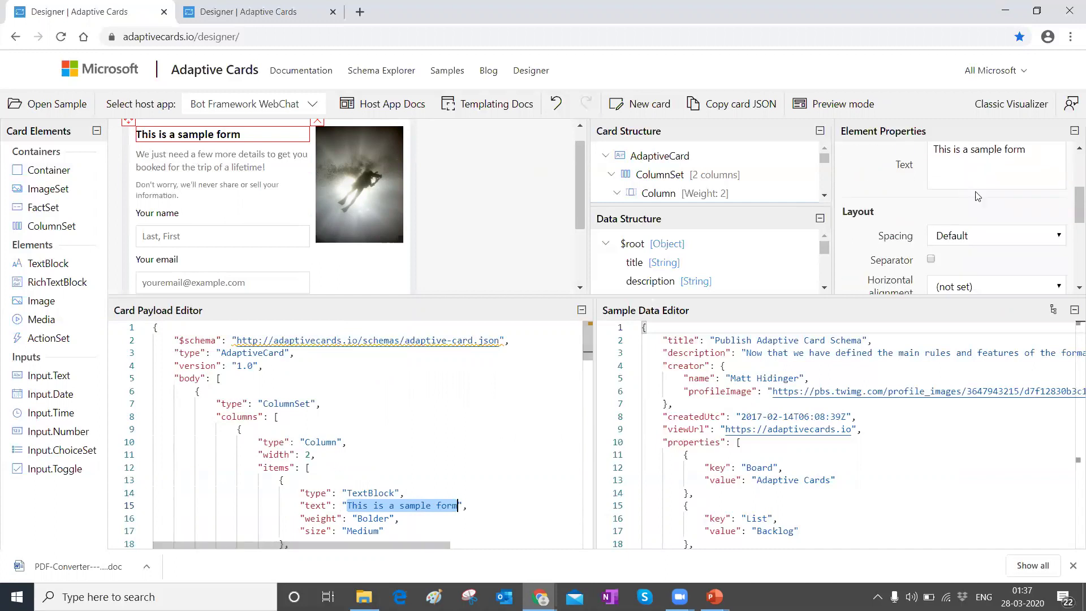
scroll(993, 169, down, 3)
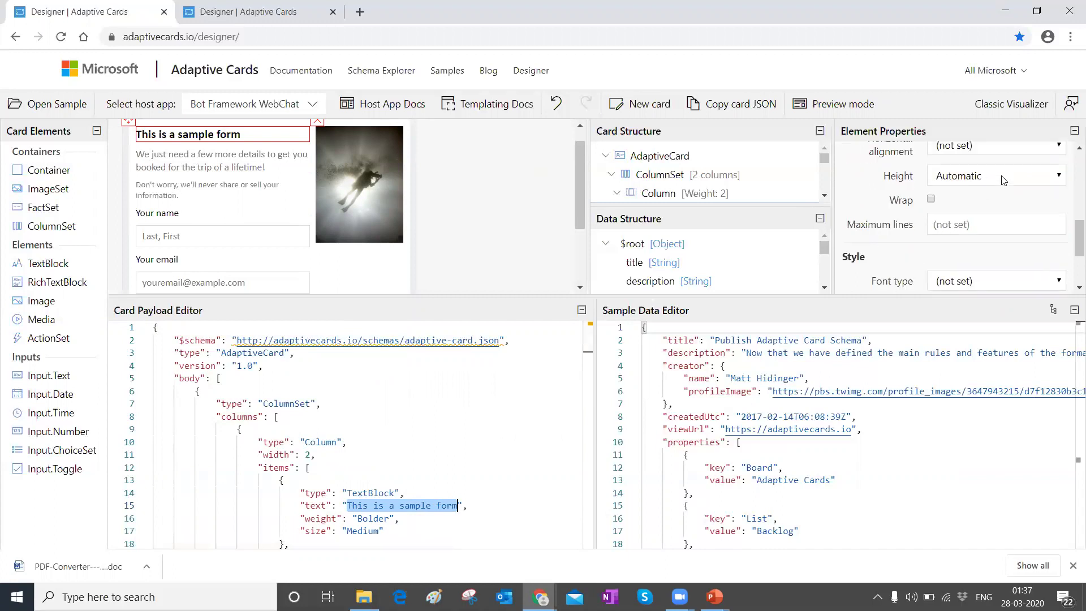
click(1003, 179)
click(1002, 176)
scroll(990, 209, down, 2)
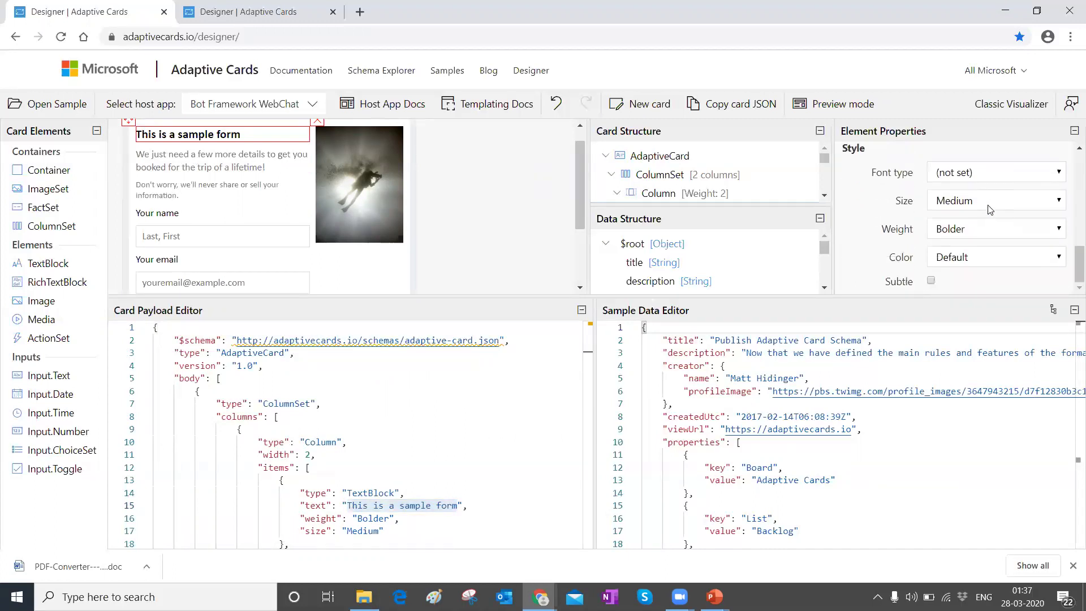
click(987, 204)
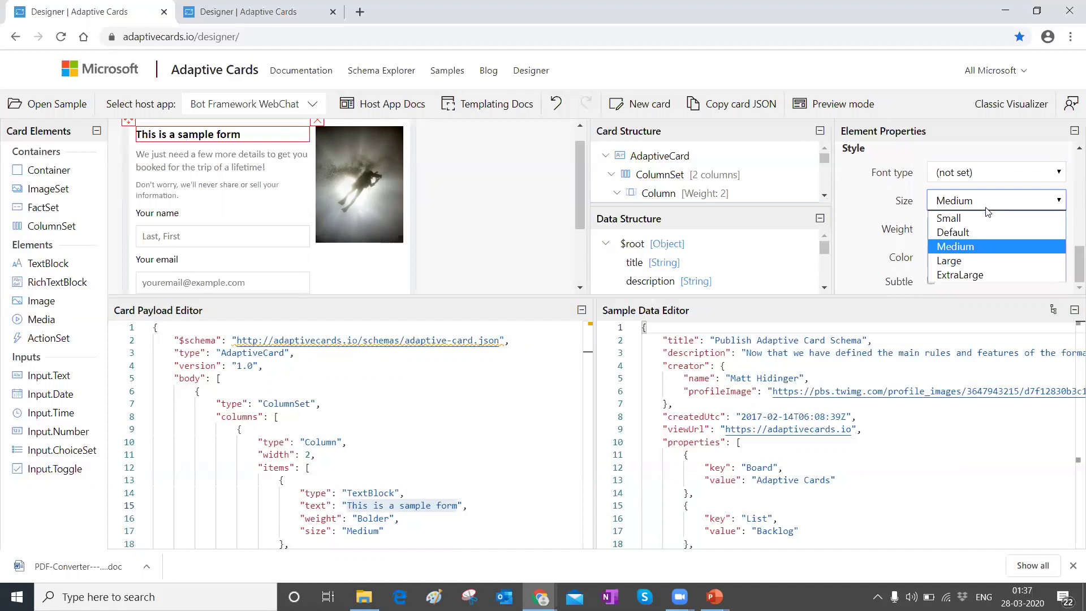
click(976, 273)
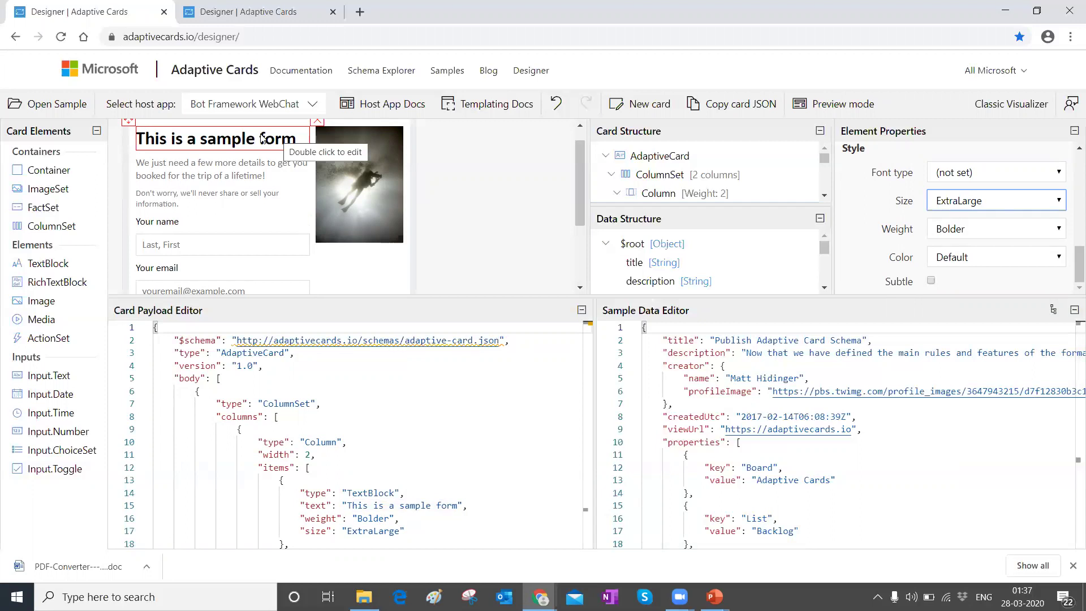
drag(347, 532, 399, 534)
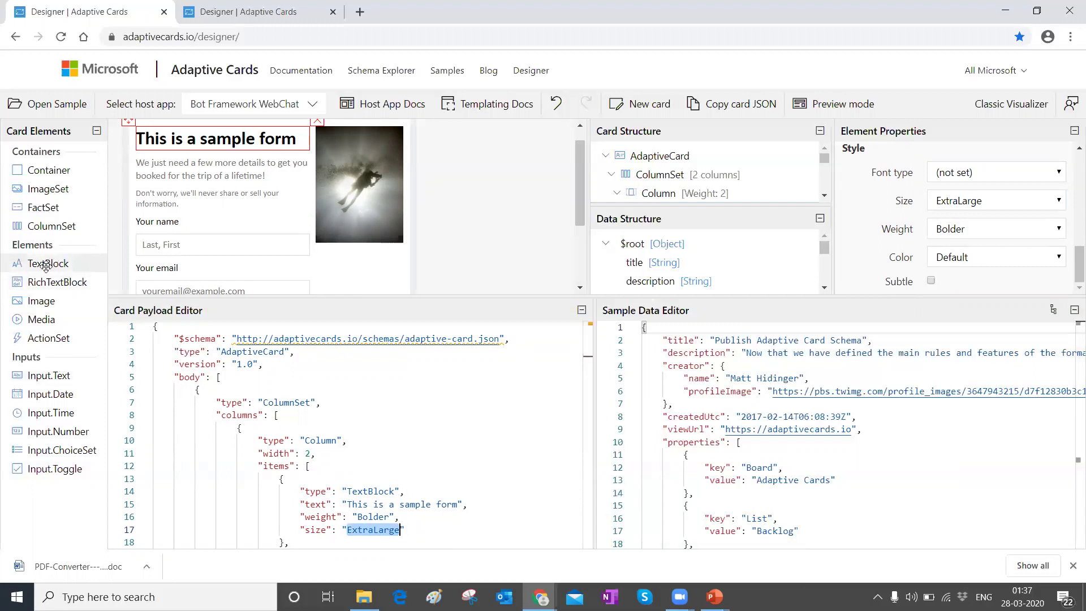
Step: Add a 'New TextBlock' text block below the description and begin editing it
drag(46, 264, 198, 206)
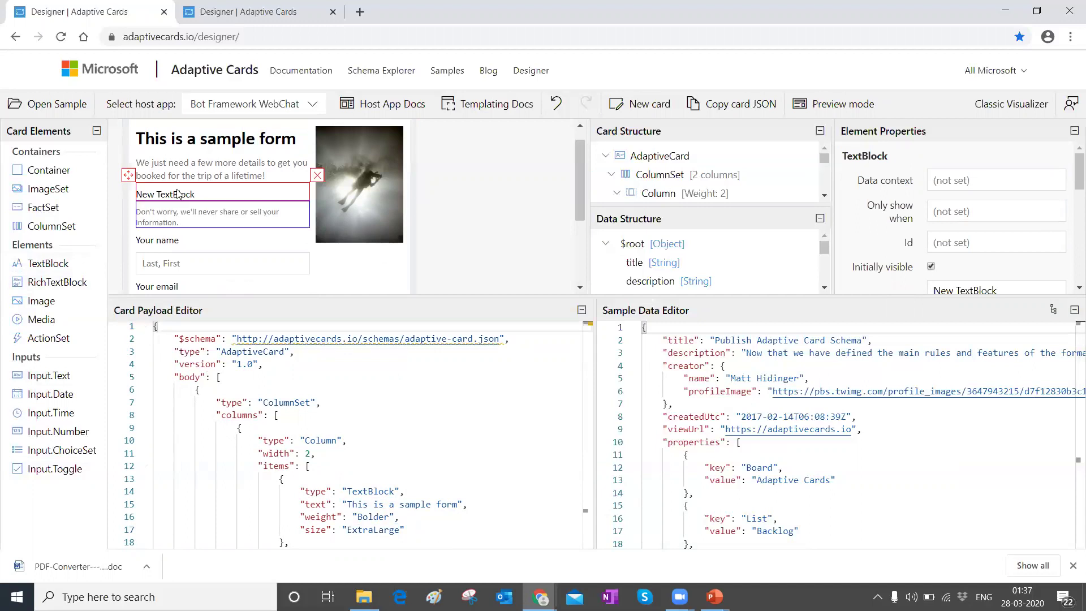
scroll(445, 427, down, 4)
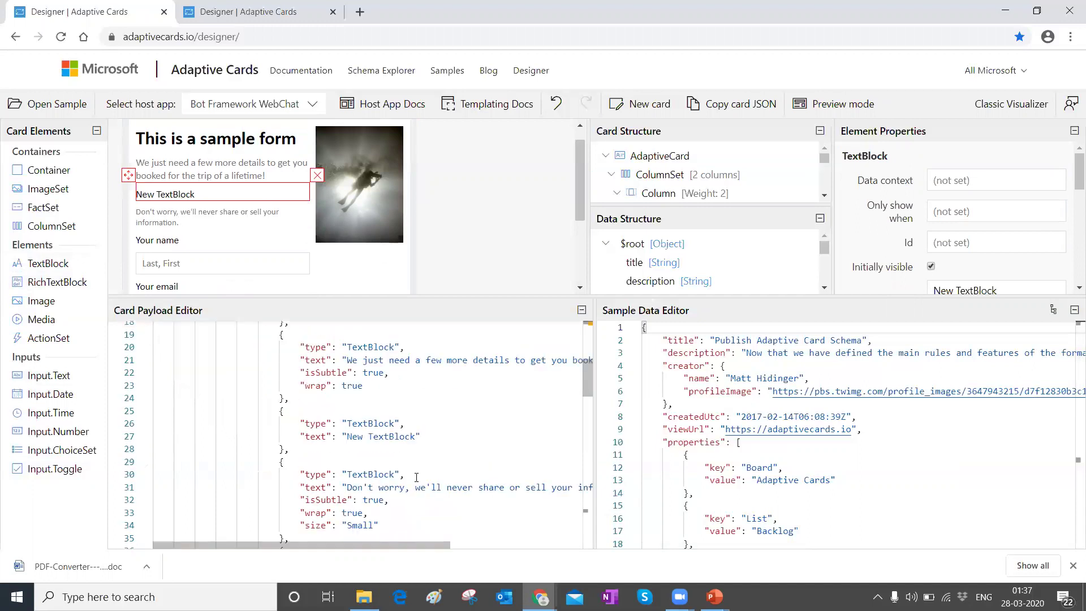
double_click(358, 438)
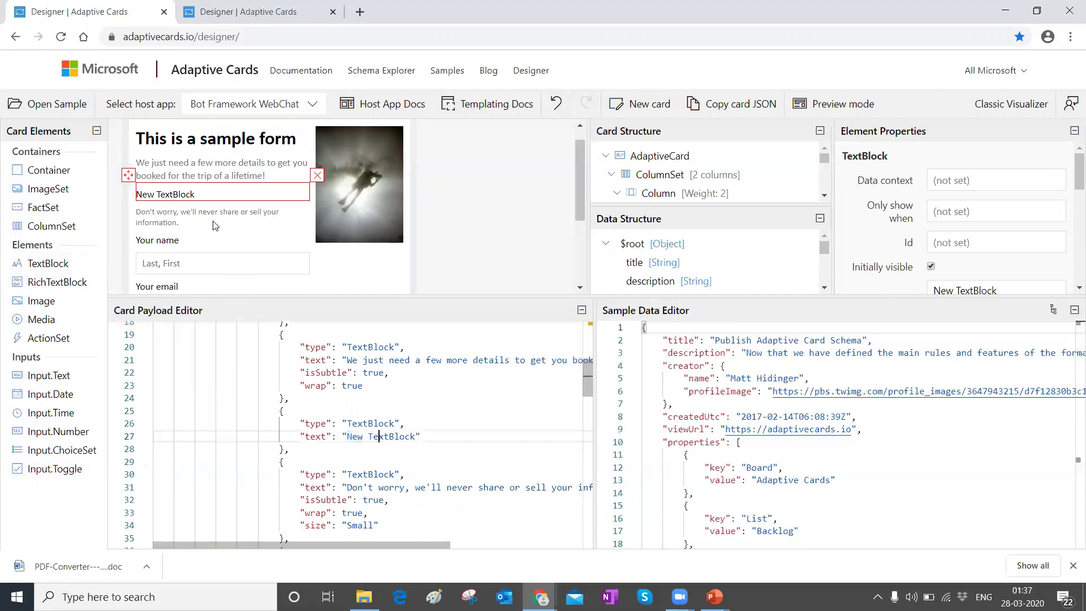
double_click(169, 193)
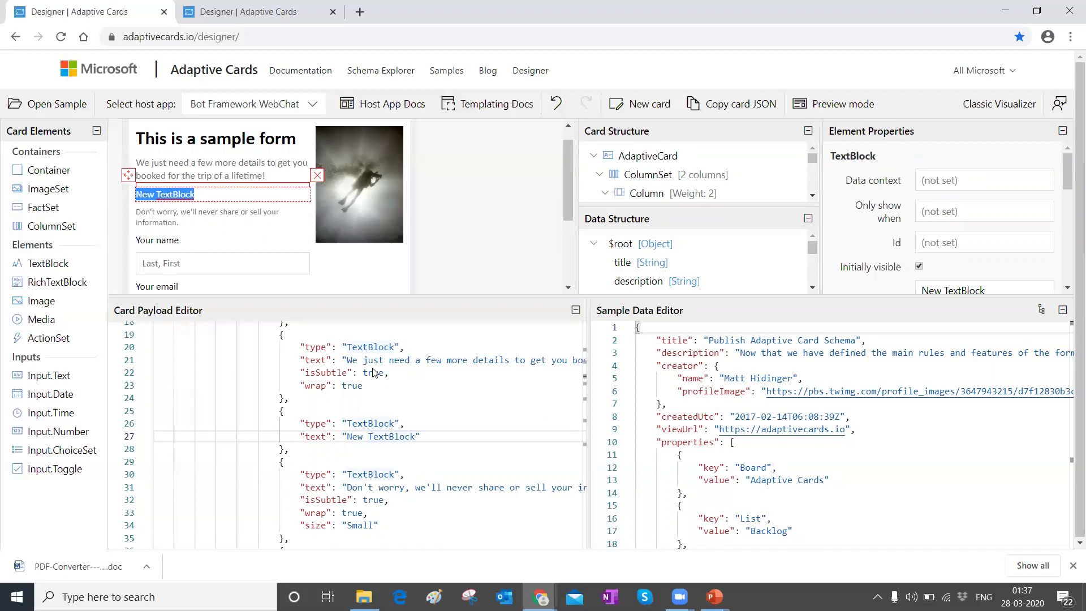
Step: Show the approval card with View document, Approve and Reject in an enlarged preview
click(221, 12)
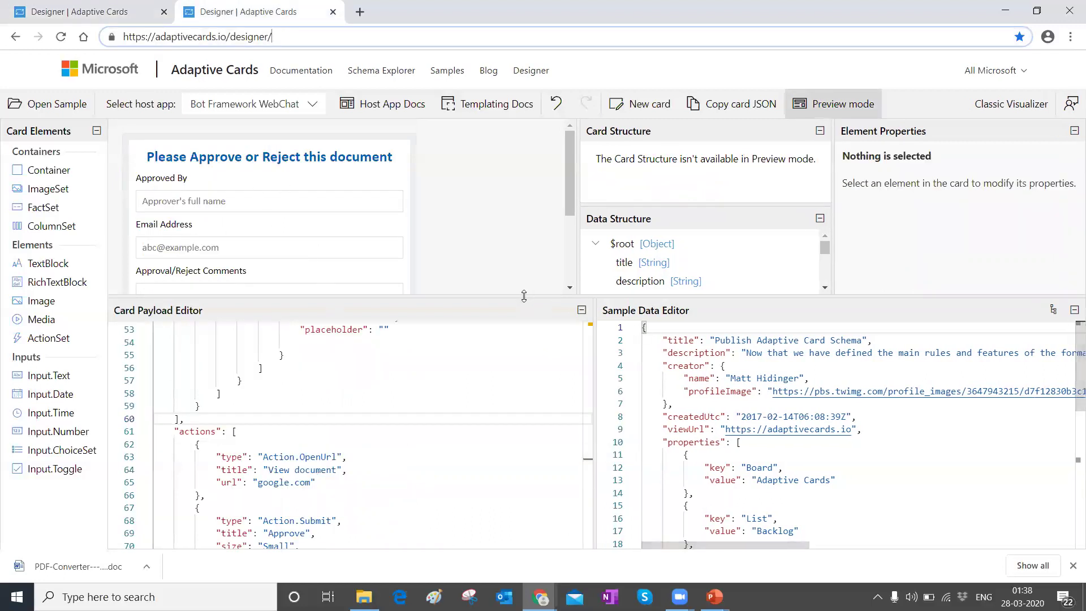
drag(524, 296, 522, 432)
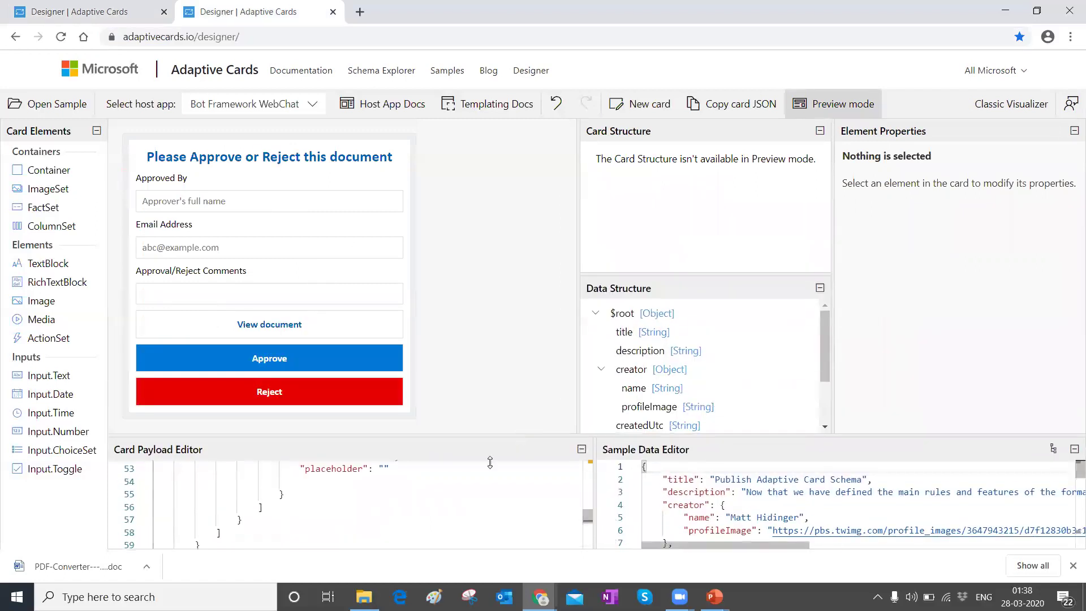
scroll(251, 467, down, 10)
scroll(249, 465, up, 12)
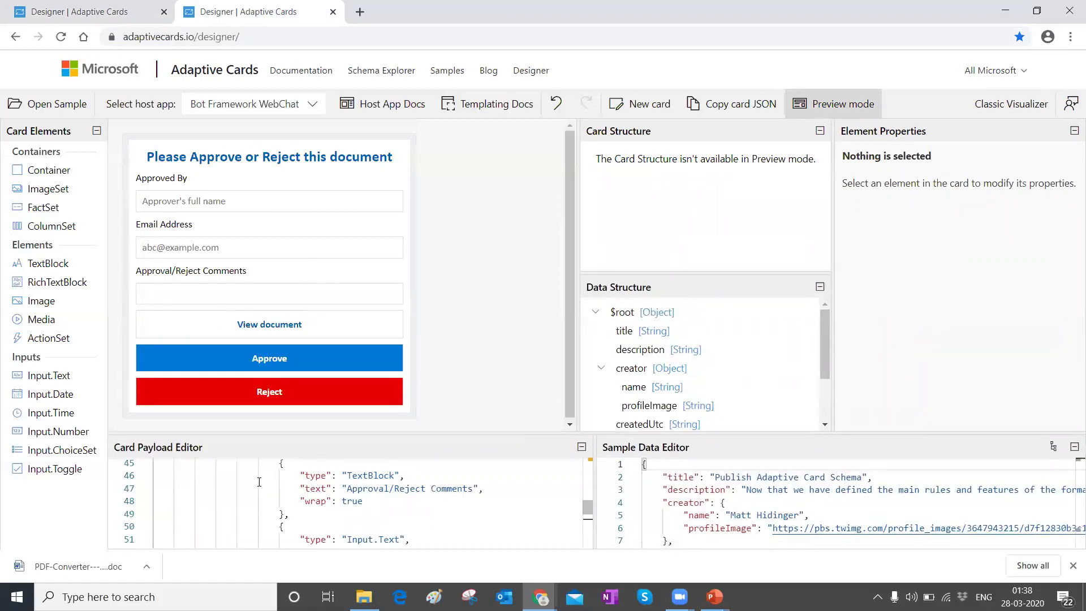
scroll(249, 465, up, 10)
scroll(266, 487, down, 15)
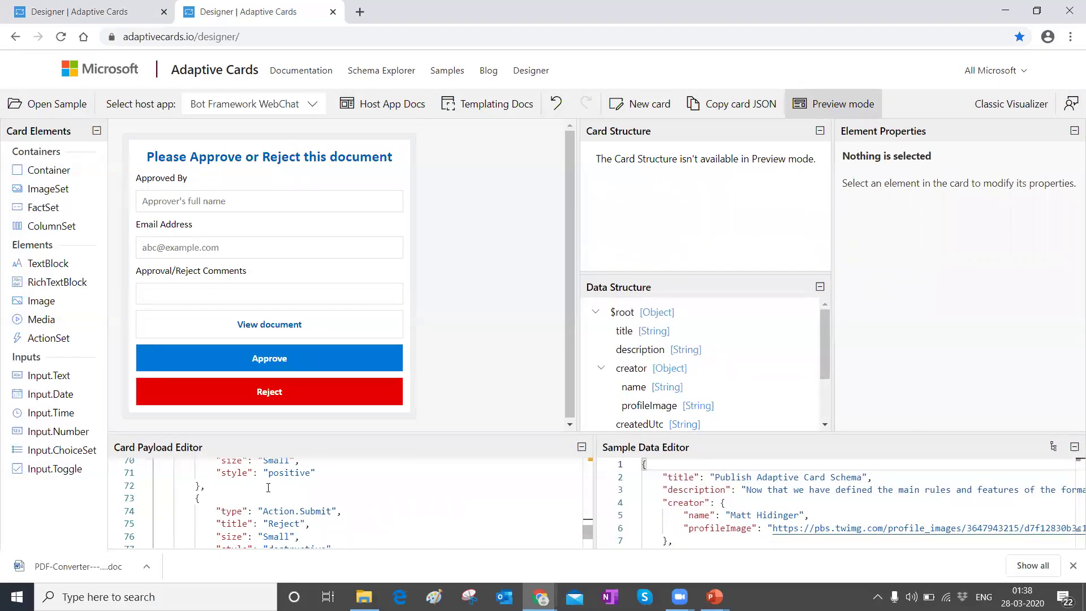
click(145, 198)
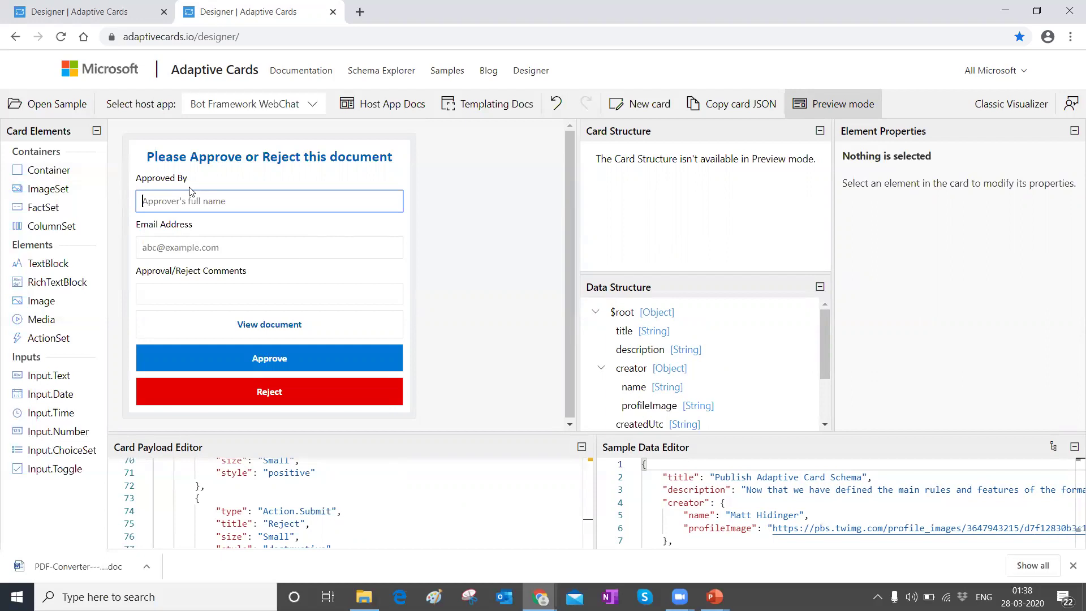
Step: Check the library's Approval Comments column, then return to the approval card preview
key(alt+Tab)
key(alt+Tab)
key(alt+Tab)
key(alt+Tab)
key(alt+Tab)
key(alt+Tab)
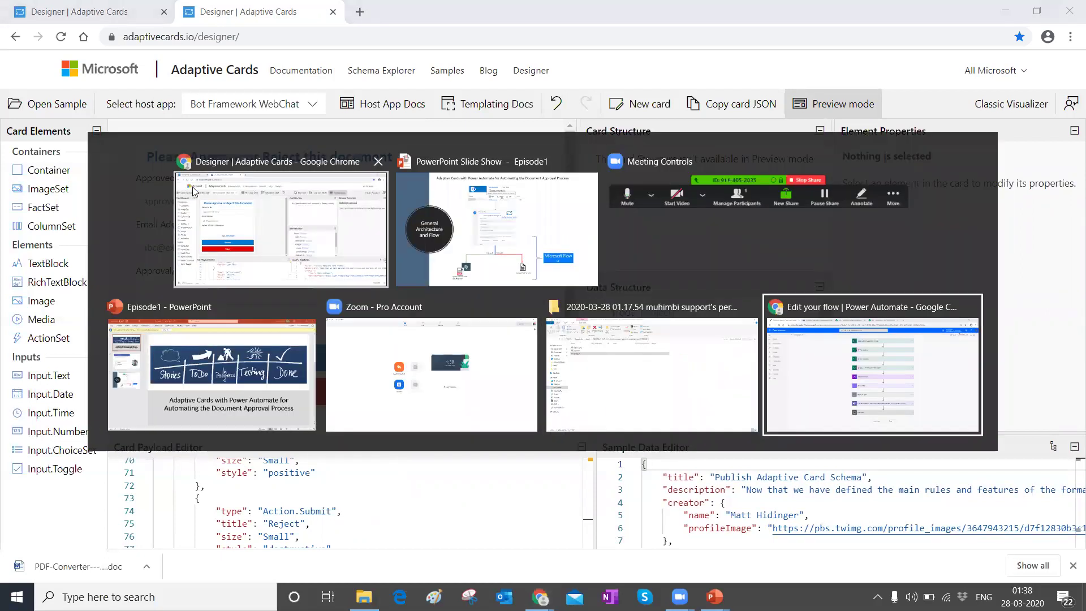
key(ctrl+Tab)
key(ctrl+Tab)
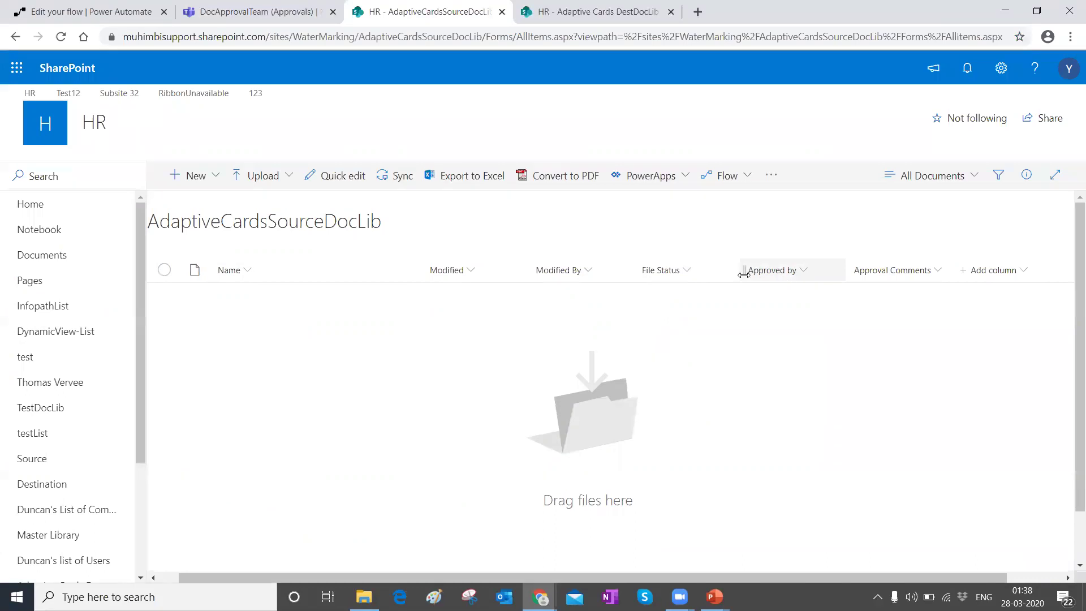
click(886, 278)
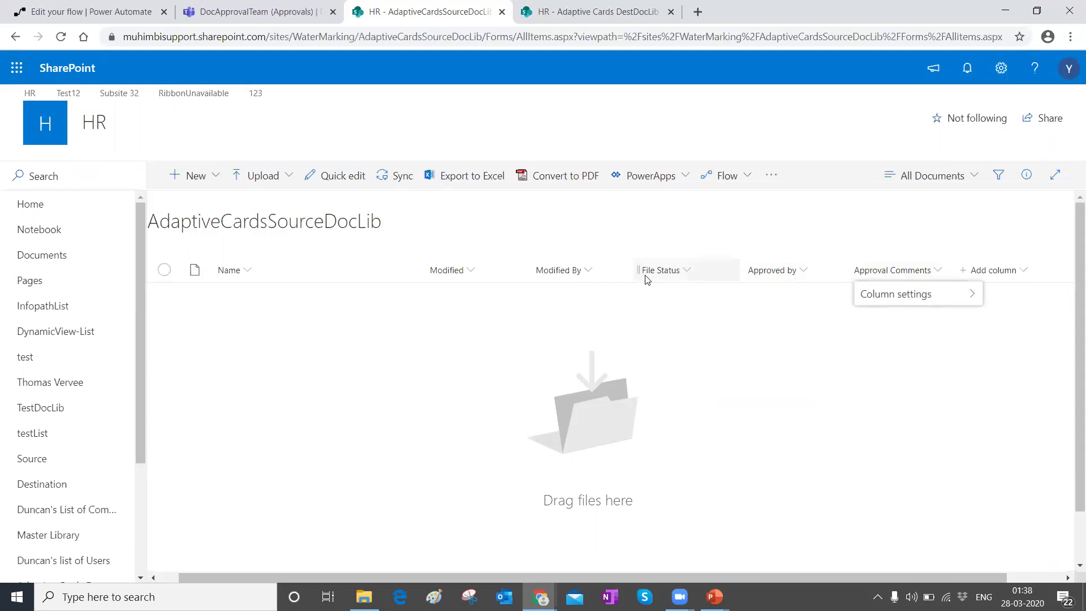
key(alt+Tab)
key(alt+Tab)
key(alt+Tab)
key(alt+Tab)
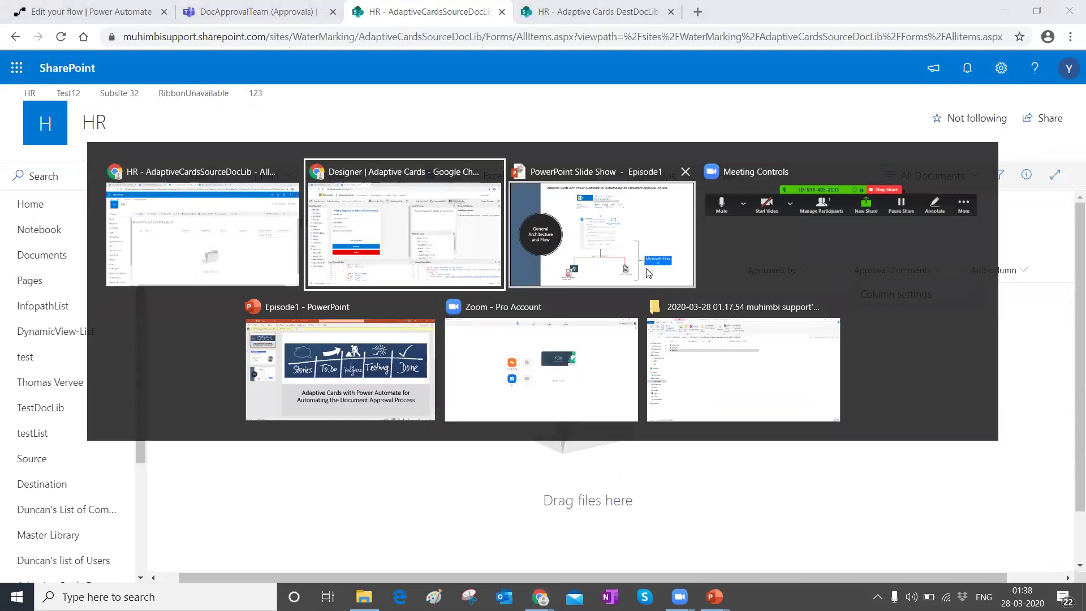
key(alt+Tab)
key(alt+Tab)
key(alt+Tab)
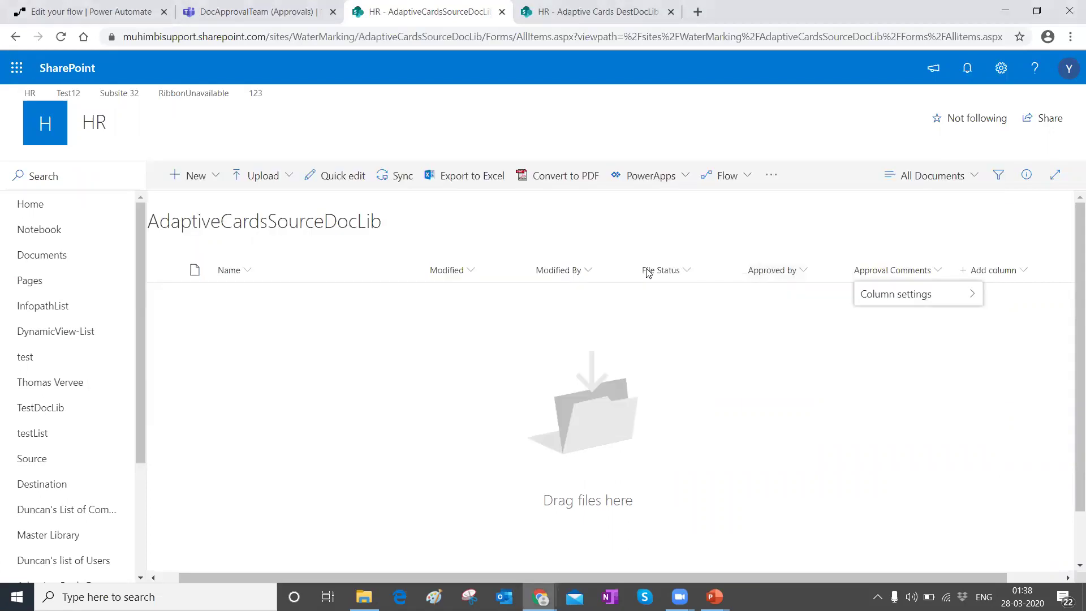
key(alt+Tab)
key(alt+Tab)
key(alt+Tab)
key(alt+Tab)
key(alt+Tab)
key(alt+Tab)
key(alt+Tab)
key(alt+Tab)
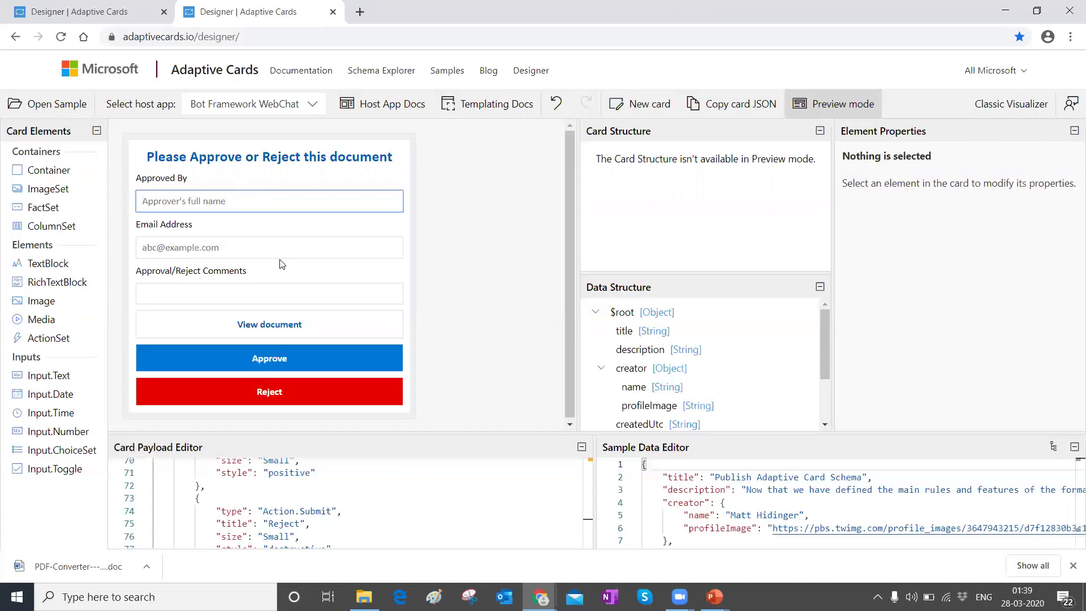
click(268, 324)
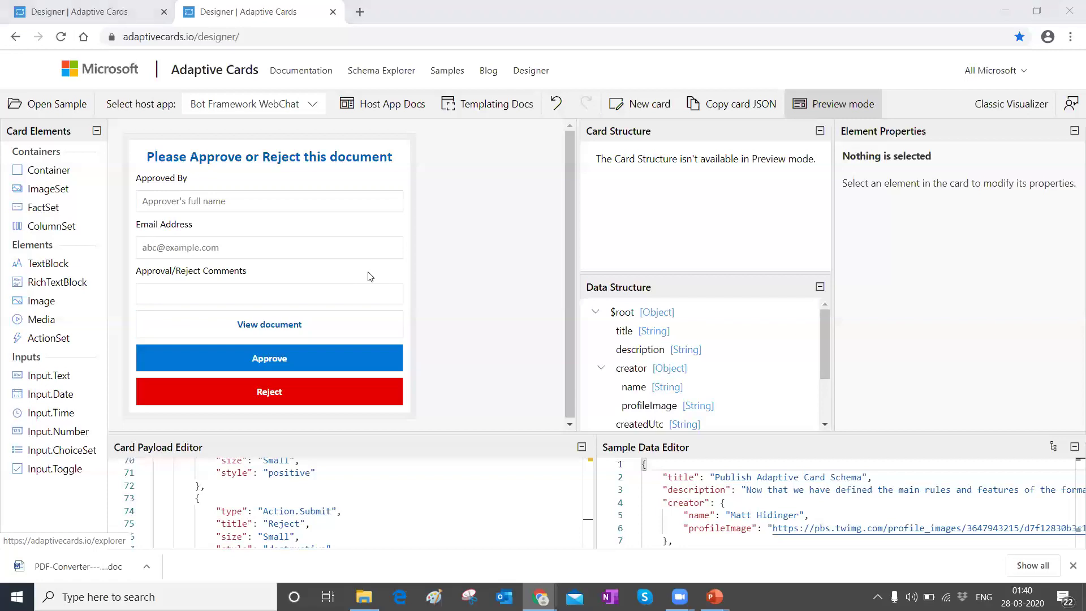
key(alt+Tab)
key(alt+Tab)
key(alt+Tab)
key(alt+Tab)
key(alt+Tab)
key(alt+Tab)
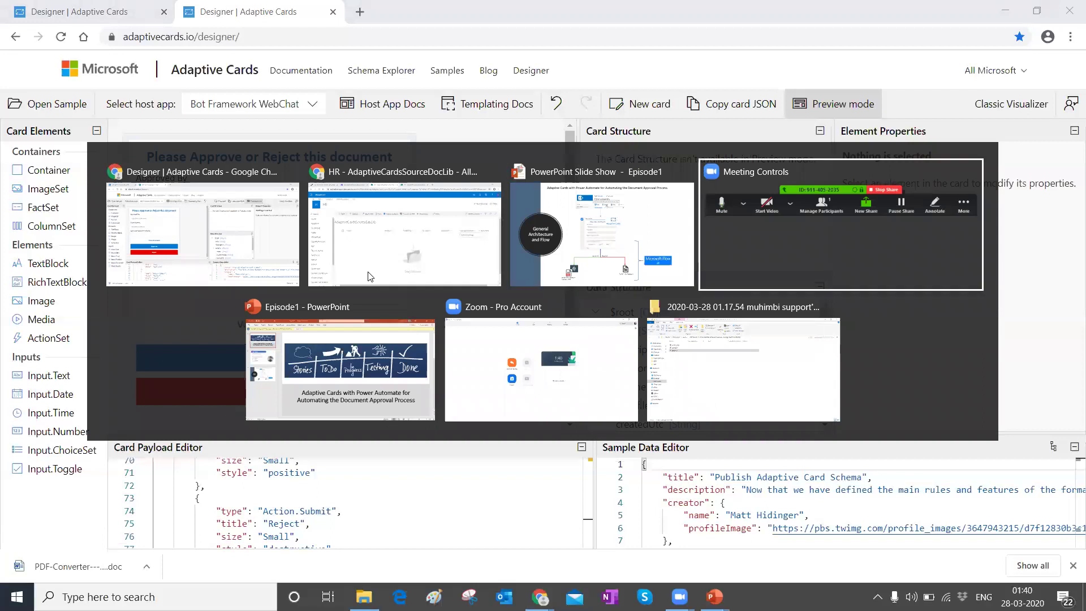
key(alt+Tab)
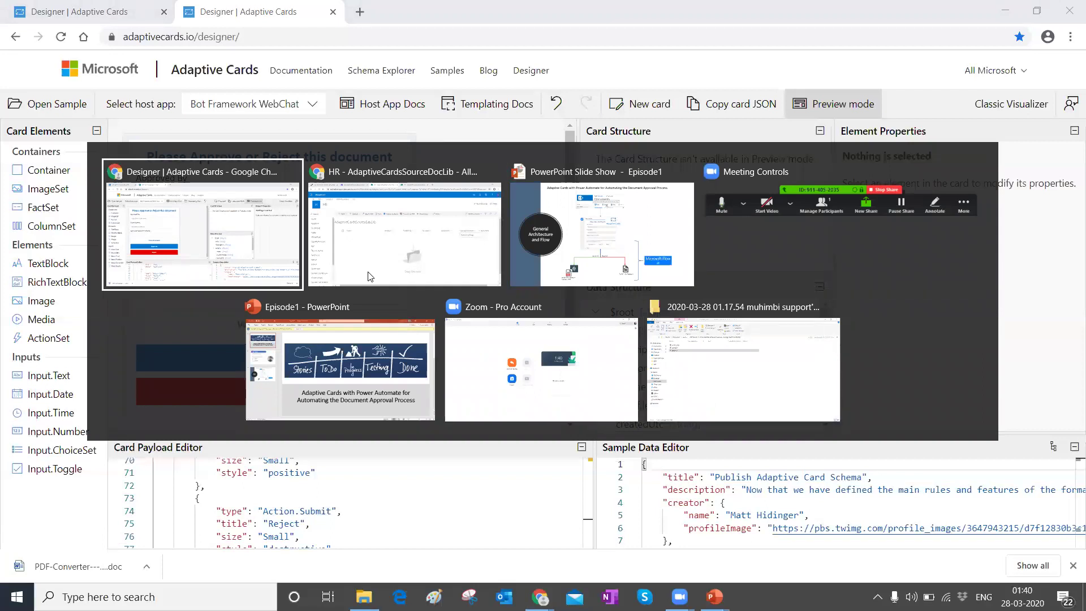
key(alt+Tab)
key(alt+Tab)
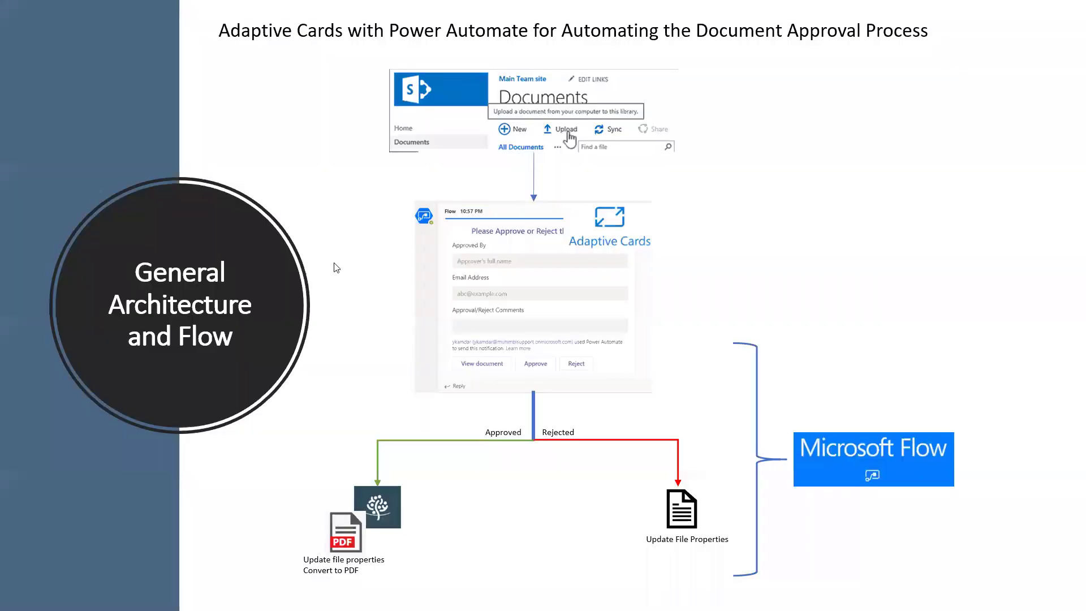
Step: Leave the slide show and bring up the DocApproval flow in Power Automate
key(alt+Tab)
key(alt+Tab)
key(alt+Tab)
key(alt+Tab)
key(alt+Tab)
key(alt+Tab)
key(alt+Tab)
key(alt+Tab)
key(alt+Tab)
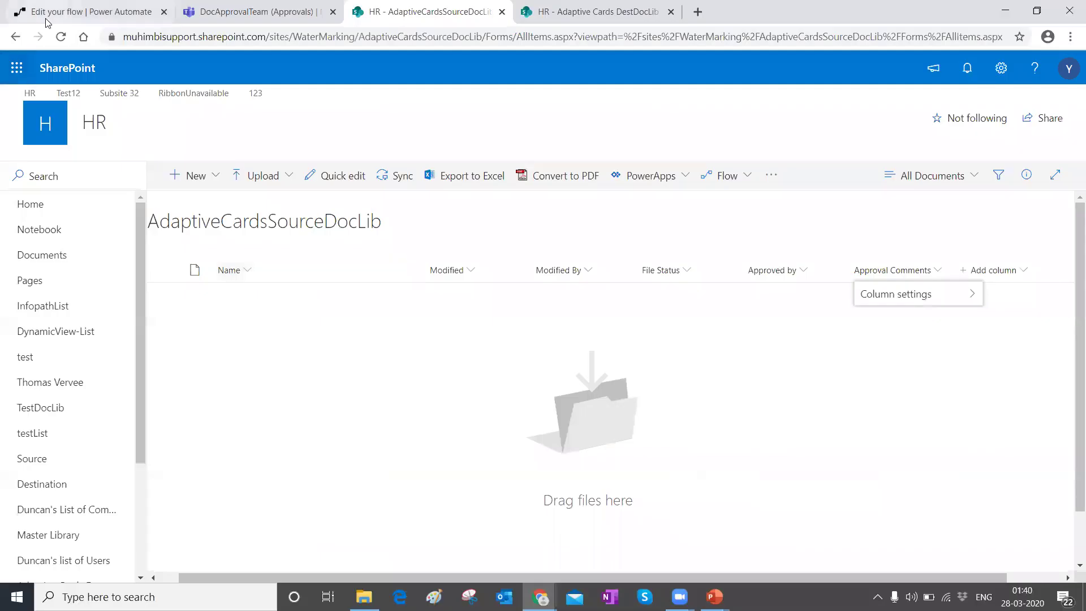
click(46, 17)
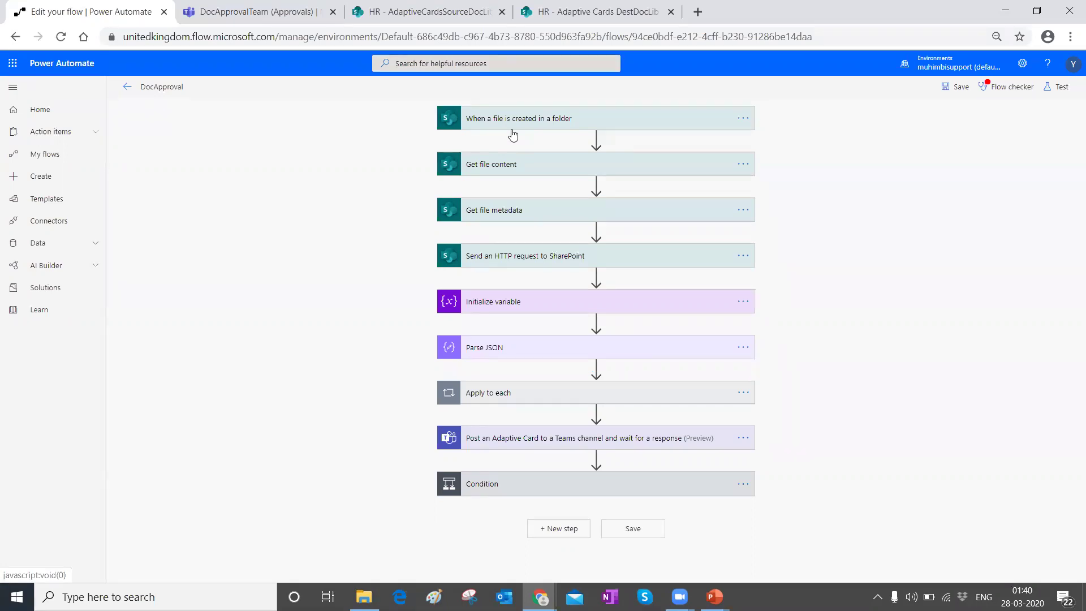
Step: Expand the file-created trigger and review its /AdaptiveCardsSourceDocLib folder setting
click(555, 116)
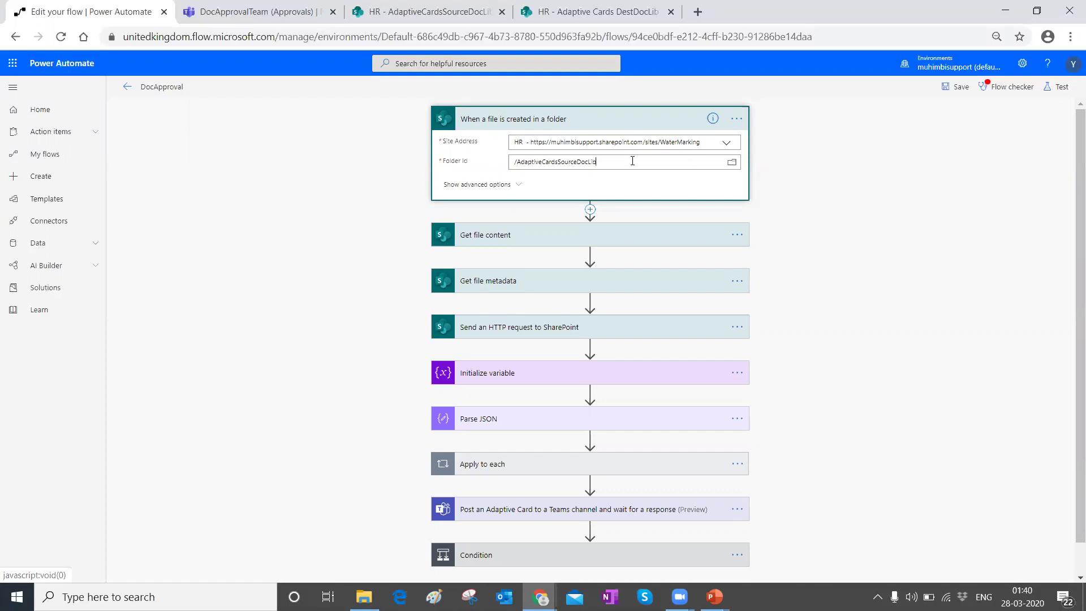
click(733, 163)
scroll(820, 347, down, 3)
scroll(819, 363, up, 3)
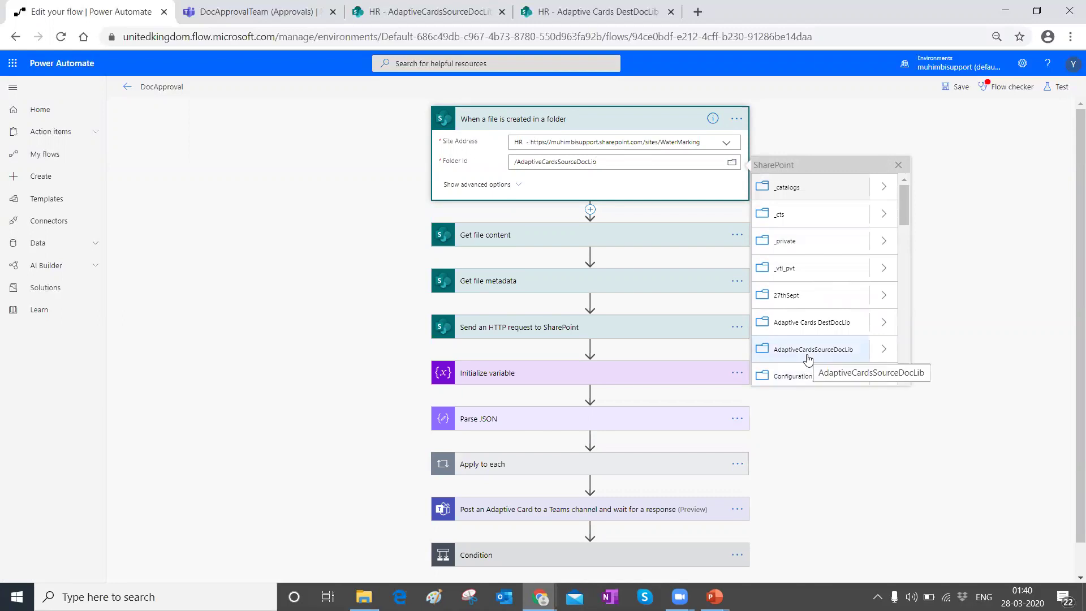
Step: Expand Get file content, Condition, Convert document and Get file metadata to check their File Identifier inputs
click(474, 235)
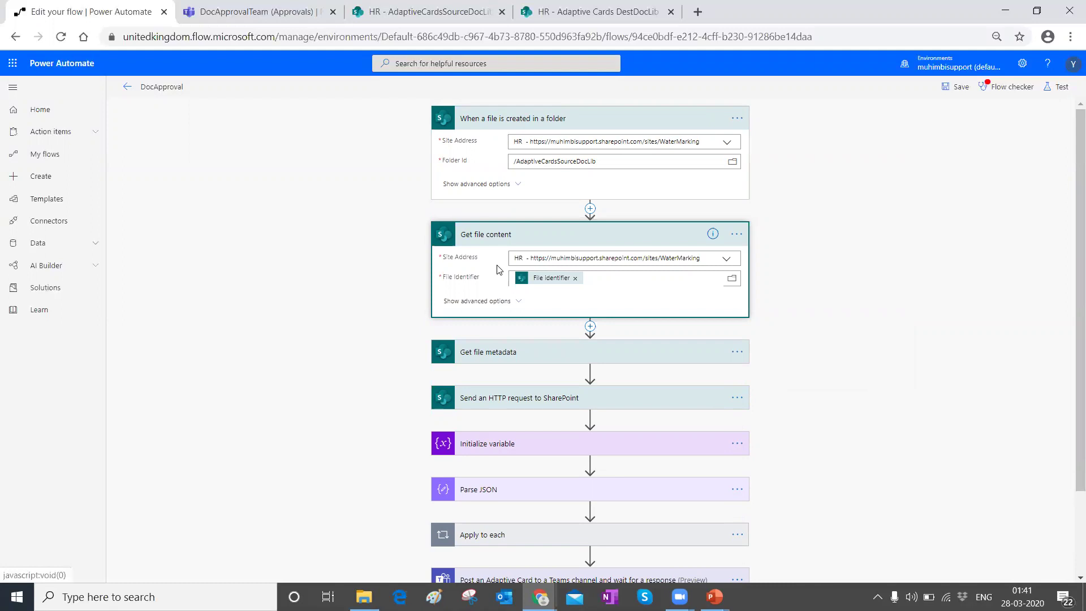
scroll(455, 370, down, 2)
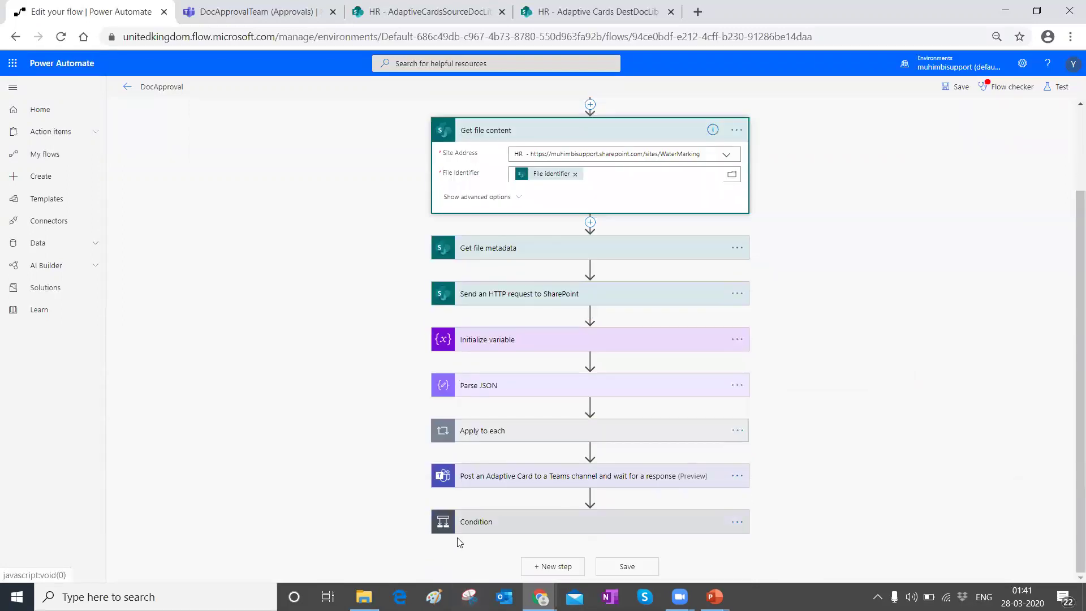
click(461, 526)
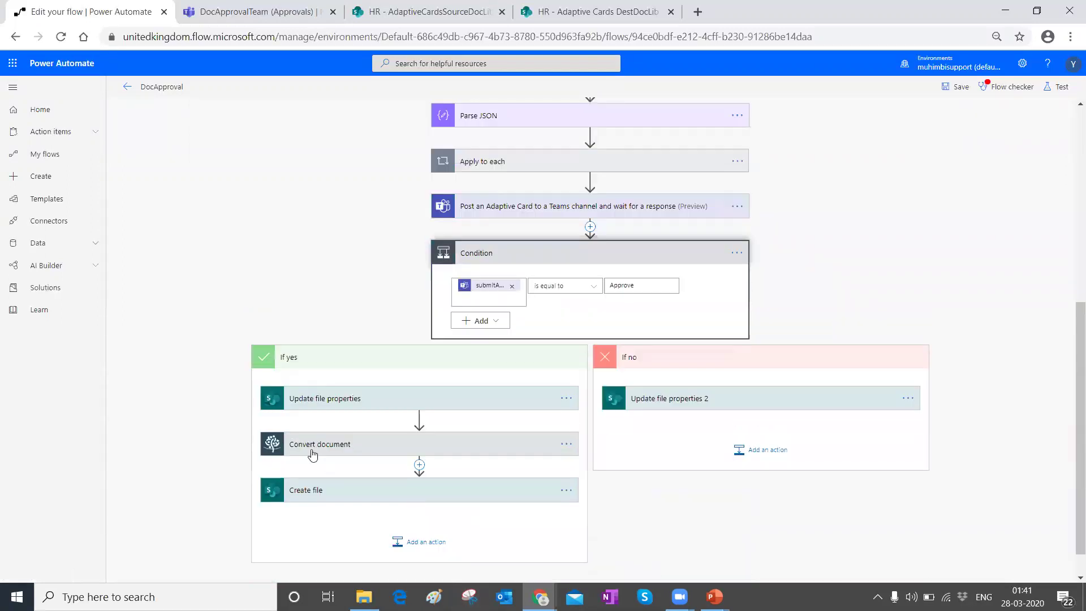
click(313, 455)
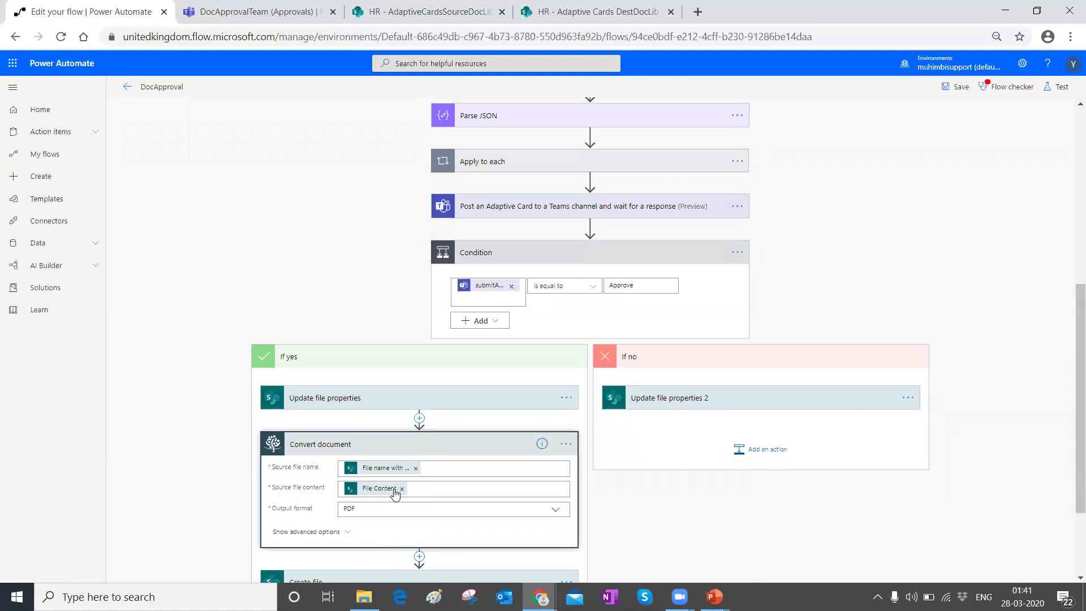
scroll(572, 404, up, 5)
scroll(579, 404, up, 2)
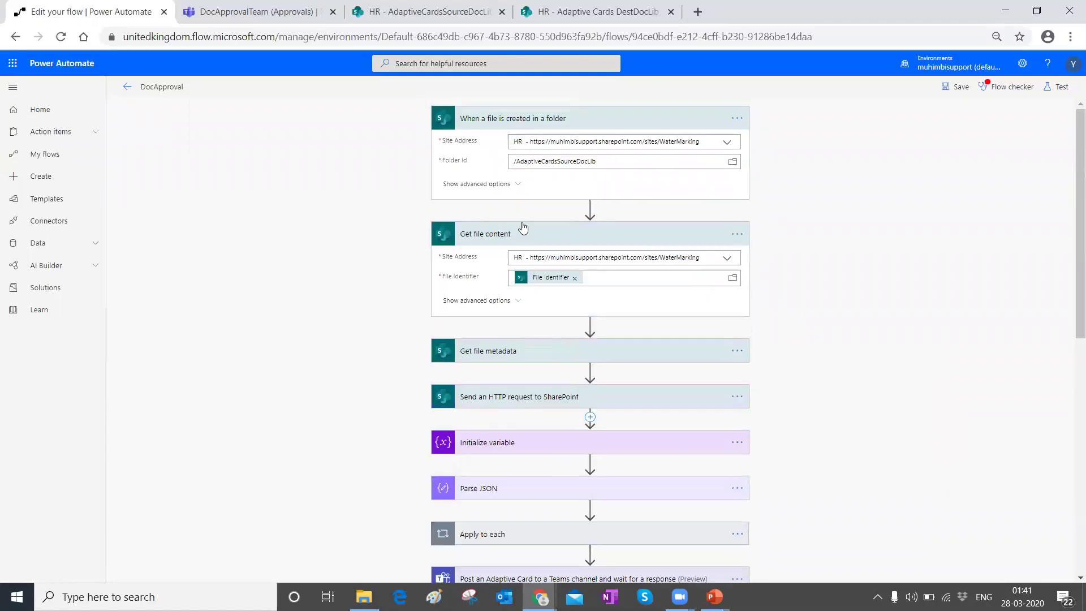
click(608, 279)
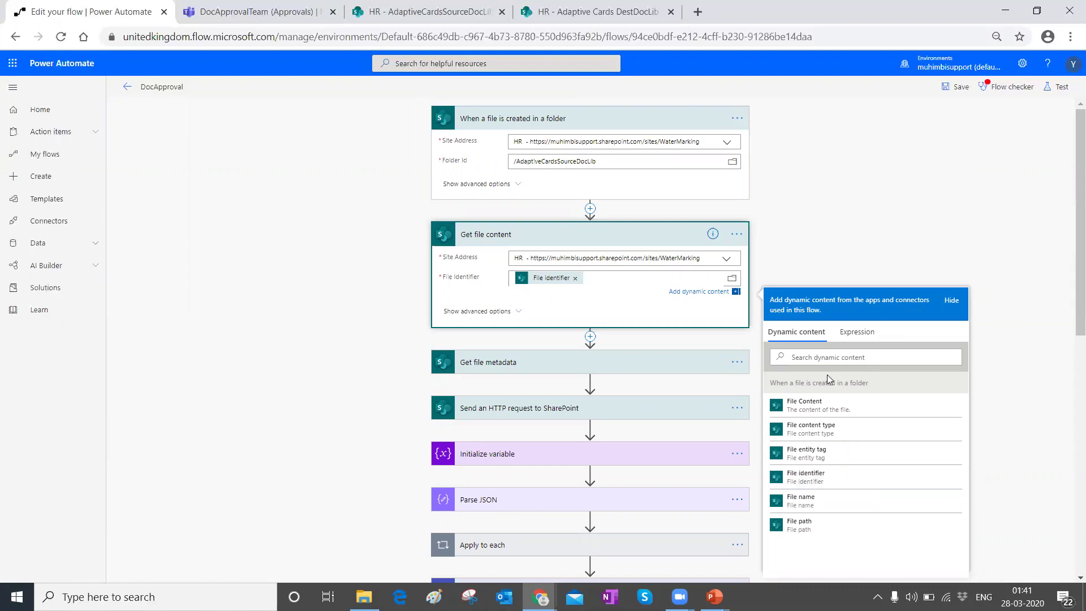
scroll(477, 306, down, 1)
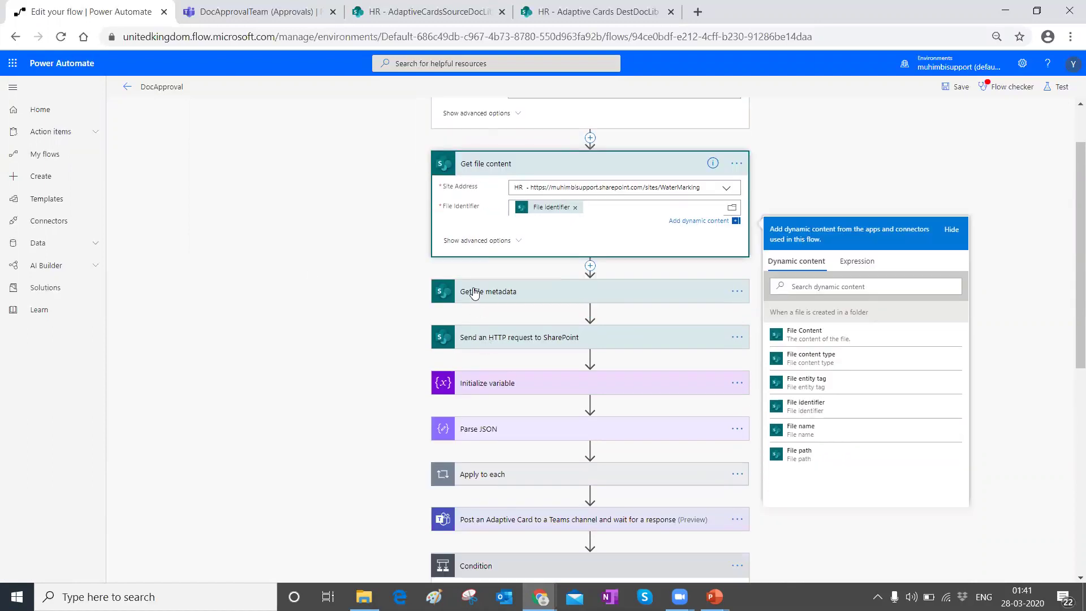
click(477, 293)
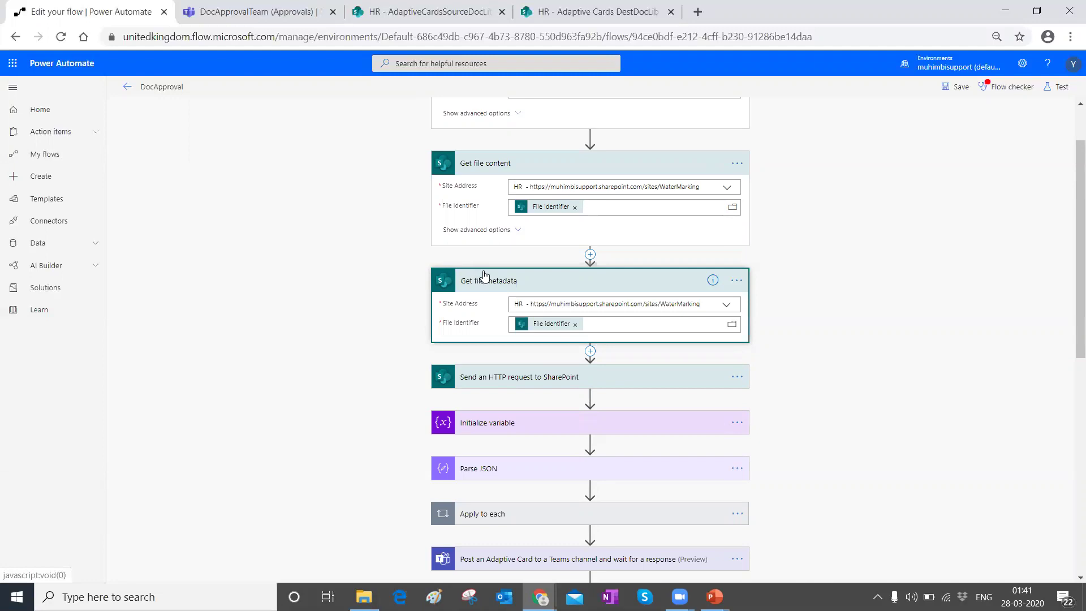
Step: Copy the HTTP request's GET Uri selecting EncodedAbsUrl, FileLeafRef and ID
click(484, 379)
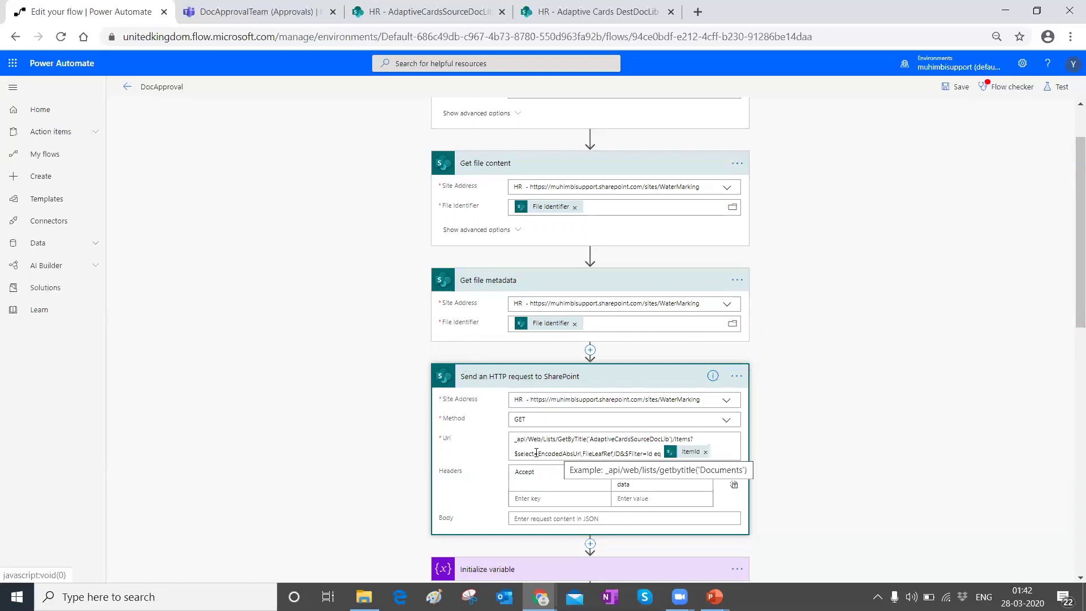
drag(538, 453, 581, 453)
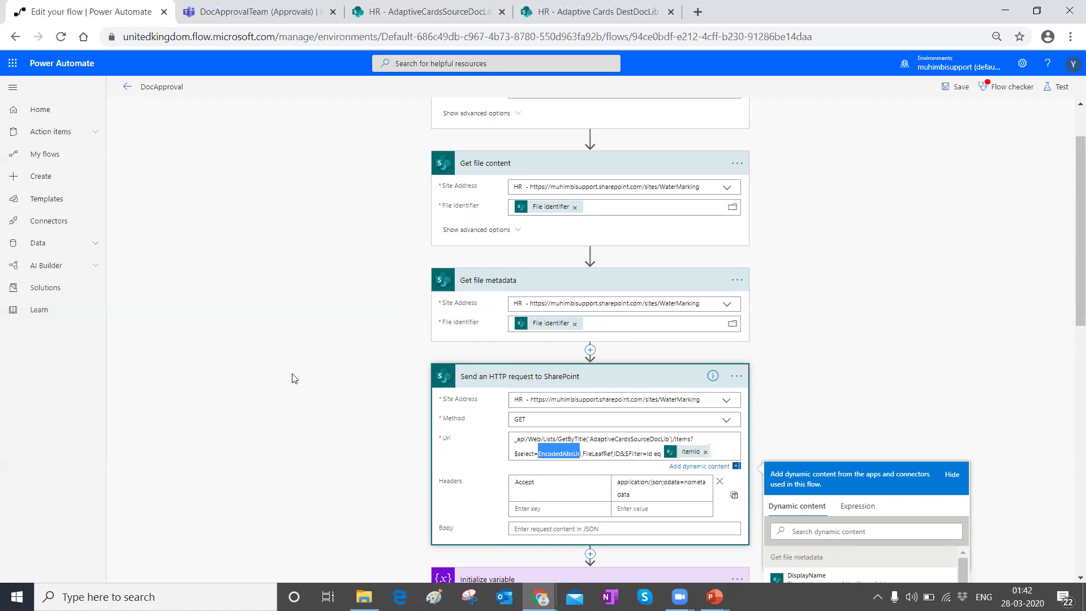
click(512, 441)
mouse_move(516, 441)
mouse_down()
mouse_move(607, 455)
mouse_move(511, 431)
mouse_up()
key(shift+Left)
key(shift+Left)
key(Left)
key(Left)
key(Left)
key(Left)
key(Left)
key(Left)
key(Left)
key(Left)
key(Left)
key(Left)
key(Left)
key(Left)
key(Left)
key(Left)
key(Left)
key(Left)
key(Left)
key(Left)
key(Left)
key(Left)
key(Right)
key(Right)
key(Right)
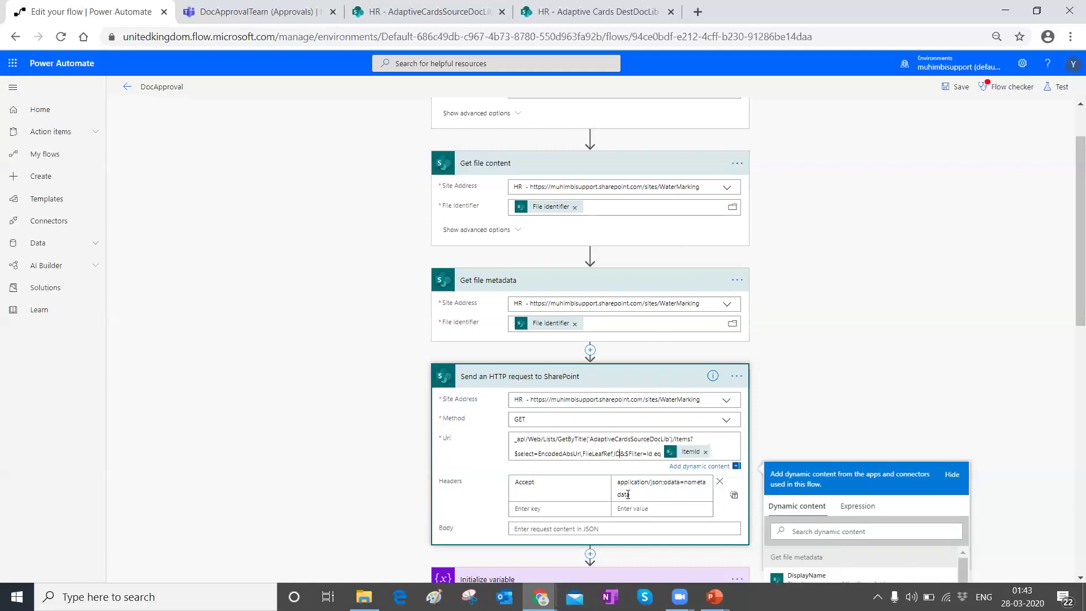
key(ctrl+shift+Home)
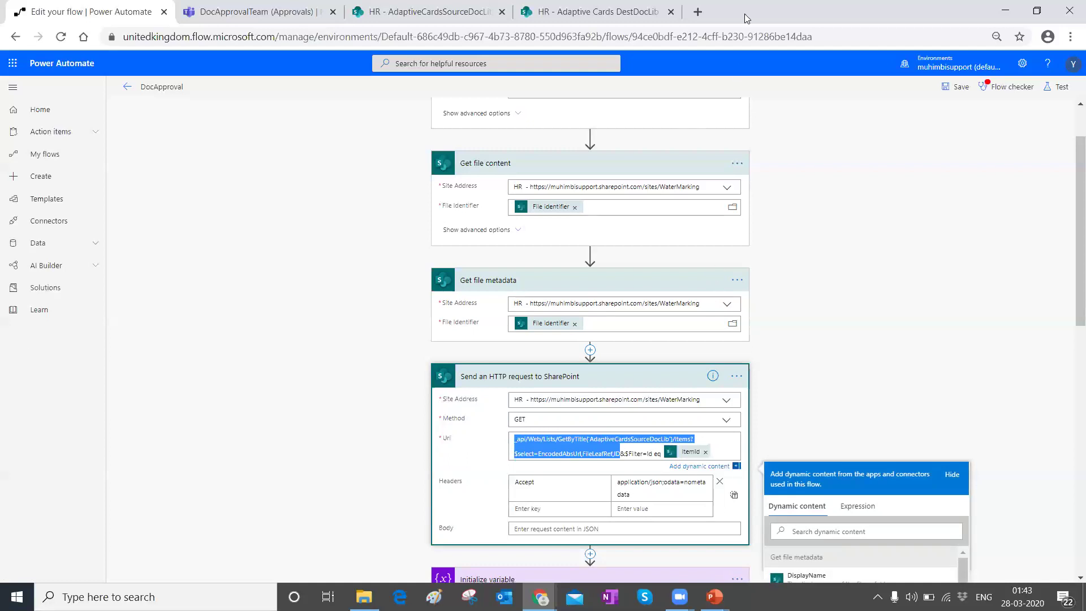
Step: Prefix the copied Uri with the HR WaterMarking site address in a new tab and load the empty XML feed
click(697, 11)
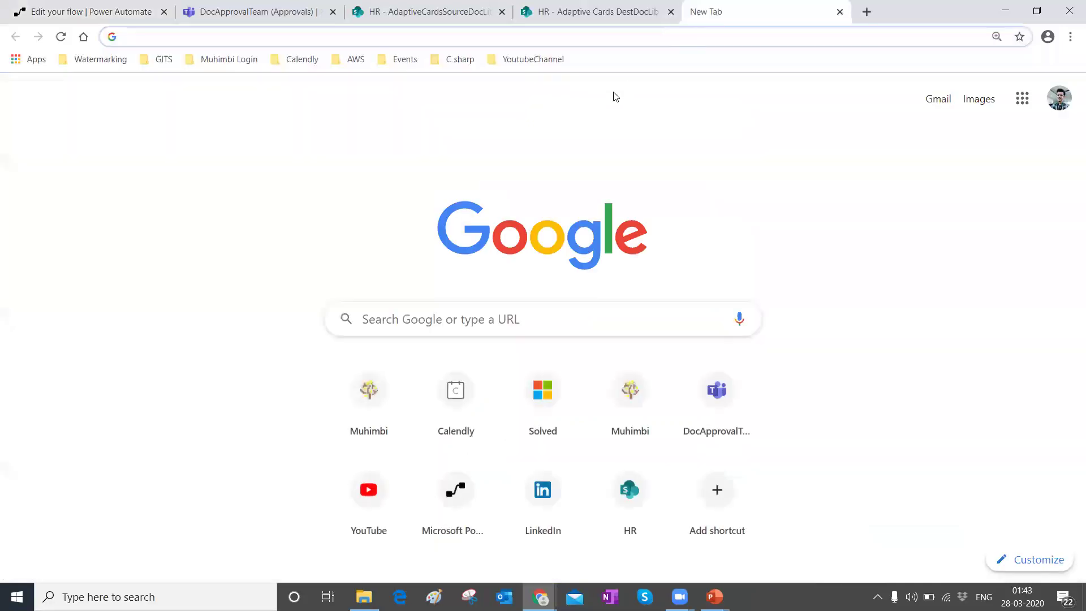
text(_api/Web/lists/GetByTitle('AdaptiveCardsSourceDocLib')/Items?$select=EncodedAbsUrl,FileLeafRef,ID)
click(583, 8)
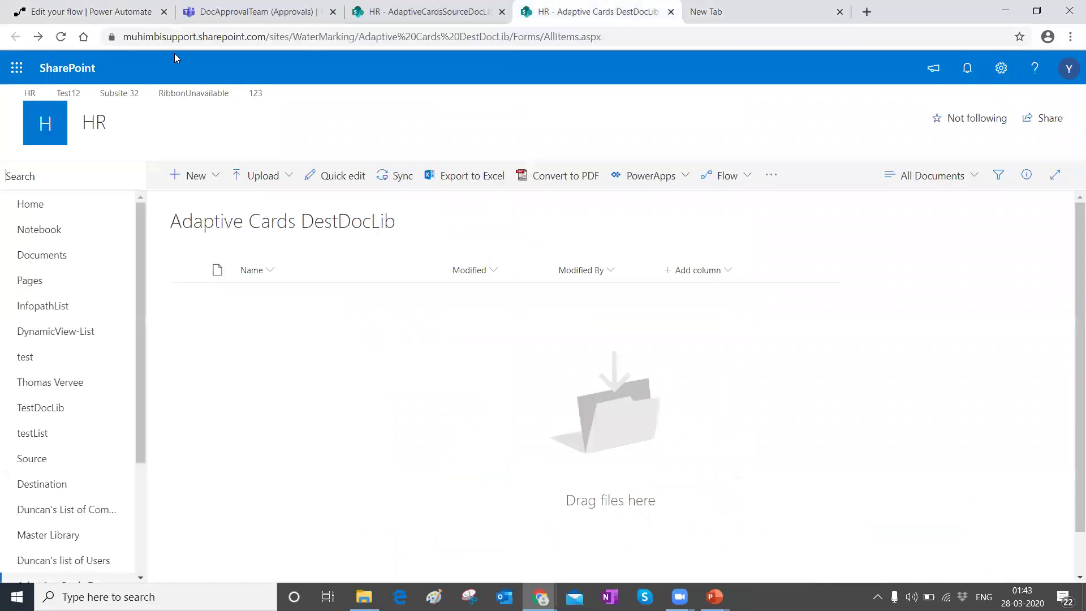
click(237, 40)
click(387, 37)
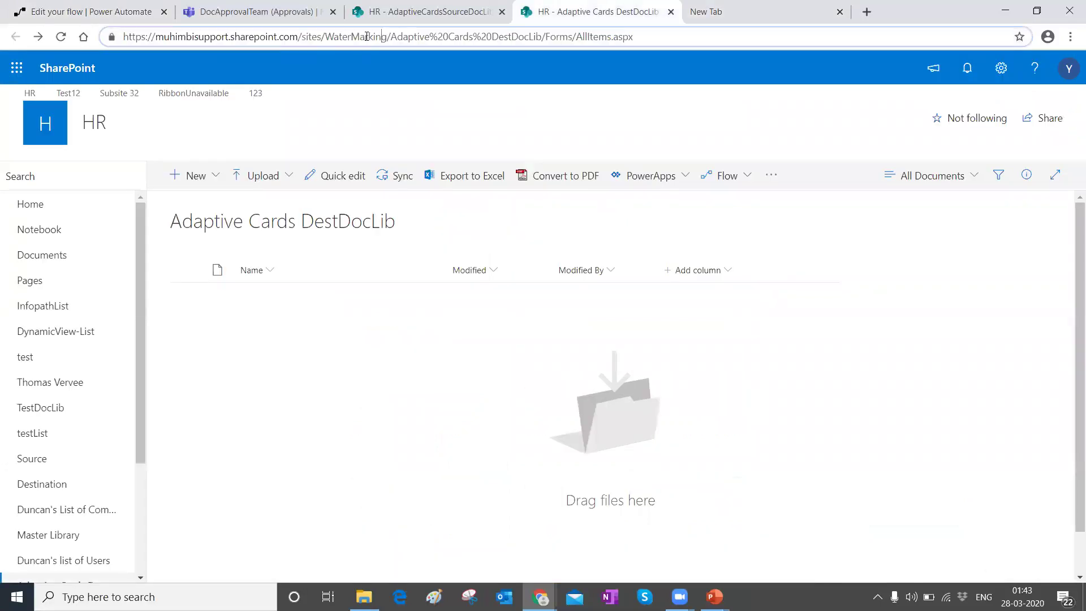
drag(386, 38, 120, 15)
key(ctrl+c)
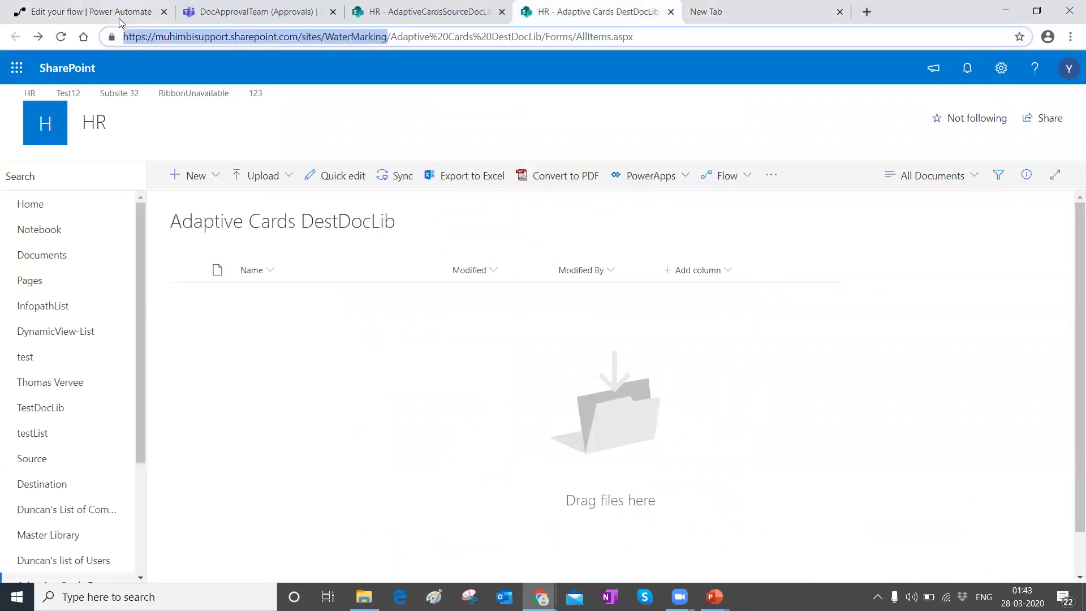
click(714, 11)
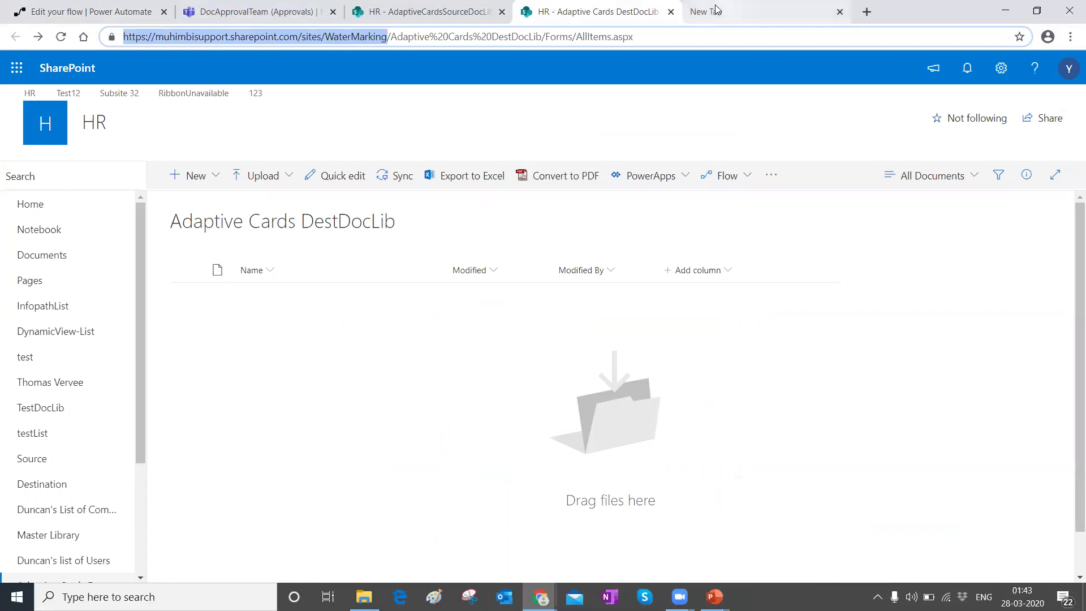
click(125, 37)
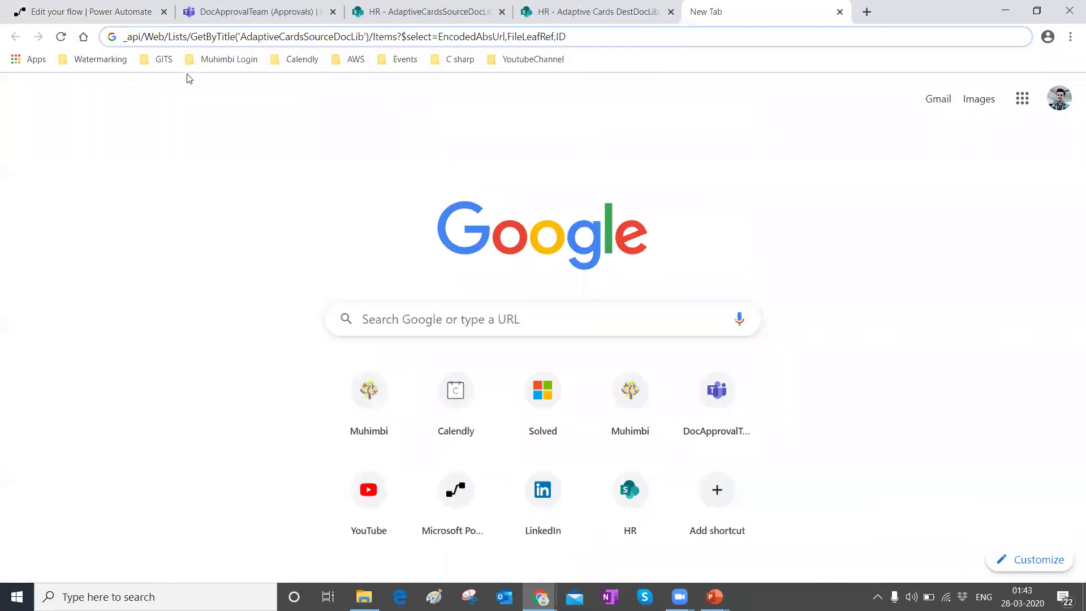
key(ctrl+v)
text(/)
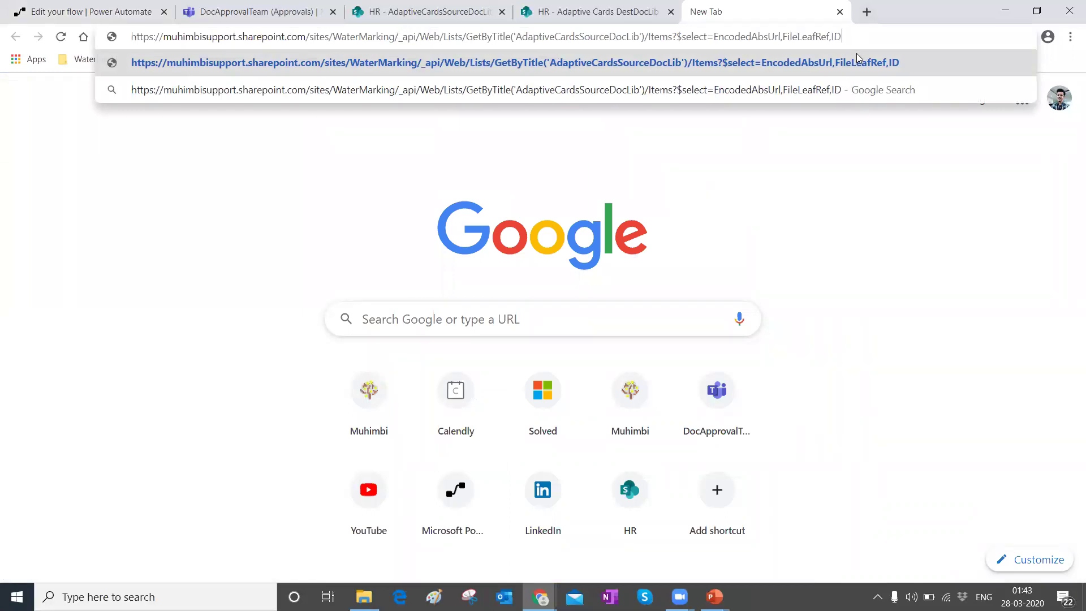
key(Return)
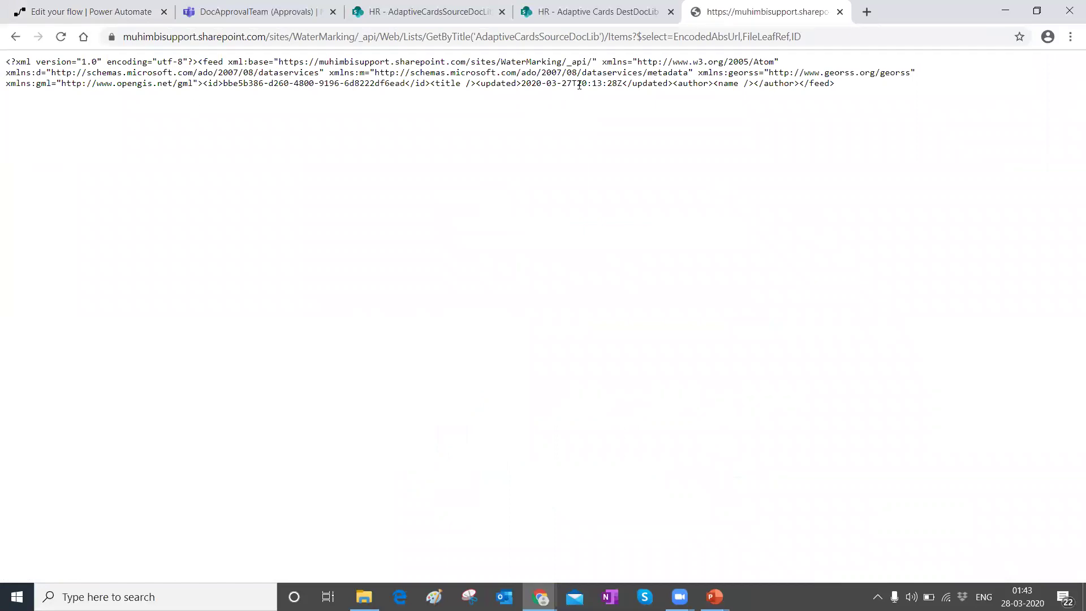
Step: Upload the PDF-Converter Administration Guide Word document from Desktop into AdaptiveCardsSourceDocLib
click(447, 11)
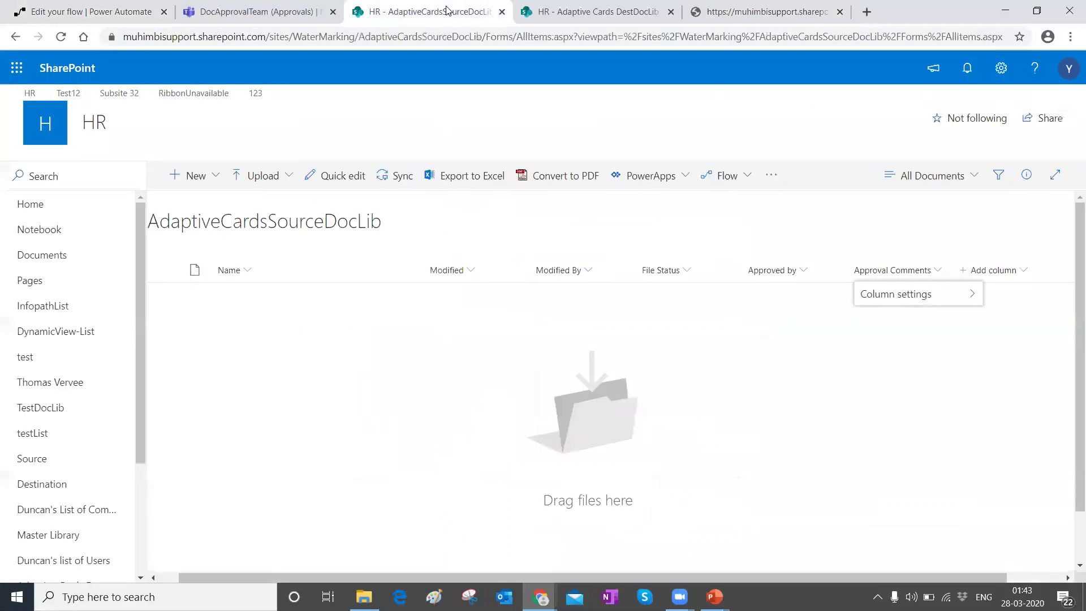
click(263, 175)
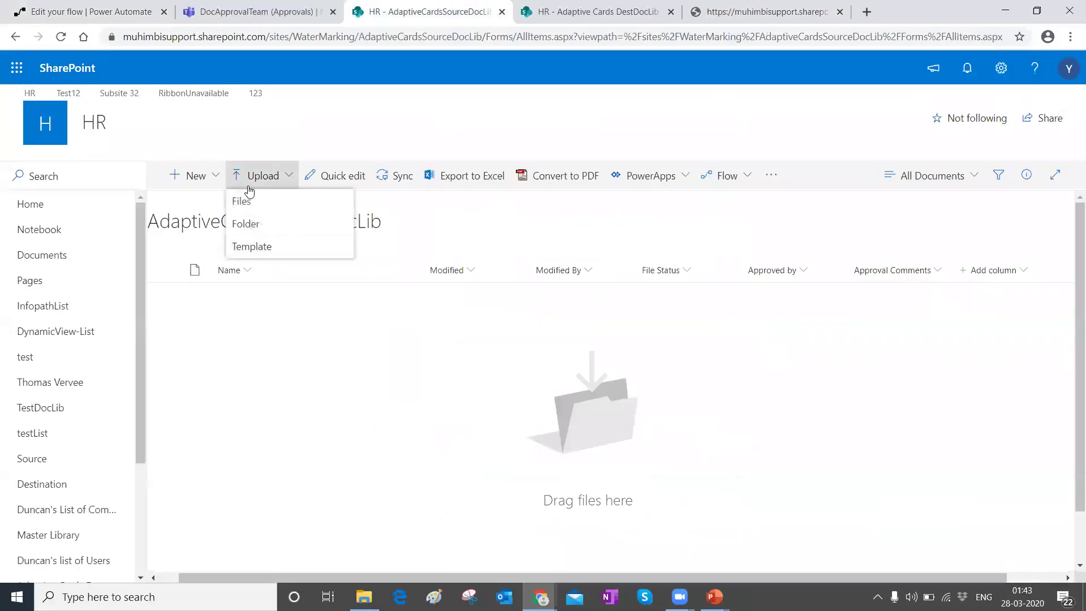
click(251, 203)
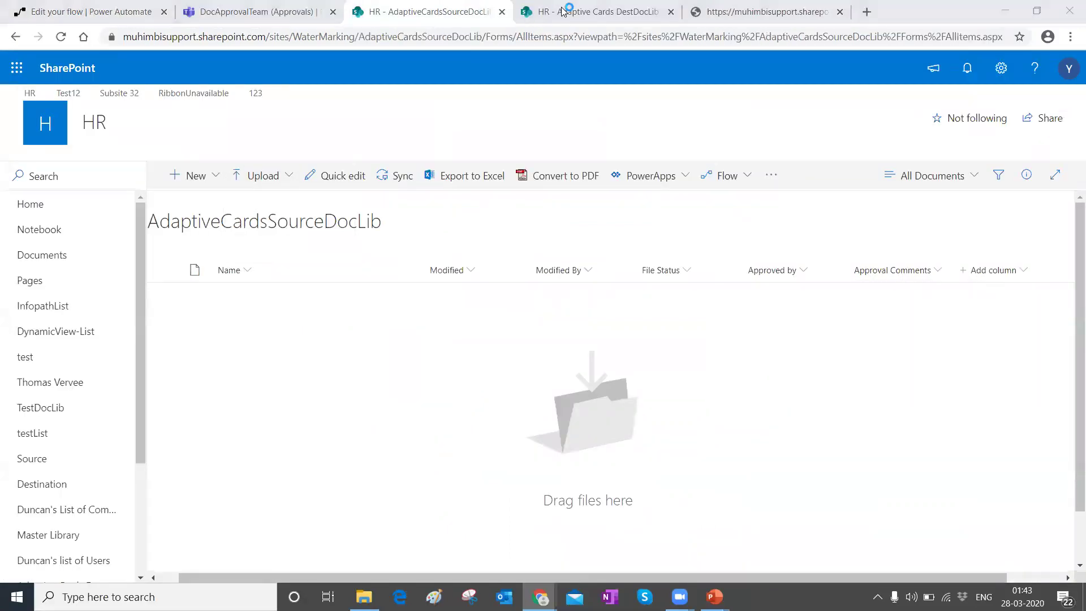
scroll(528, 247, down, 1)
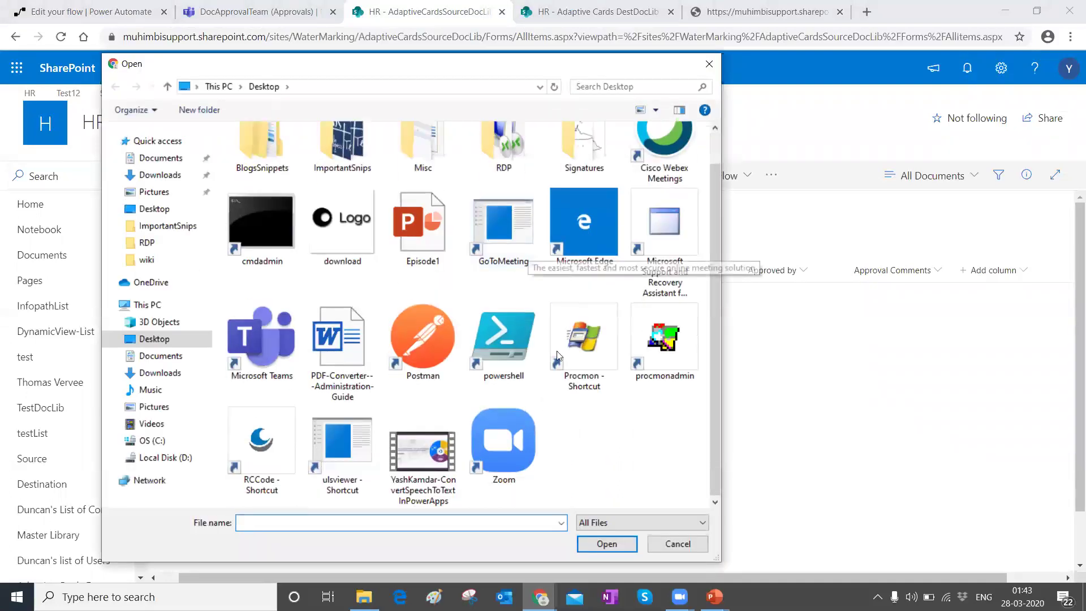
scroll(447, 469, up, 1)
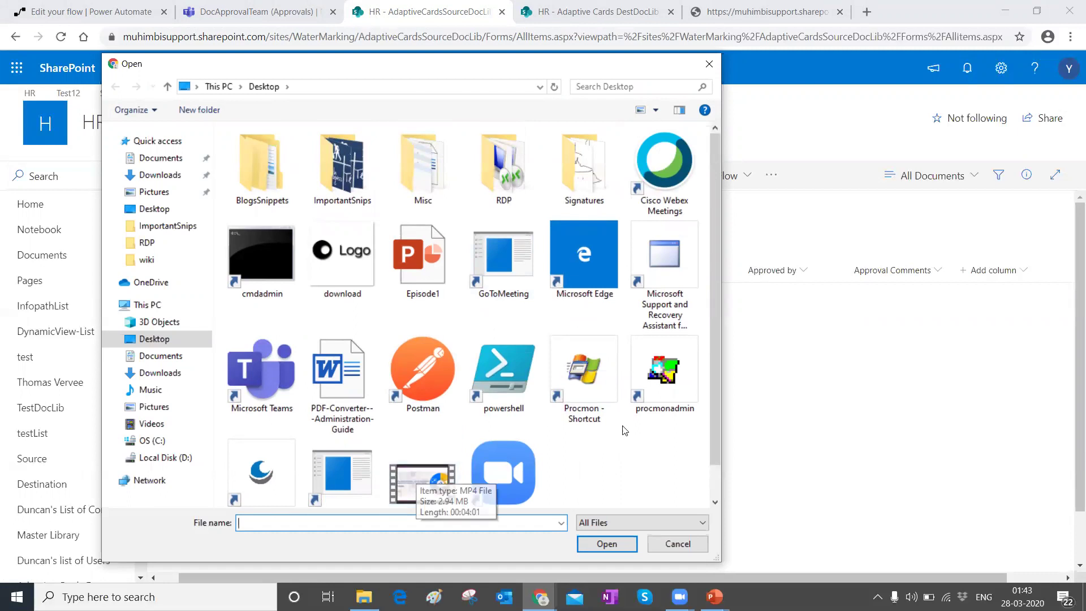
click(343, 390)
click(598, 538)
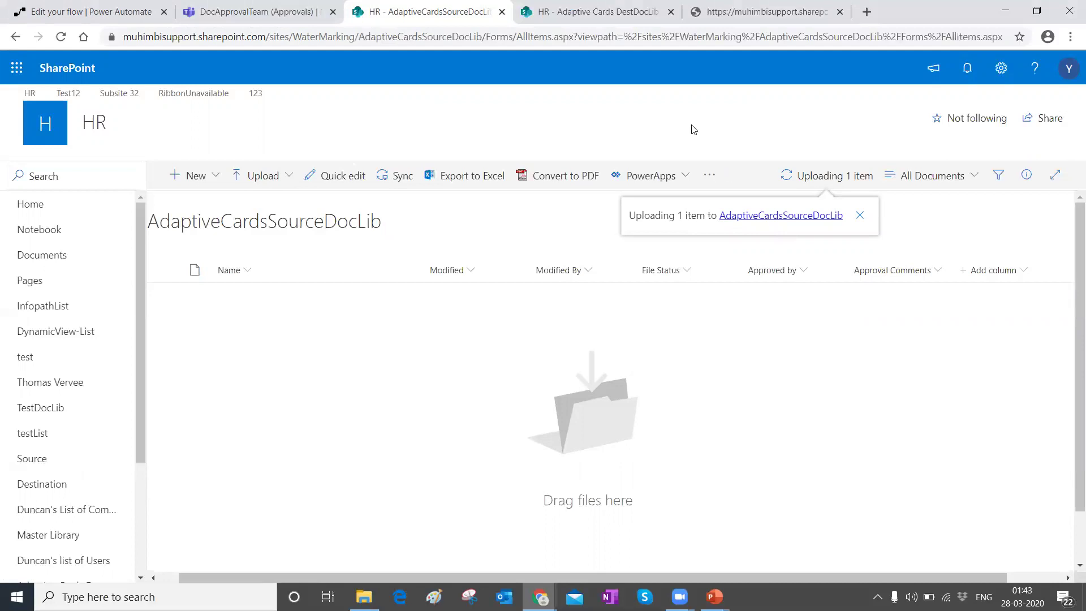
click(718, 18)
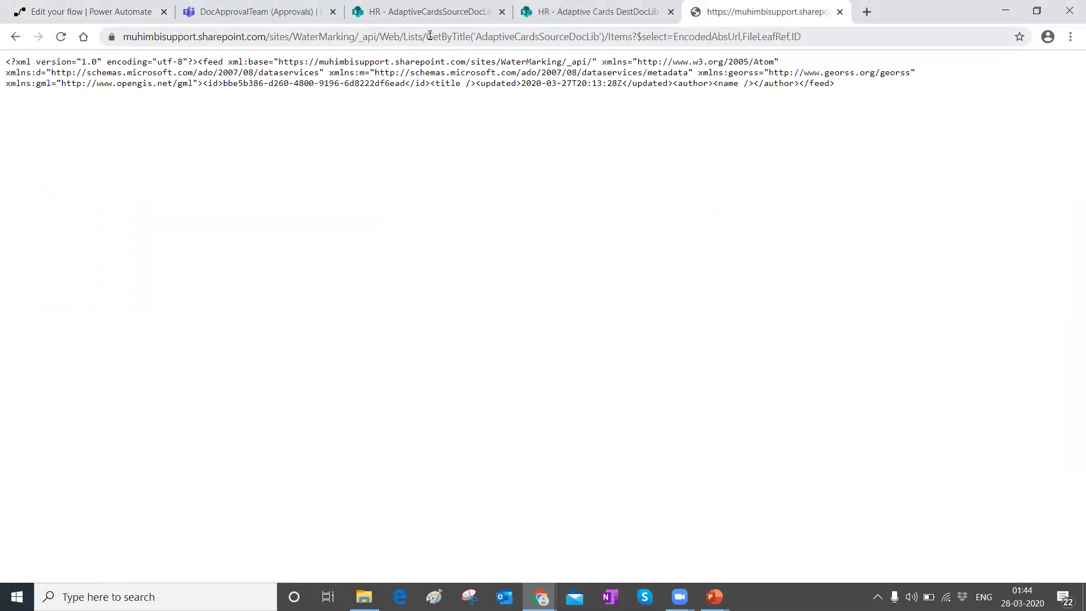
Step: Check the uploaded file in the source library and rerun the REST query to include it
drag(475, 35, 600, 37)
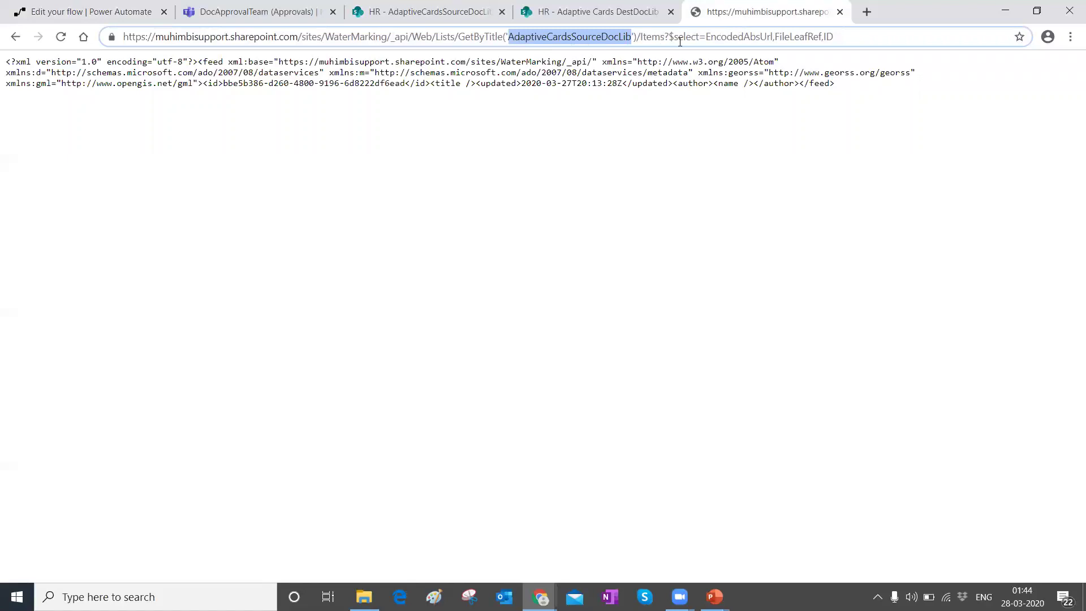
click(706, 37)
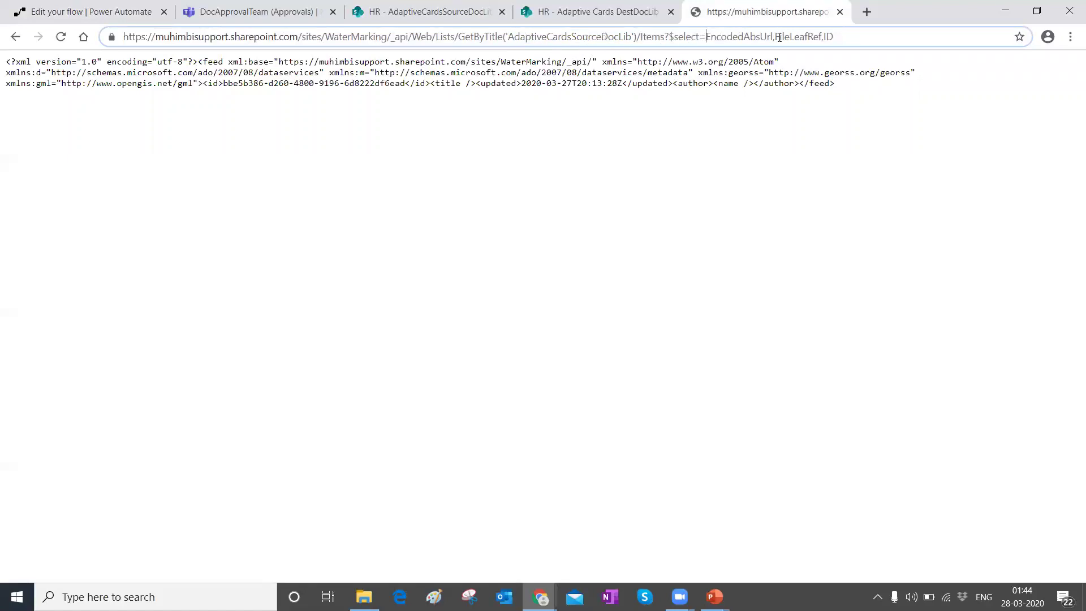
shift+click(859, 34)
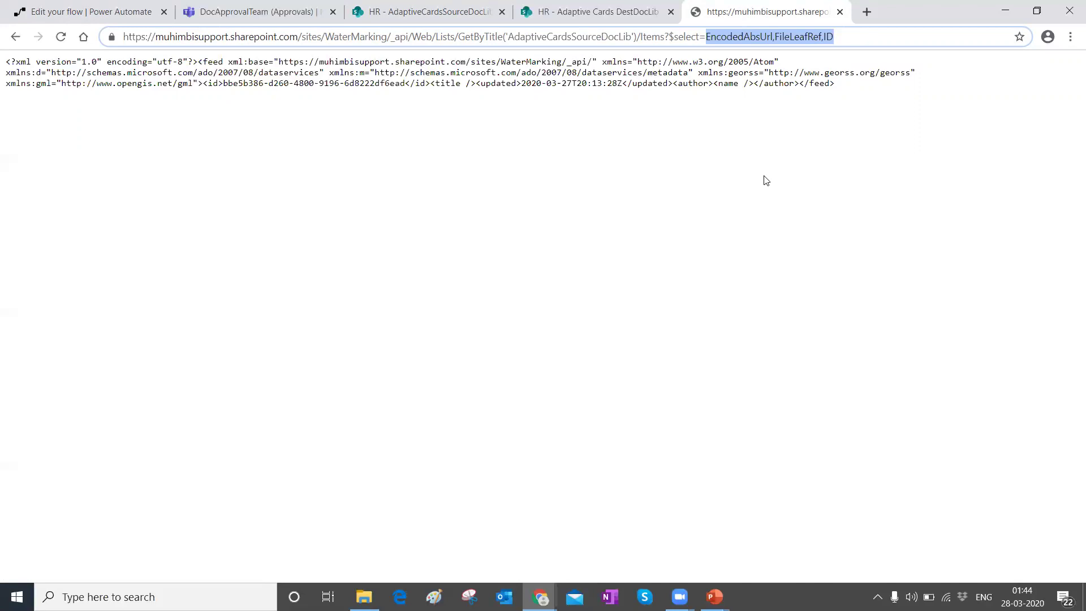
click(611, 12)
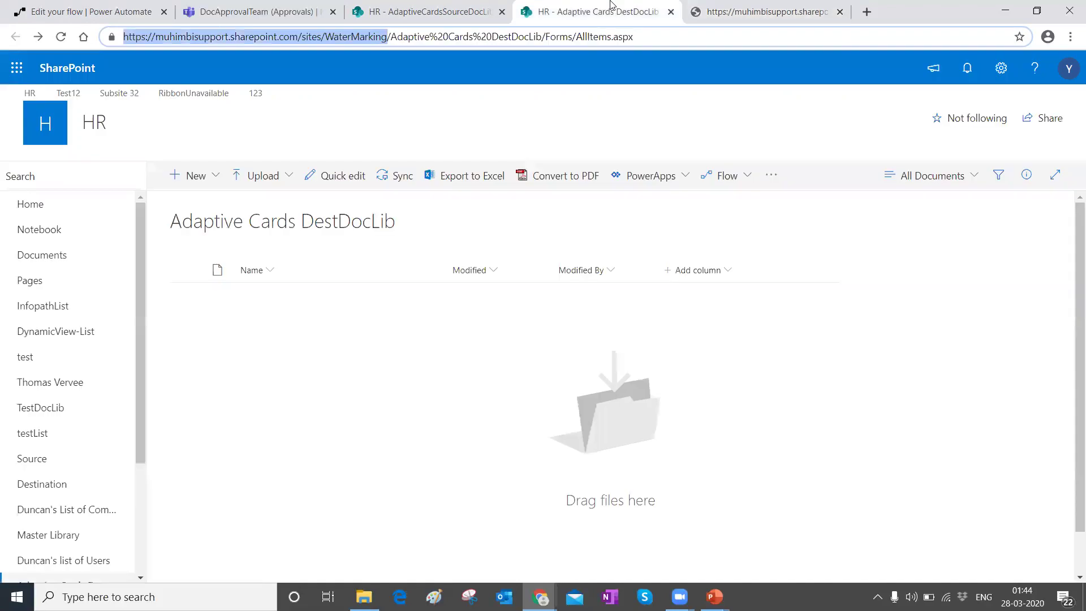
click(457, 11)
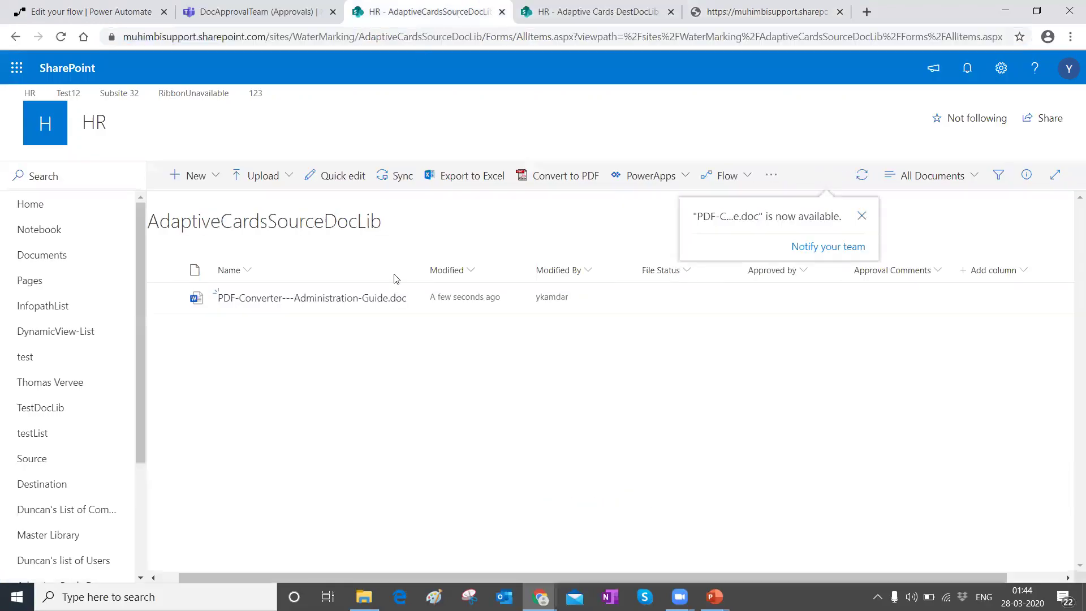
click(771, 11)
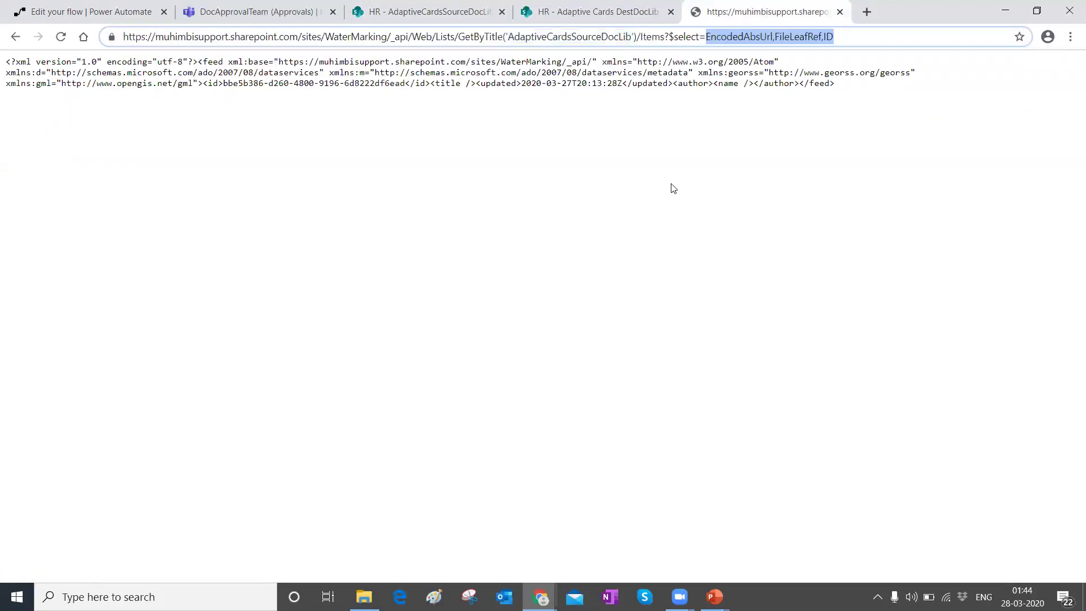
key(Return)
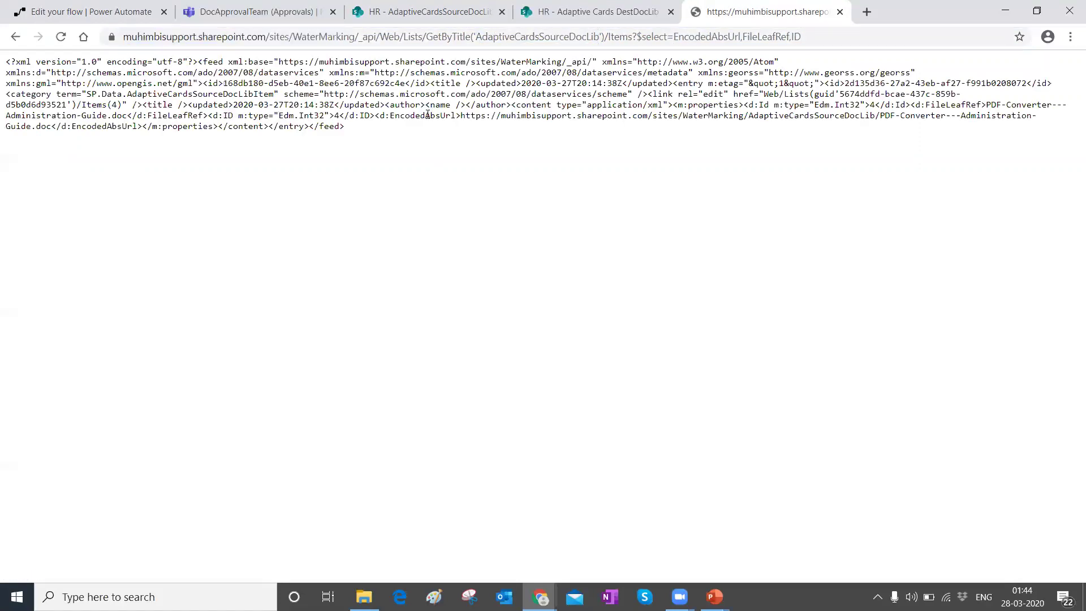
Step: Search the XML for 'pdf' to find the document's FileLeafRef name and encoded absolute URL
key(ctrl+f)
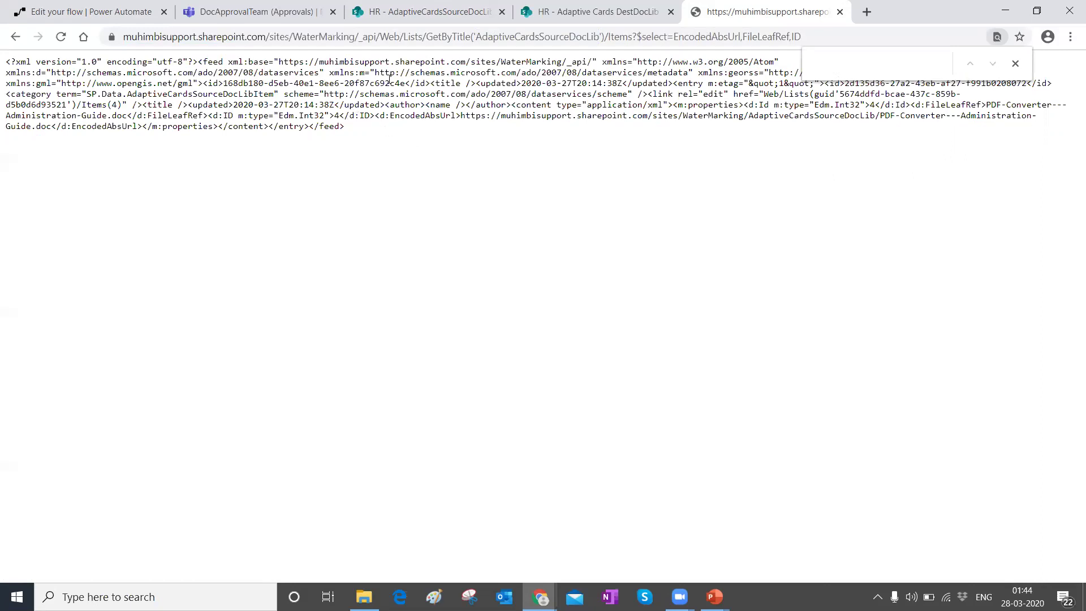
click(417, 14)
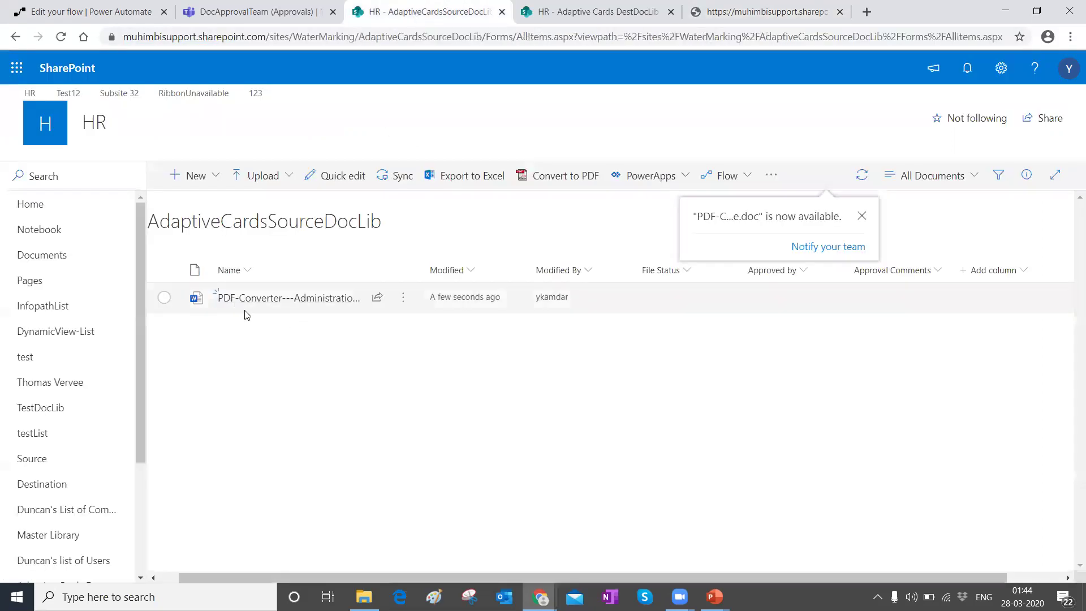
click(765, 12)
text(pdf)
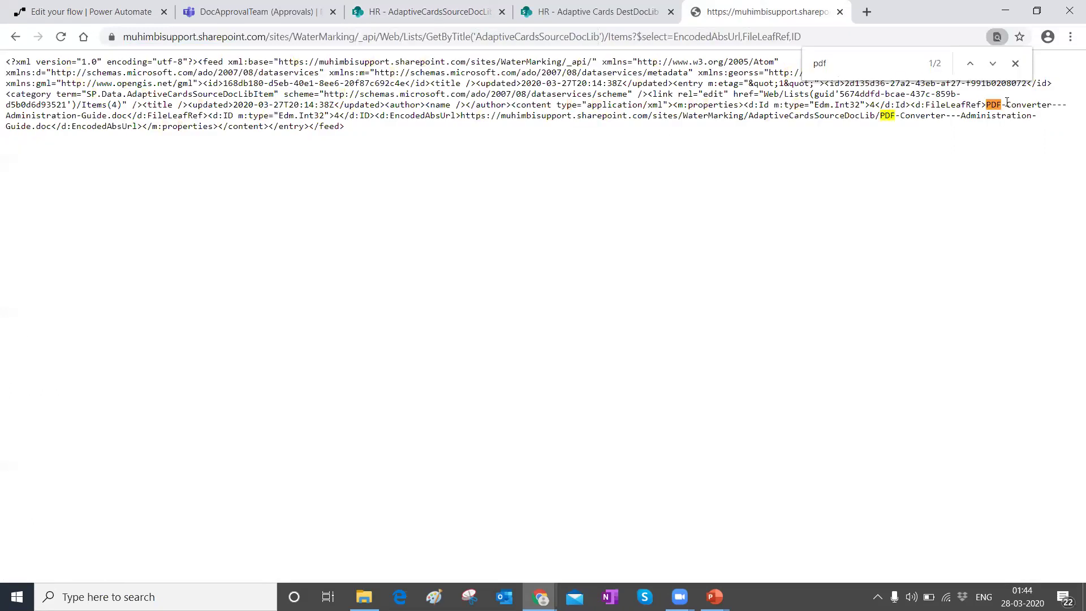
drag(992, 105, 125, 116)
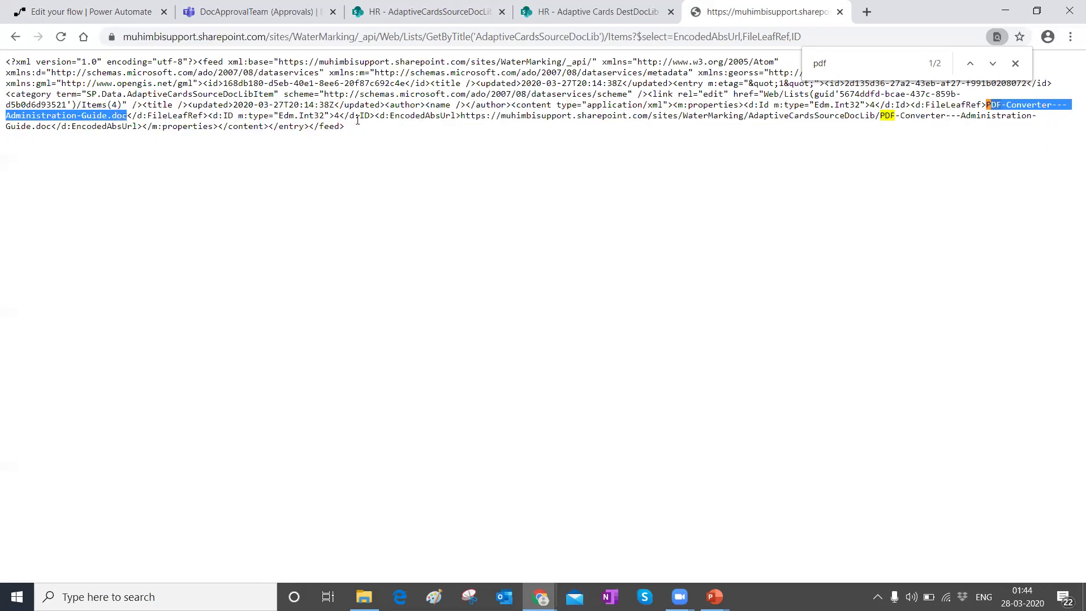
double_click(966, 105)
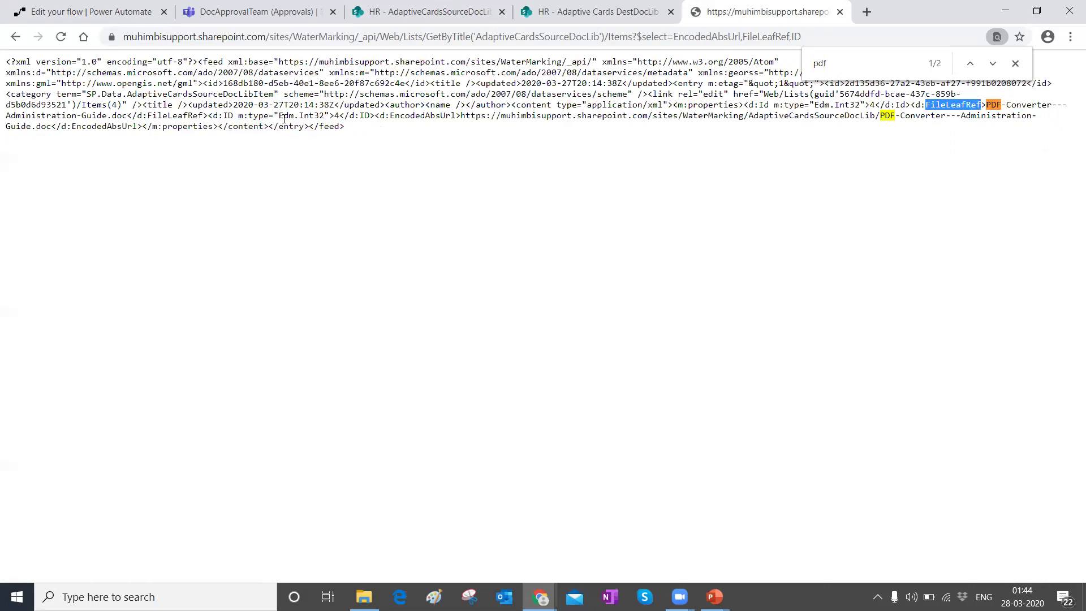
drag(387, 117, 875, 116)
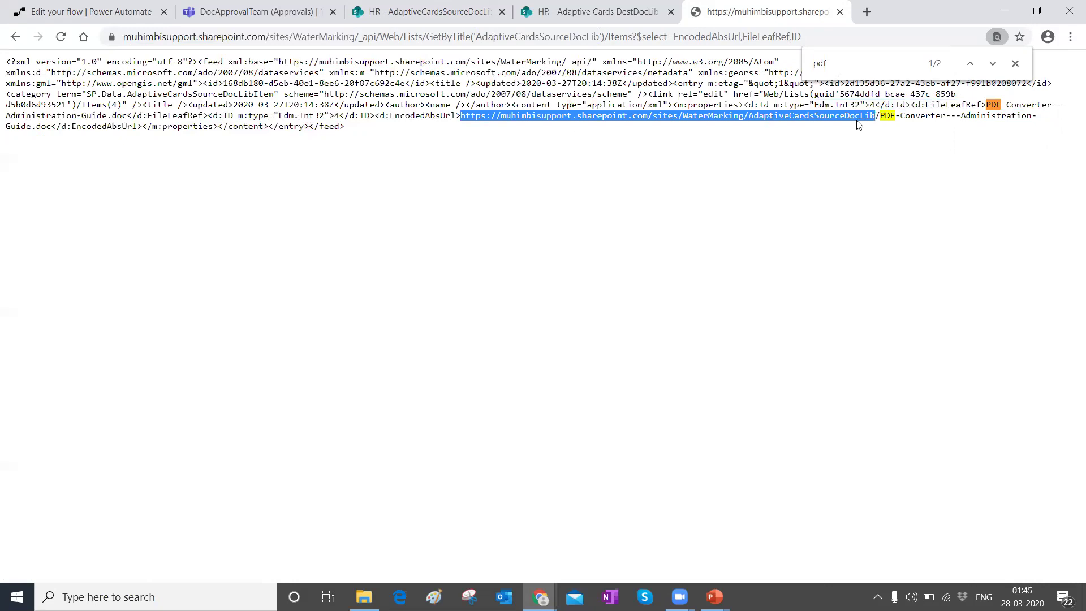
click(448, 168)
Step: Search the XML for 'id' and confirm the new document's item ID is 4
key(ctrl+f)
text(id)
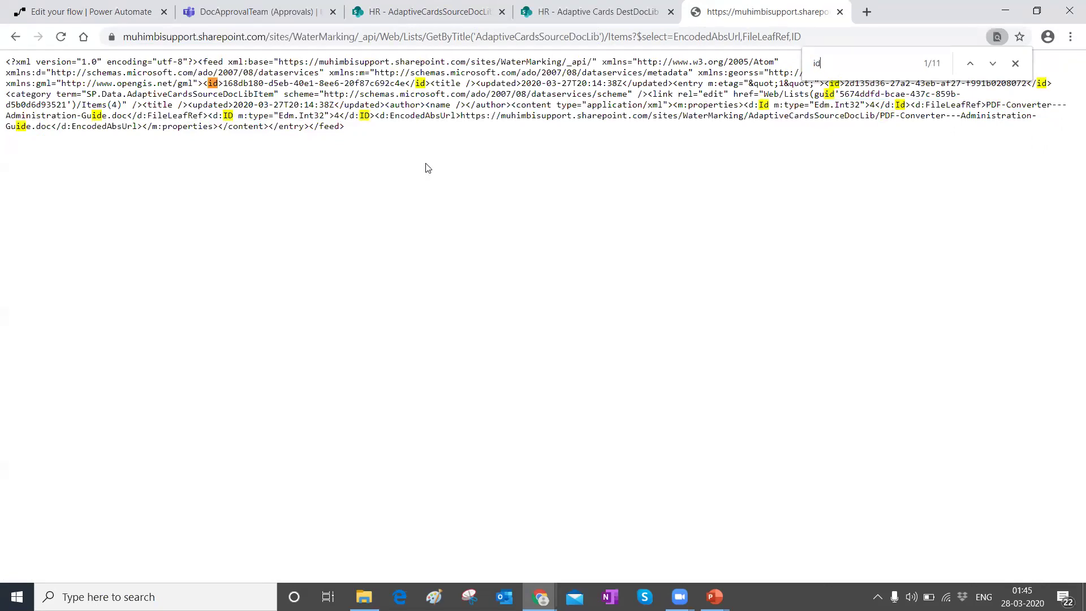
drag(223, 84, 410, 83)
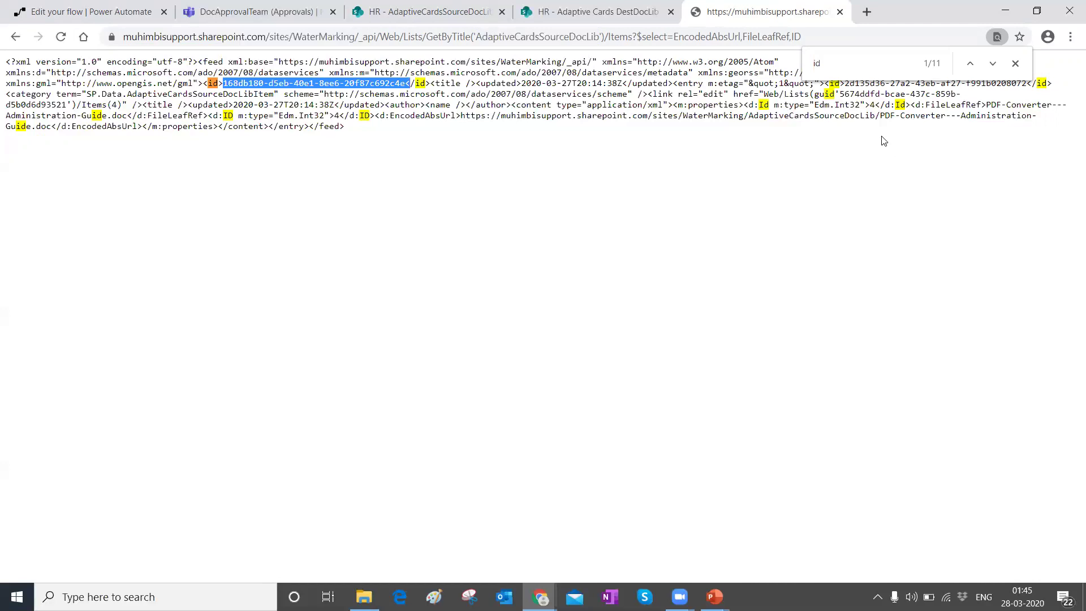
click(762, 105)
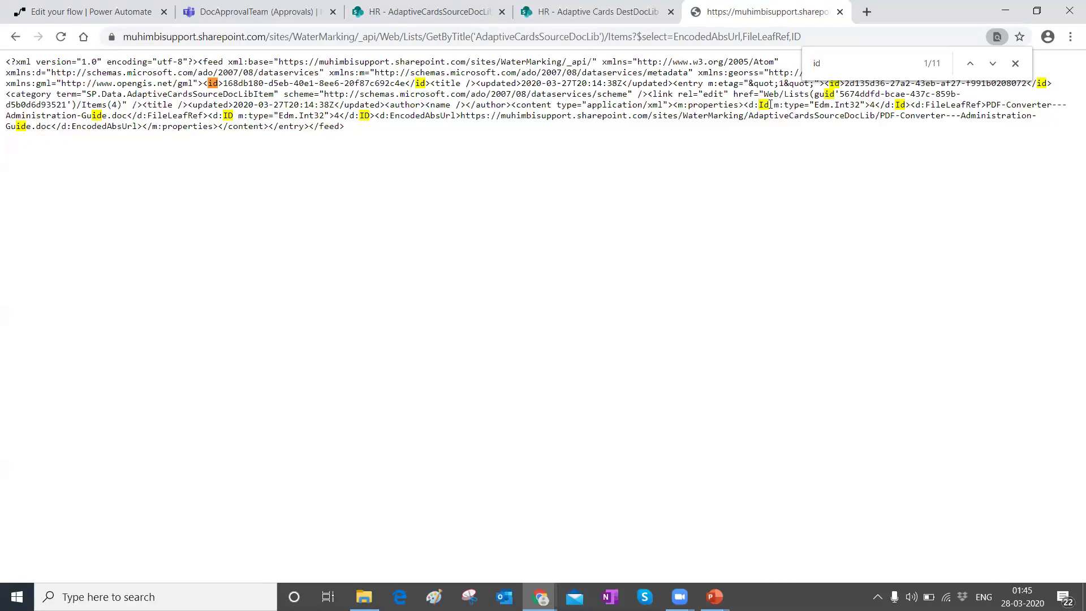
double_click(871, 105)
click(1015, 64)
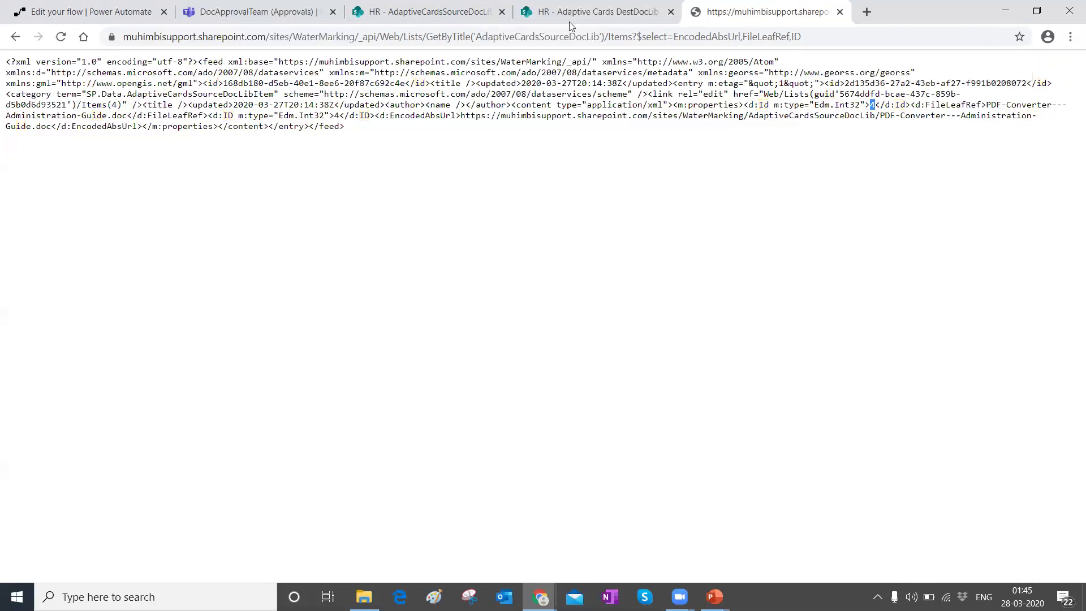
click(436, 5)
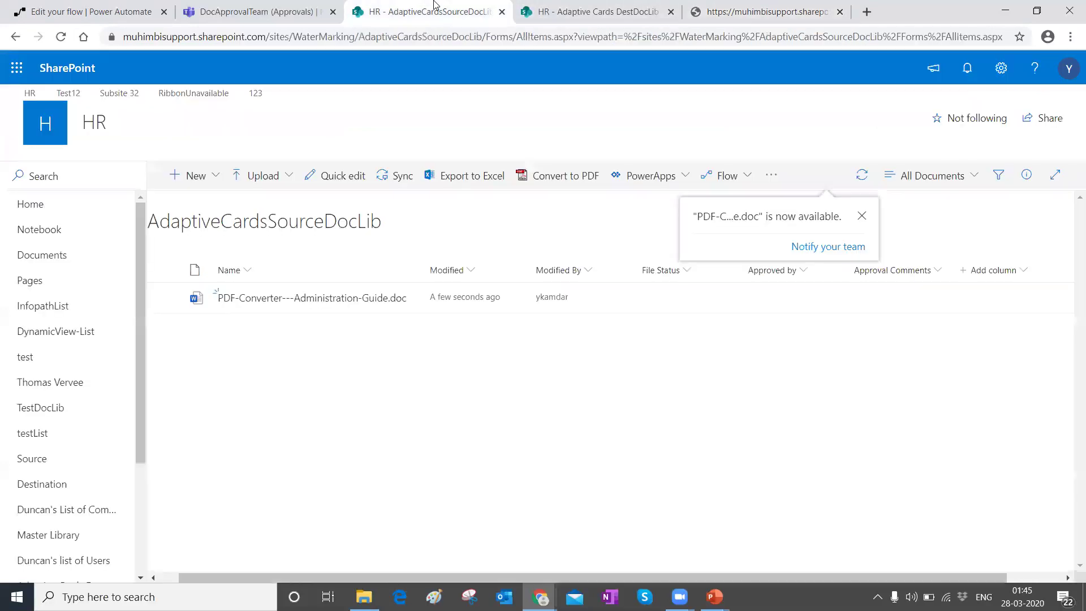
Step: Review the Send an HTTP request to SharePoint action that queries AdaptiveCardsSourceDocLib by item ID
click(552, 12)
click(50, 12)
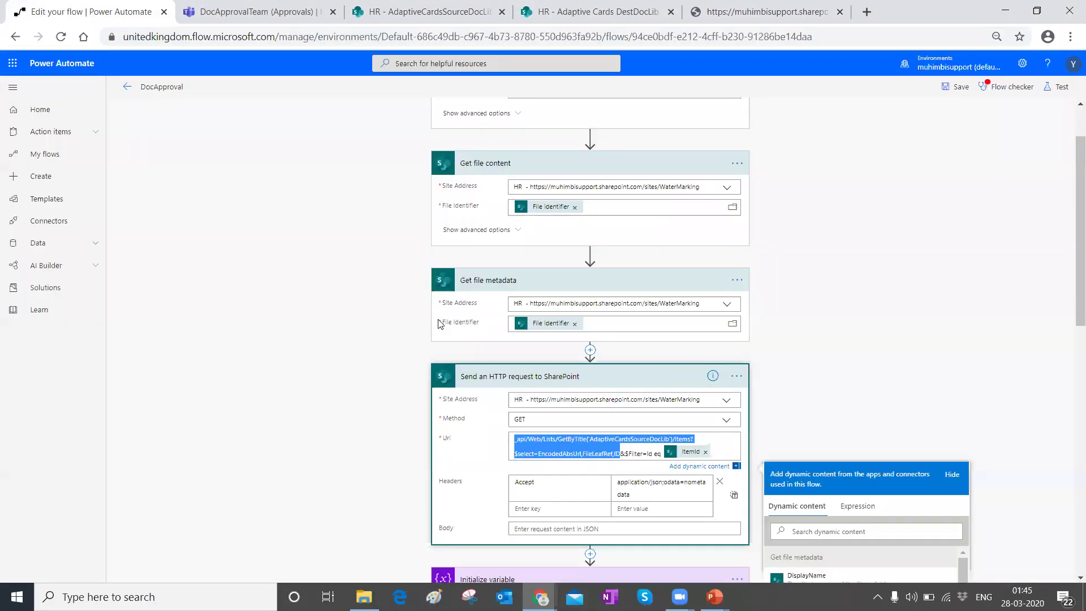
scroll(441, 320, down, 3)
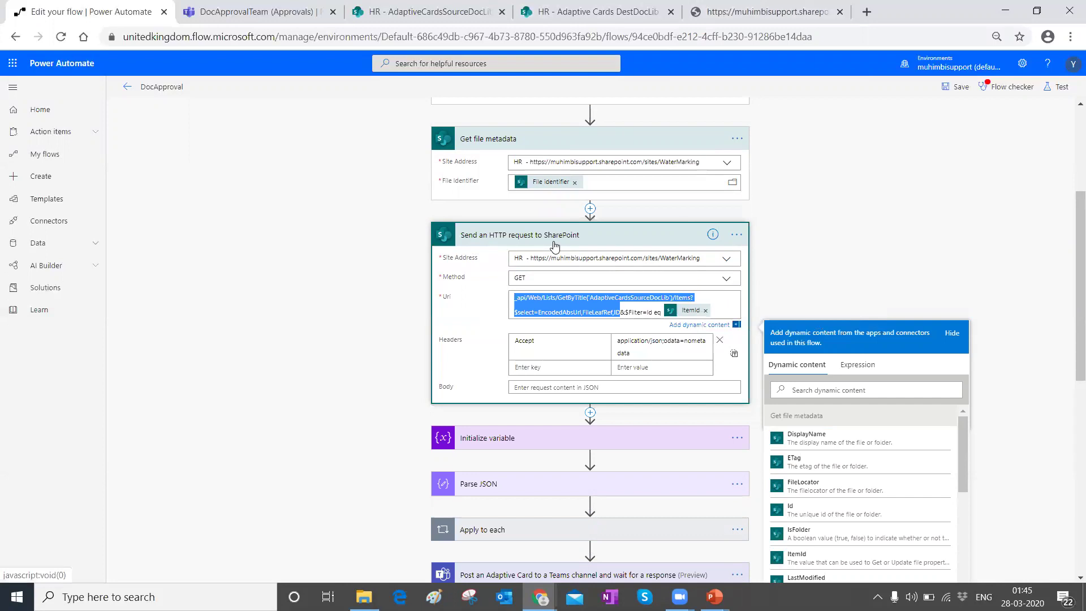
click(767, 11)
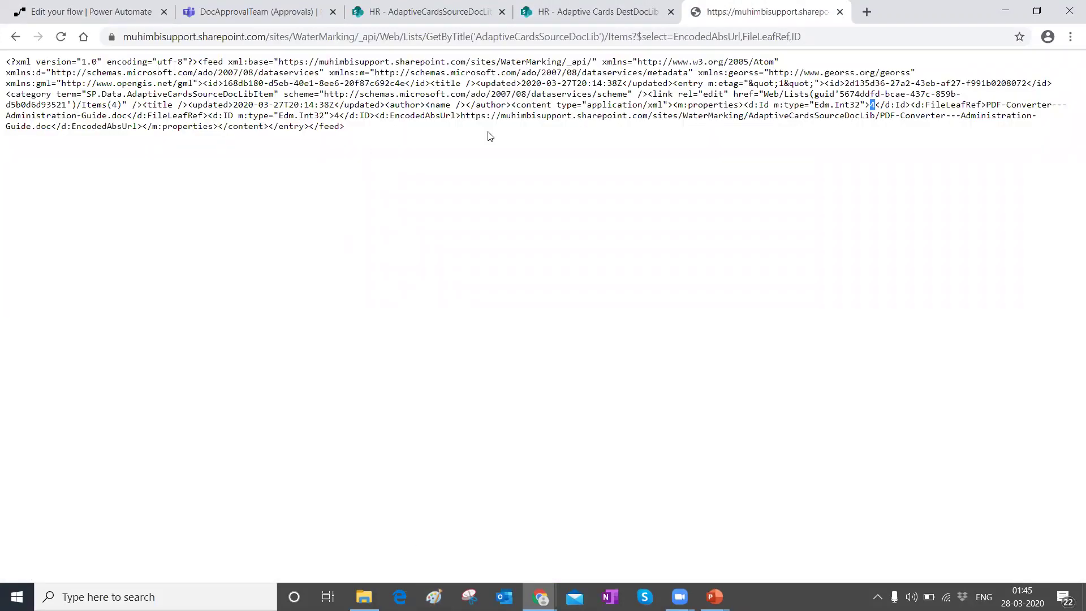
Step: Select the whole XML result listing EncodedAbsUrl, FileLeafRef and ID 4 for the guide document
key(ctrl+a)
click(463, 139)
drag(371, 138, 3, 73)
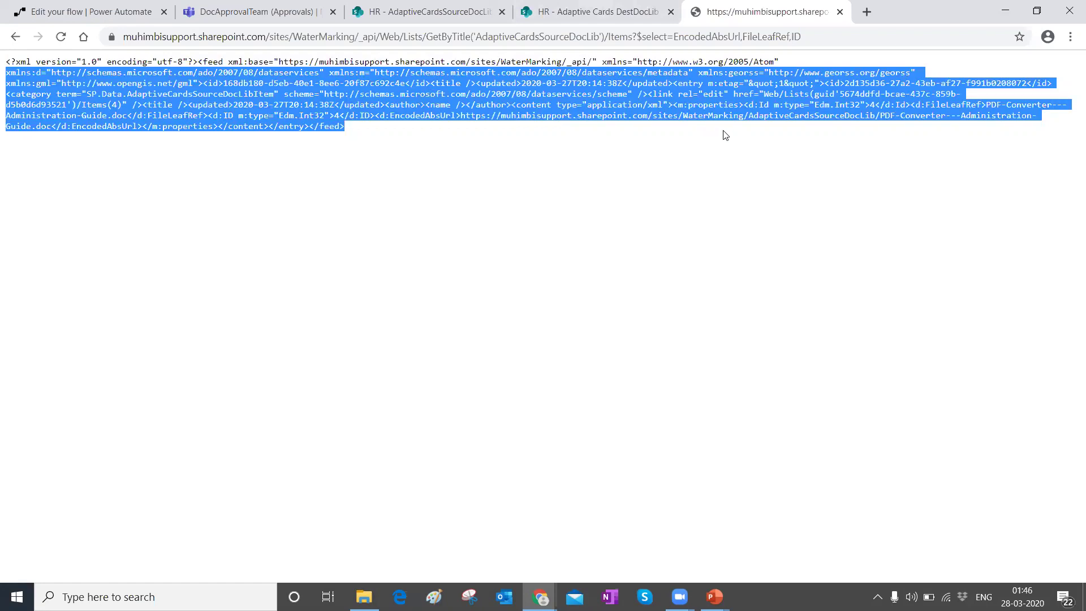
click(373, 134)
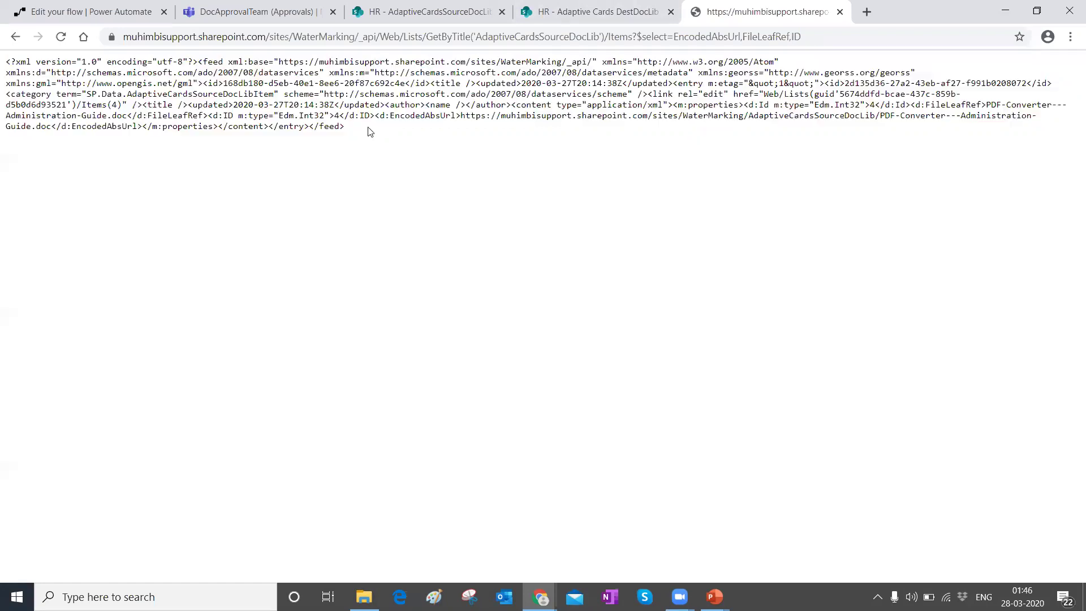
drag(362, 132, 6, 58)
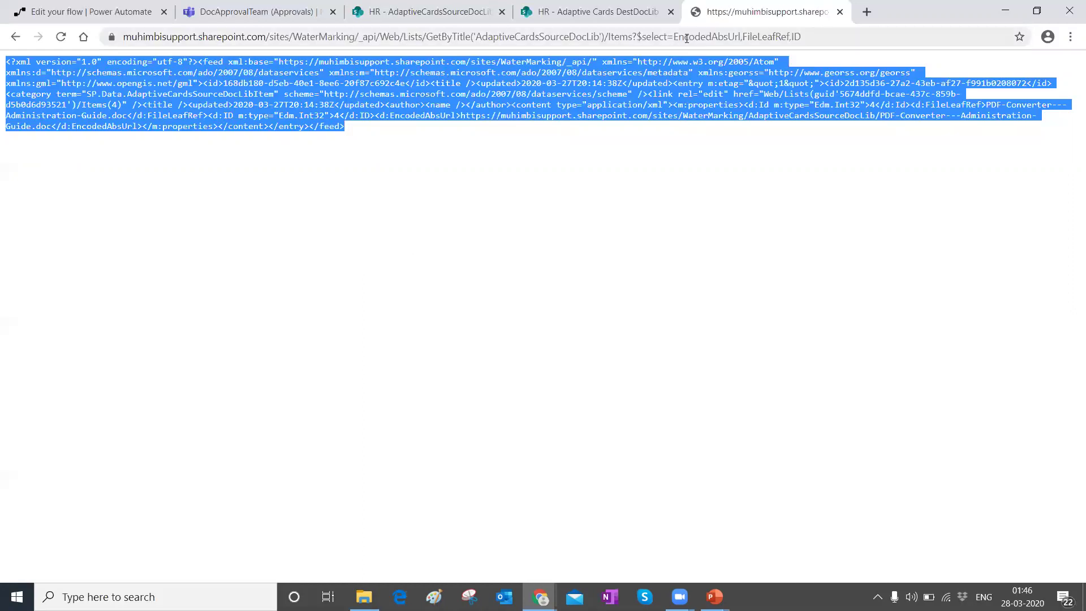
click(377, 131)
drag(350, 129, 2, 64)
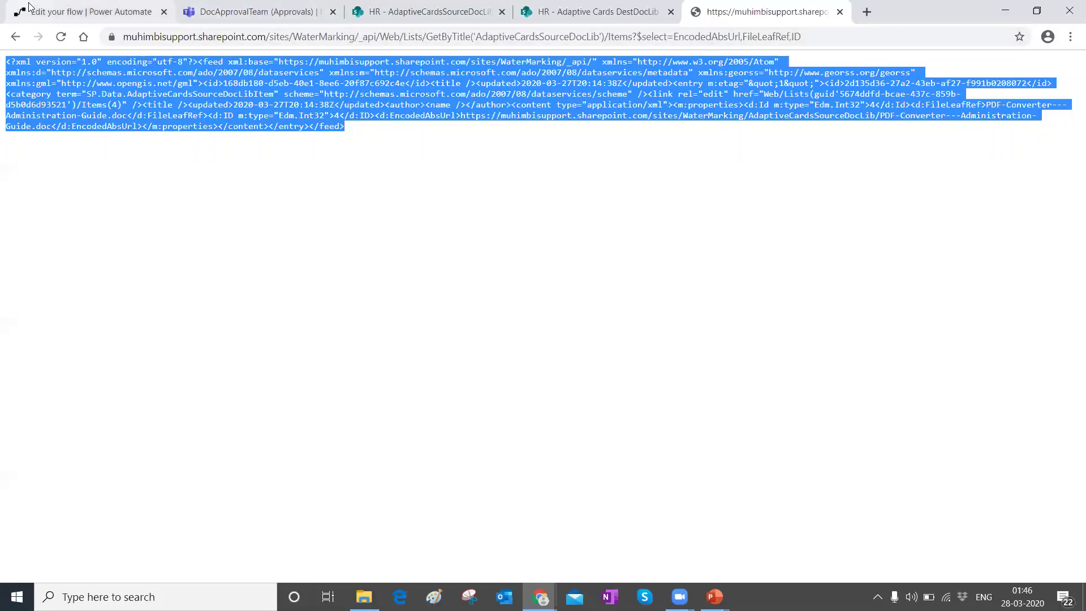
click(91, 11)
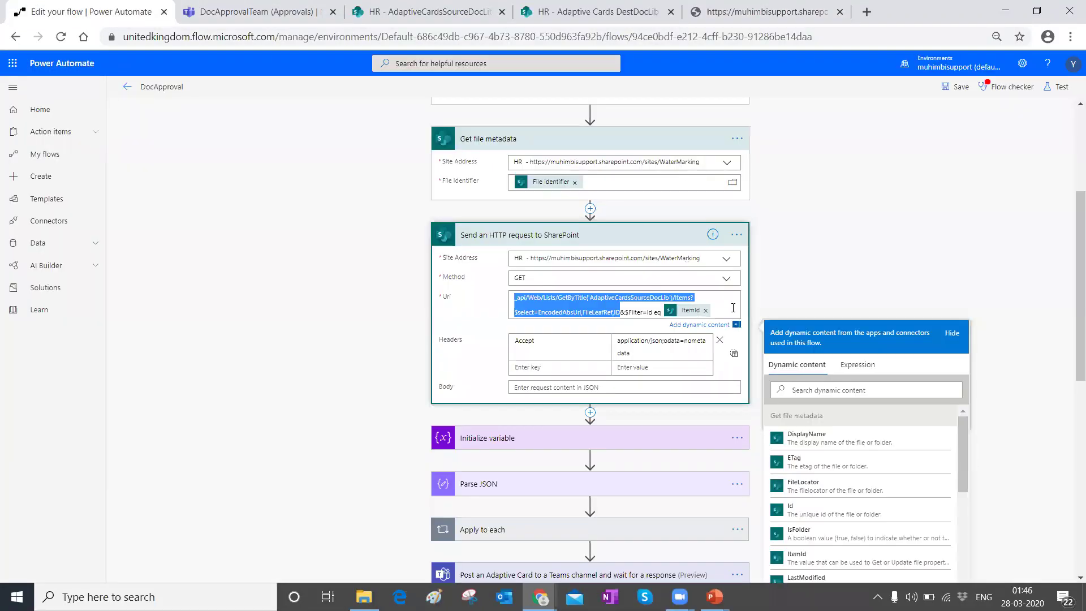
Step: Deselect the Uri field and review the flow steps around the ItemId-filtered HTTP request
click(777, 366)
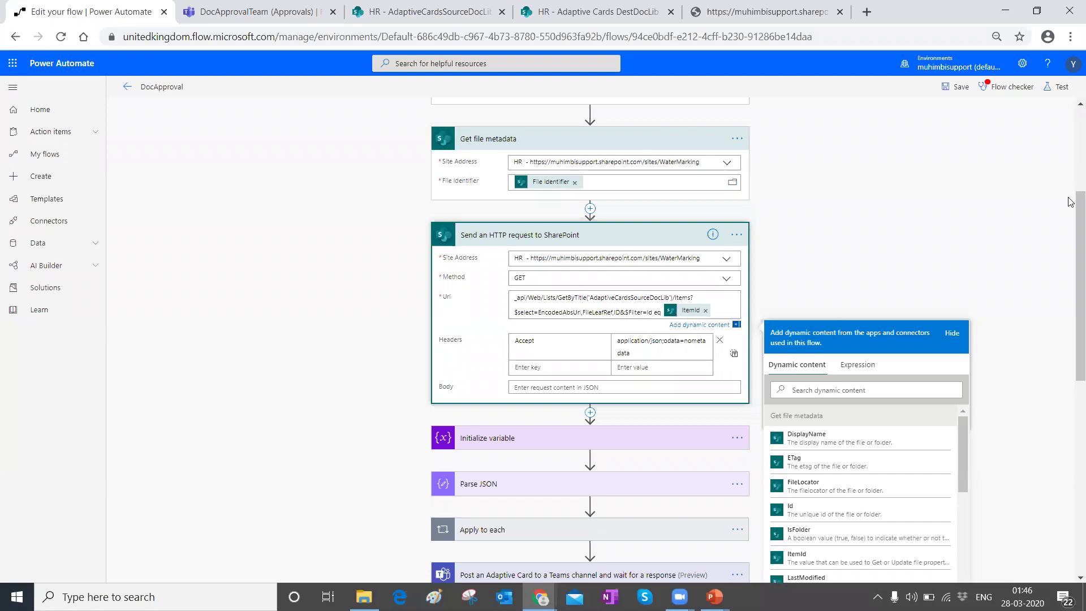
scroll(1047, 255, down, 3)
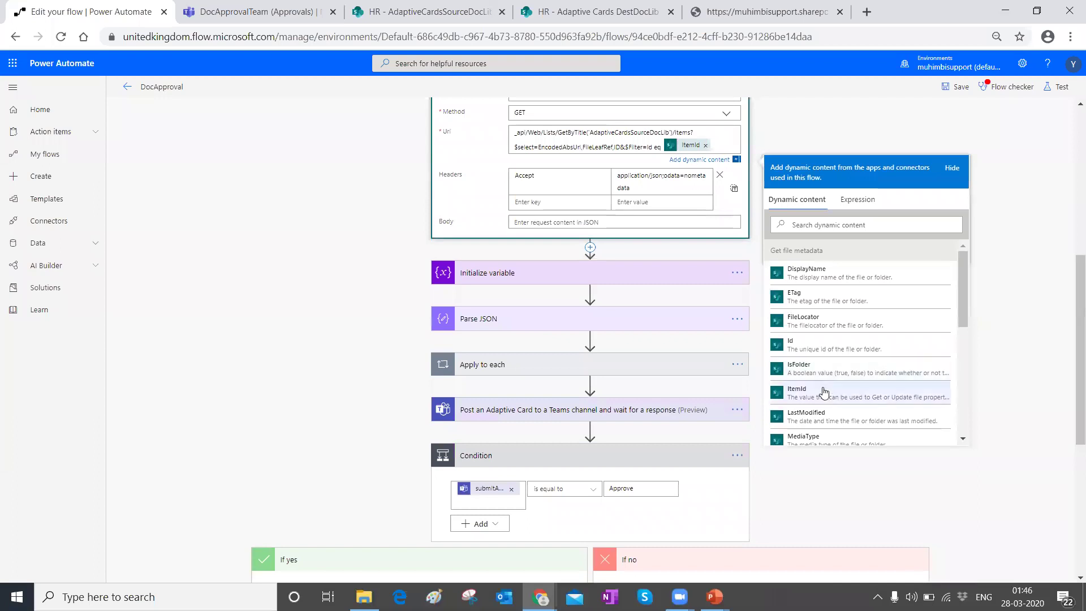
scroll(558, 414, up, 1)
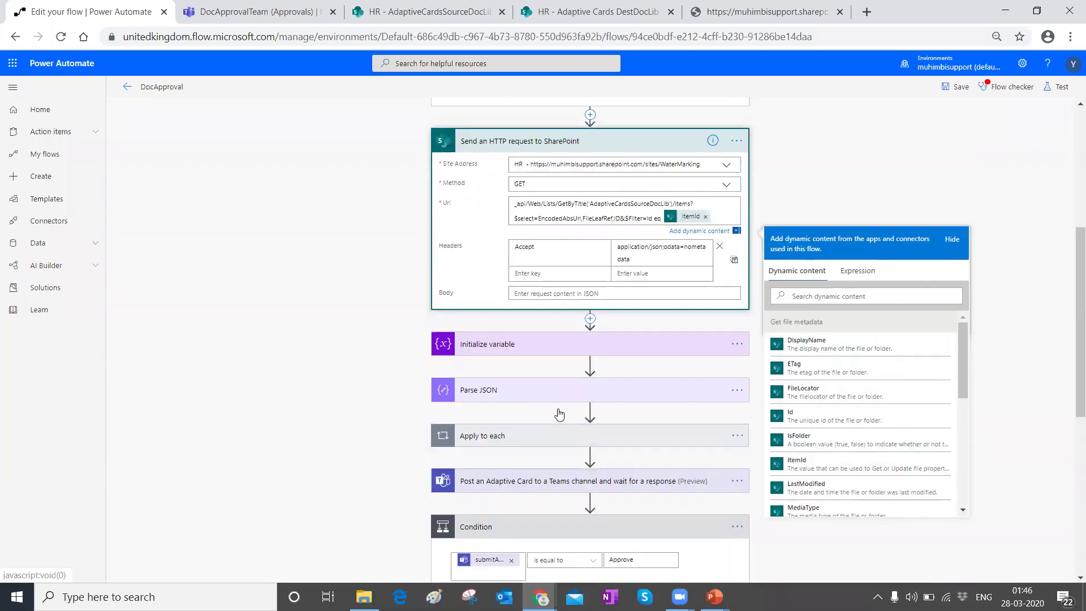
scroll(558, 414, up, 2)
scroll(642, 368, down, 2)
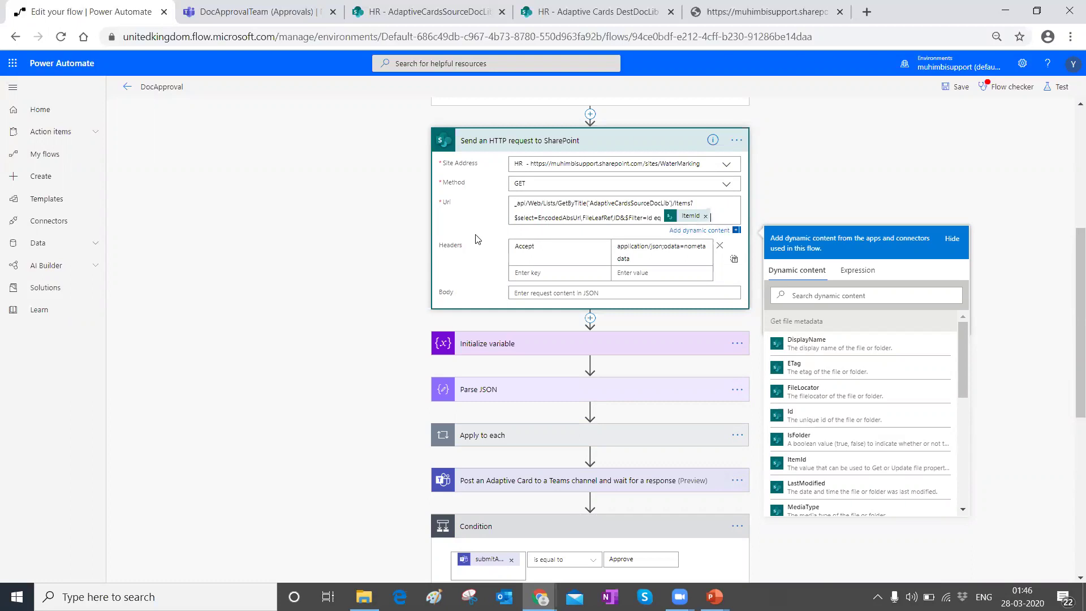
scroll(470, 250, down, 1)
click(454, 280)
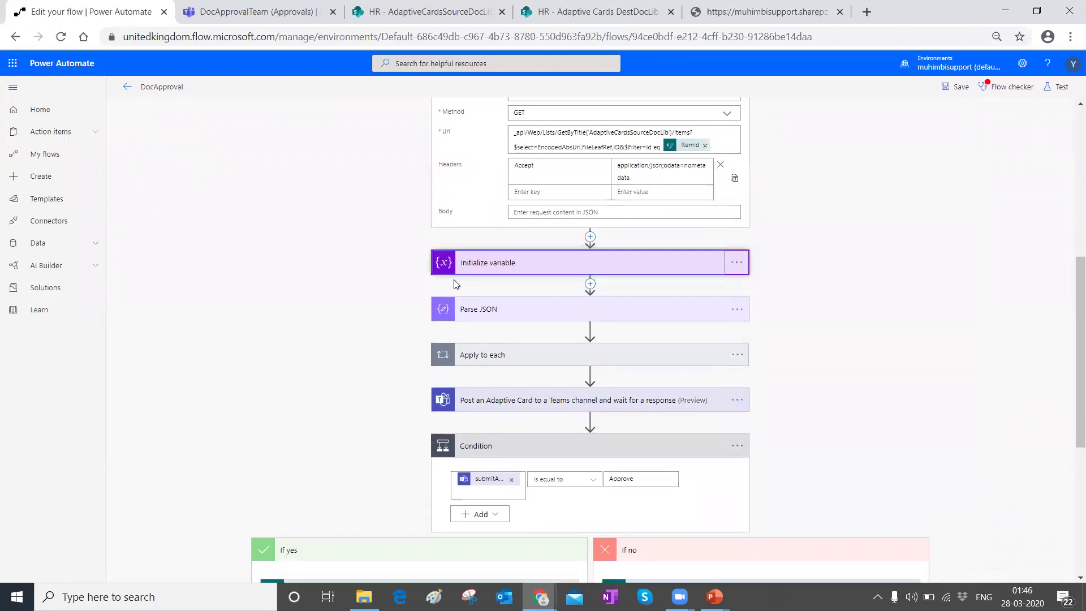
Step: Inspect the String variable DocURL and match it to the EncodedAbsUrl field in the XML
click(479, 267)
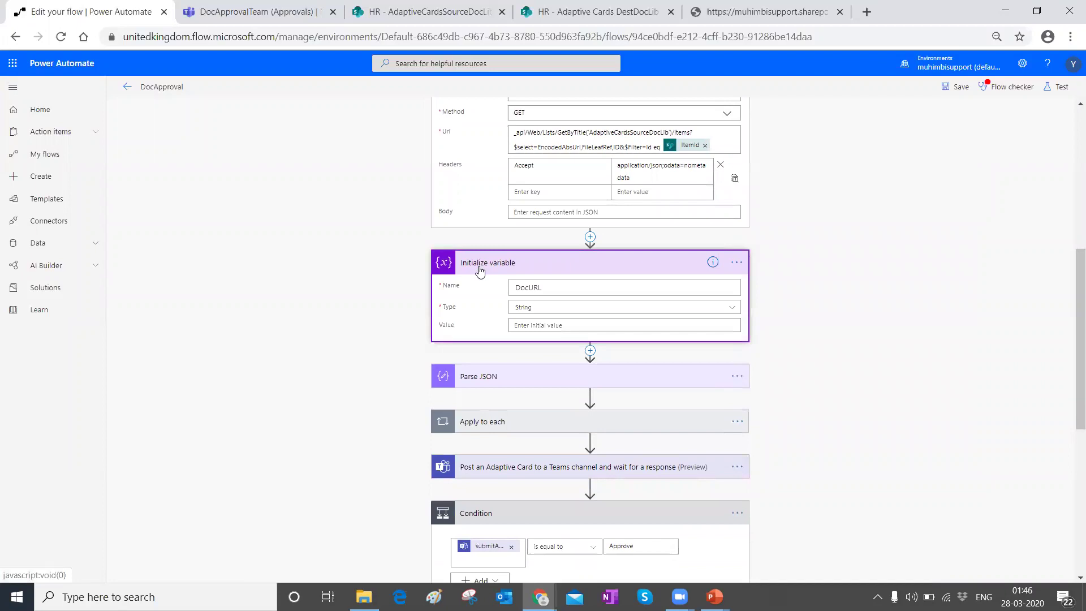
click(541, 288)
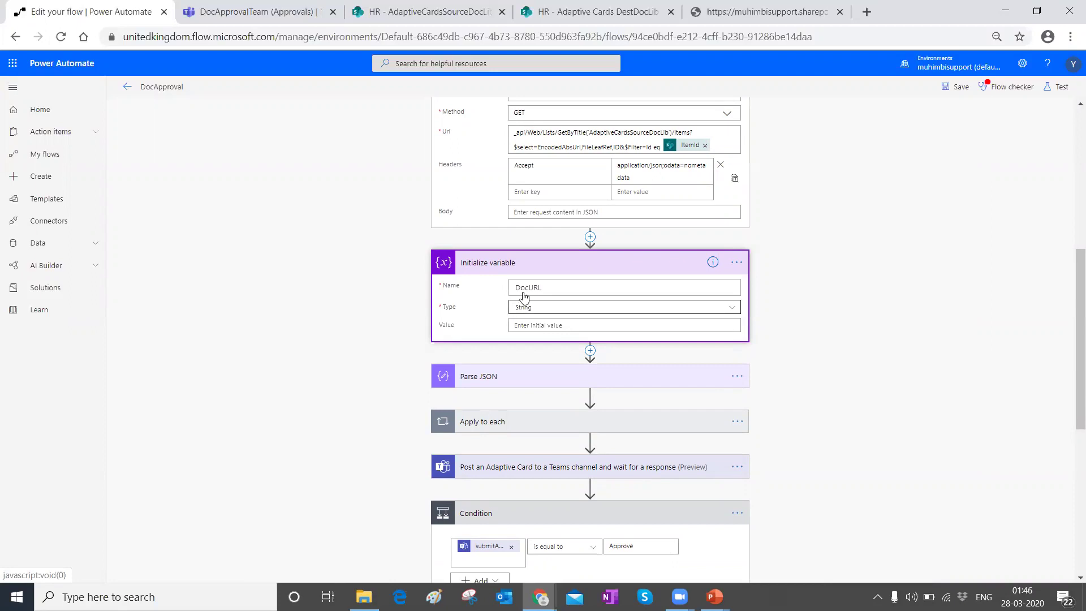
click(758, 11)
click(461, 226)
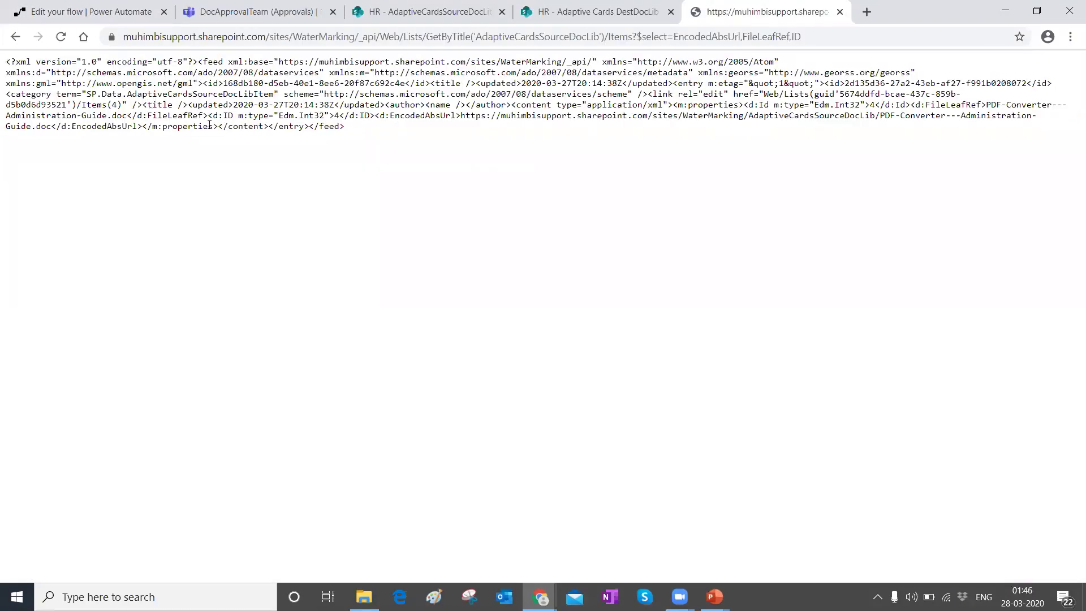
drag(92, 126, 117, 126)
click(102, 14)
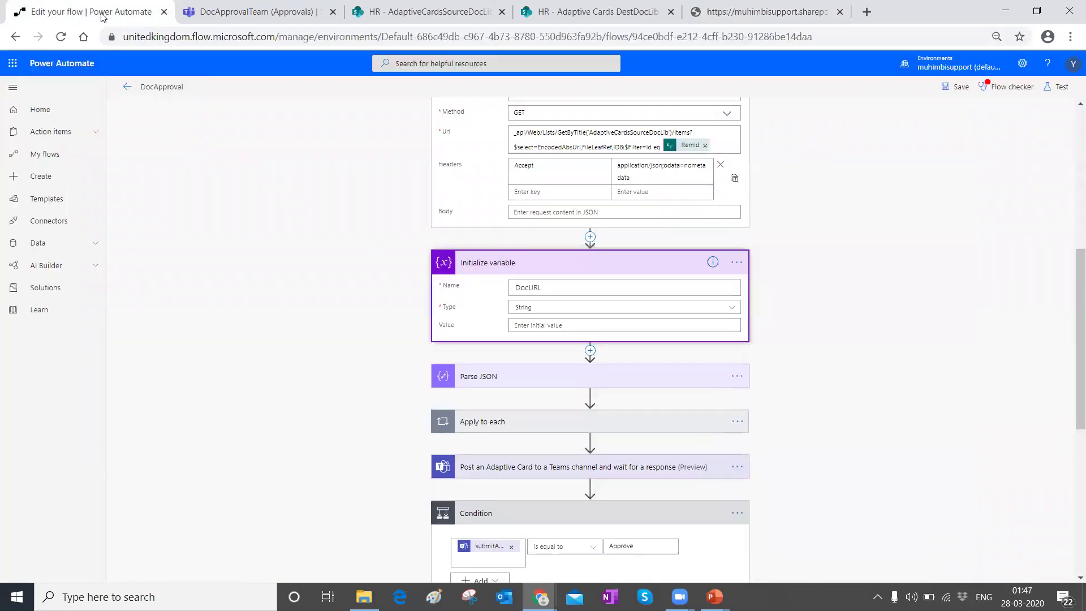
Step: Expand the Parse JSON step reading Body and compare it with the full XML result
scroll(467, 259, down, 2)
click(461, 235)
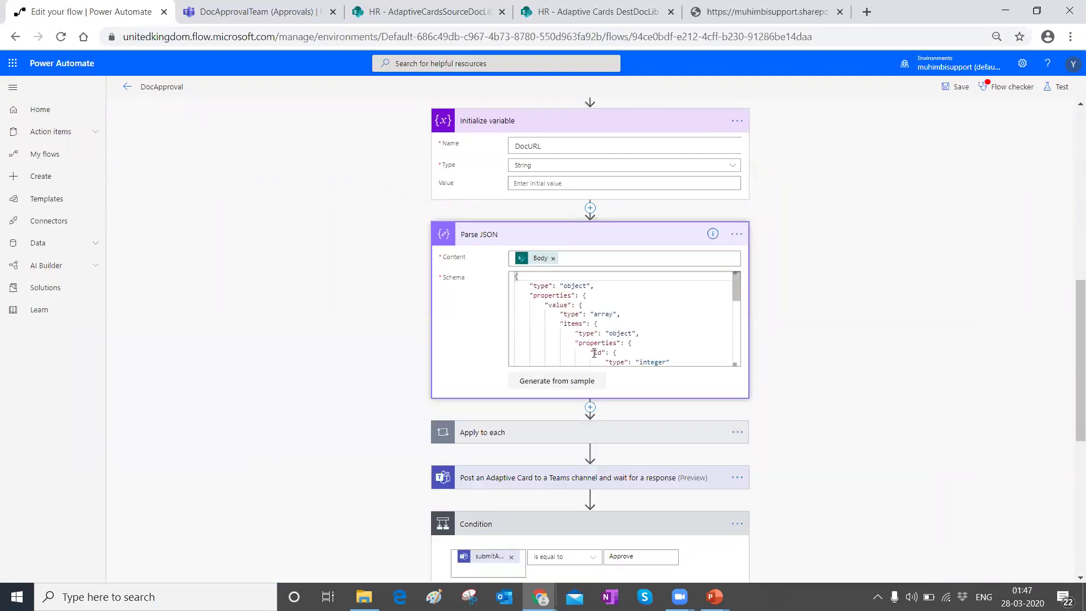
scroll(485, 322, up, 1)
scroll(485, 328, up, 2)
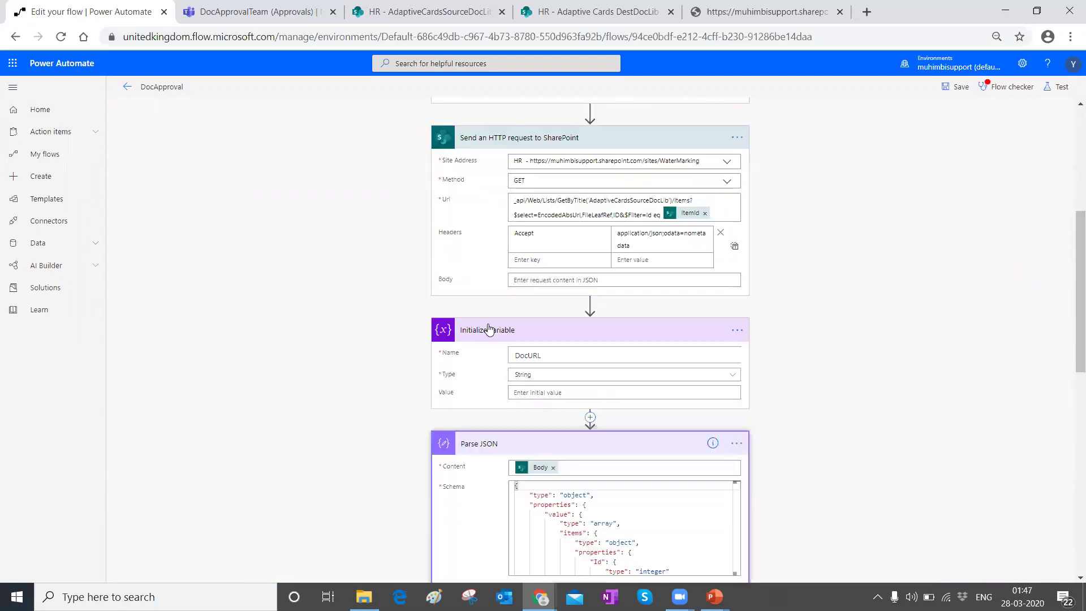
click(787, 11)
drag(355, 131, 4, 62)
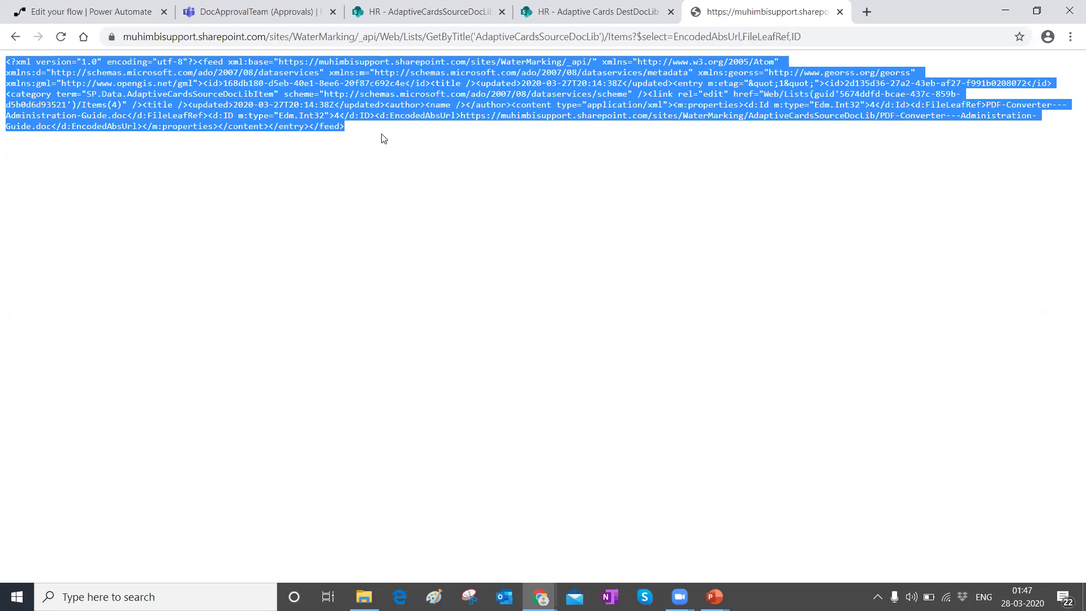
click(107, 11)
Step: Select and review the Parse JSON schema with its value array and integer Id
scroll(510, 367, down, 4)
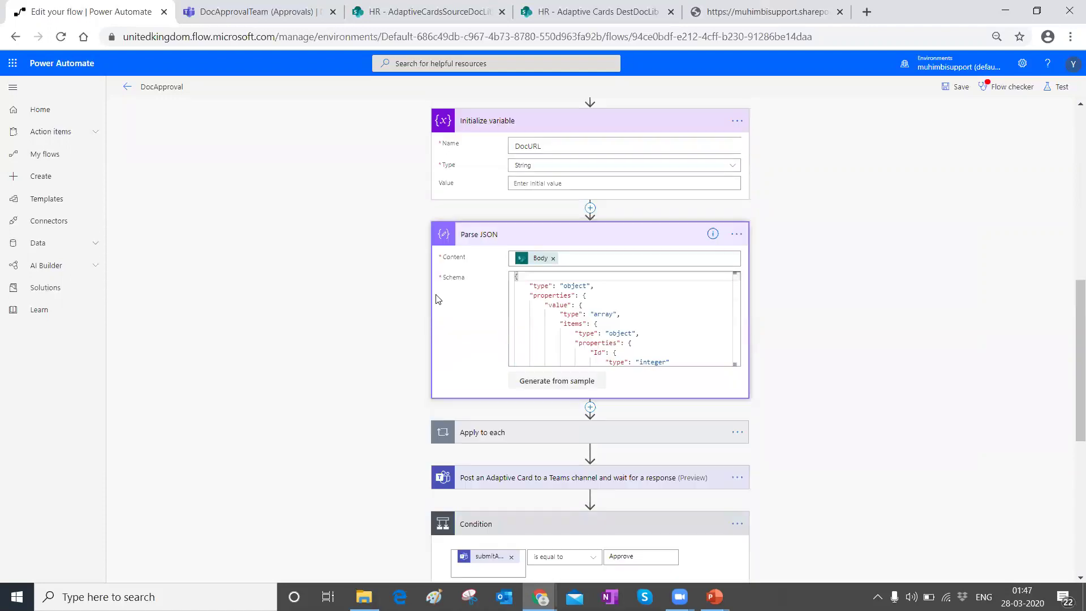
drag(516, 278, 655, 403)
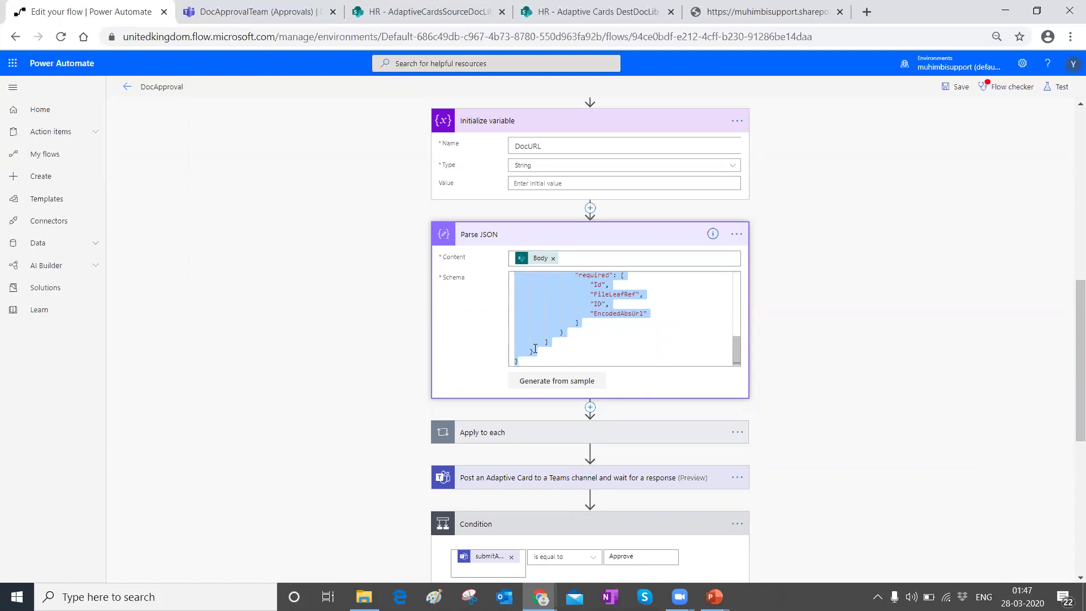
scroll(536, 349, up, 5)
scroll(588, 388, up, 4)
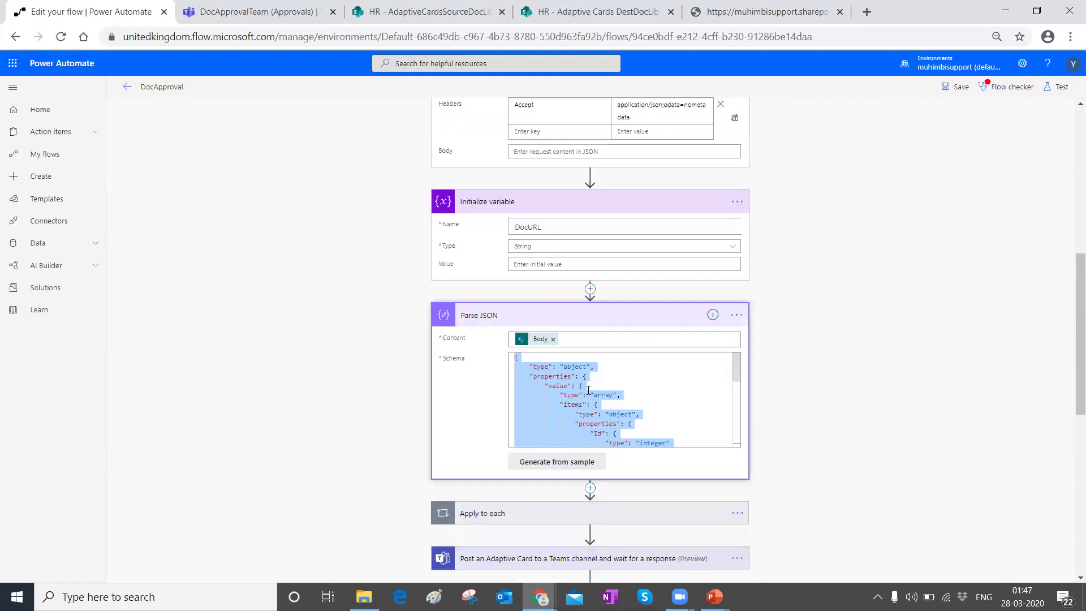
scroll(585, 394, up, 1)
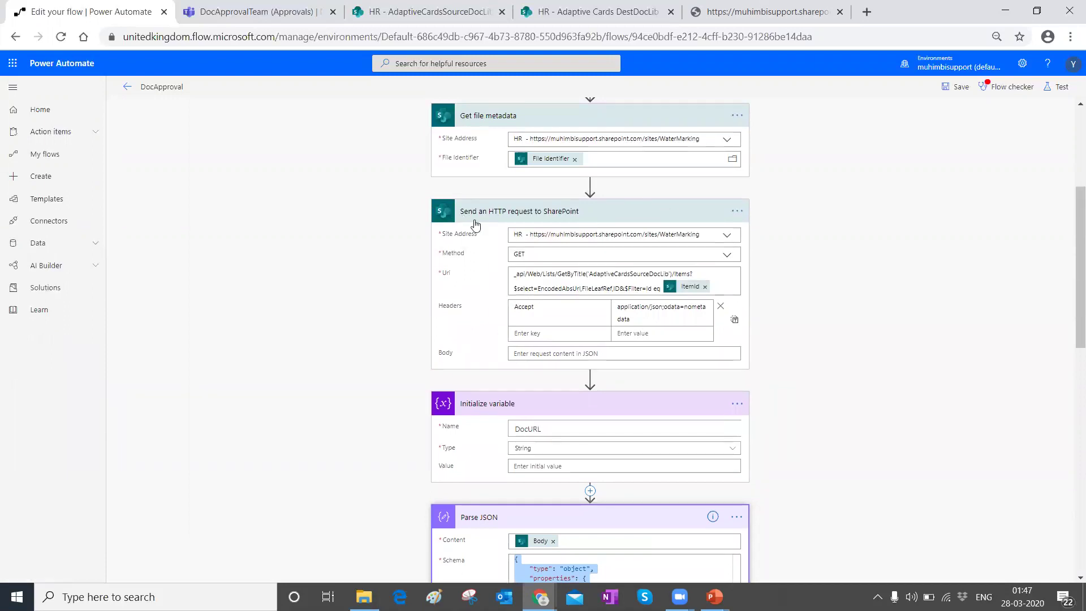
scroll(600, 283, down, 5)
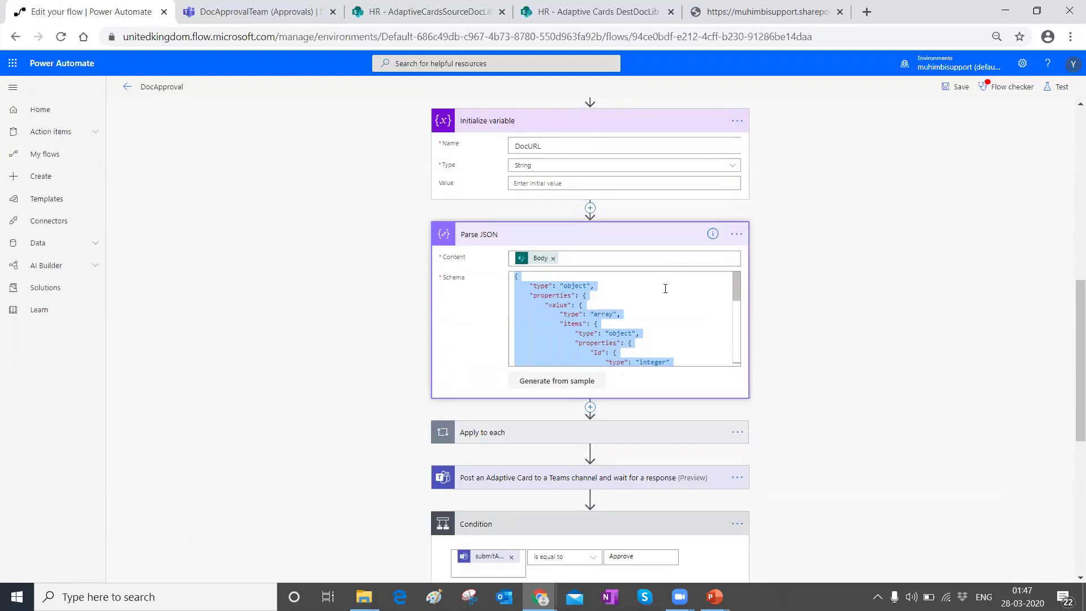
scroll(390, 315, down, 3)
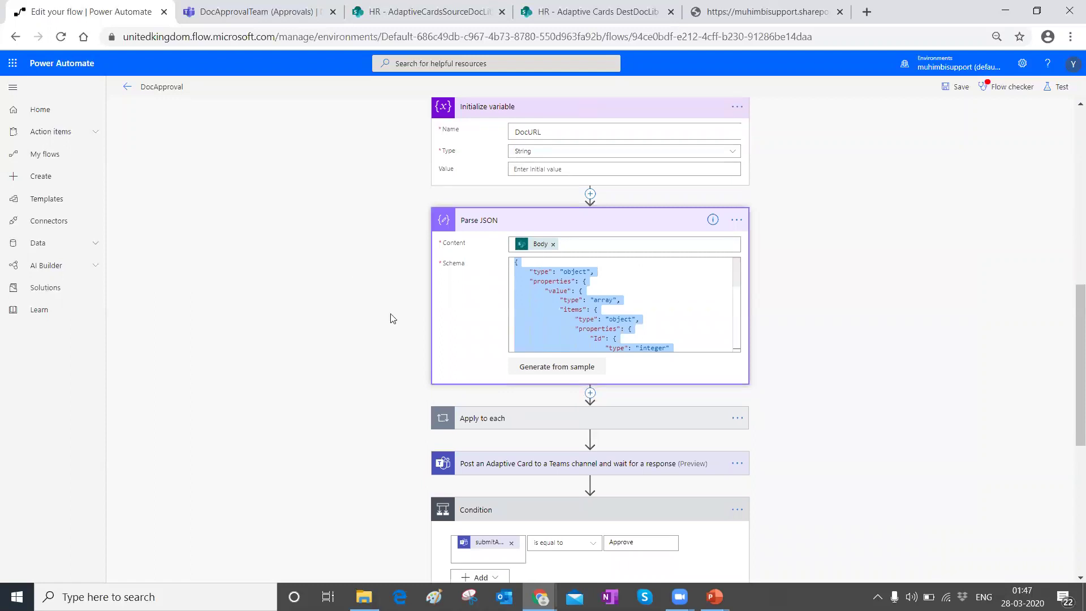
click(349, 357)
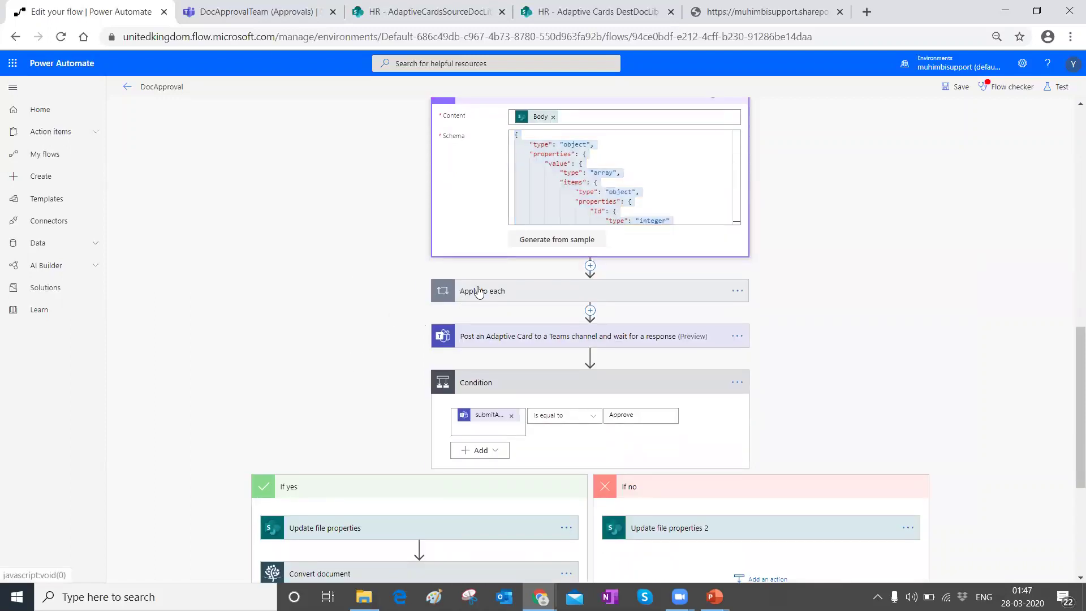
Step: Expand the Apply to each loop and its Set variable, and review the schema's required fields
click(476, 291)
click(487, 365)
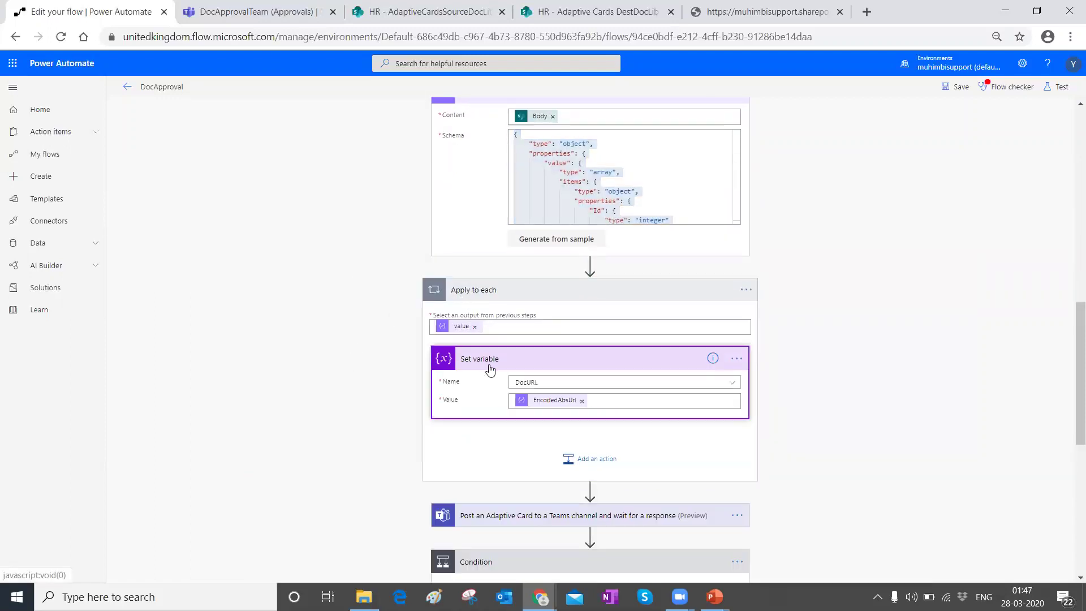
click(615, 210)
scroll(618, 183, down, 5)
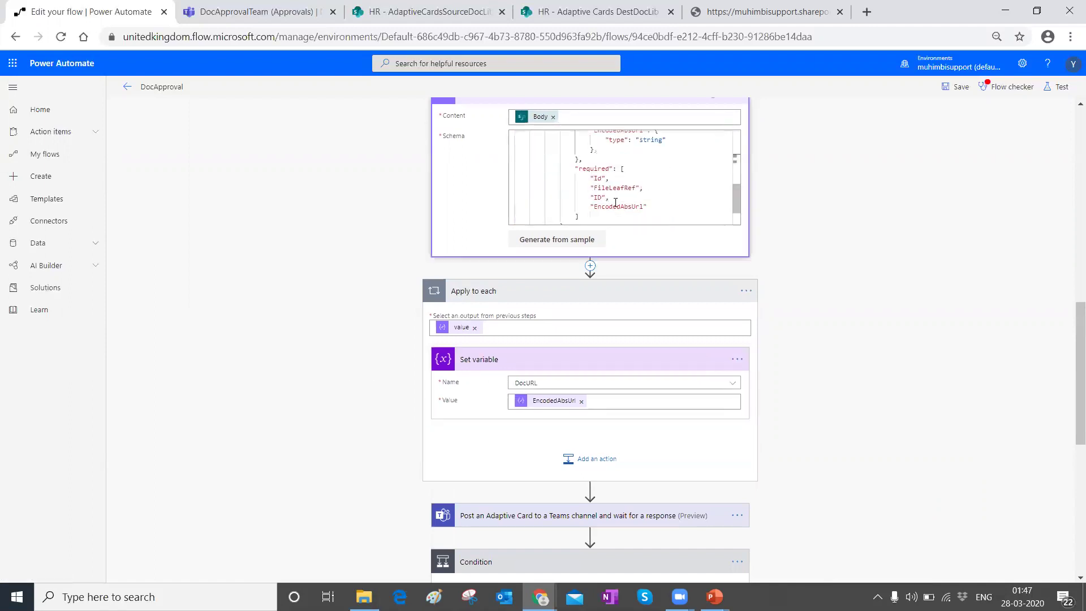
drag(591, 177, 649, 206)
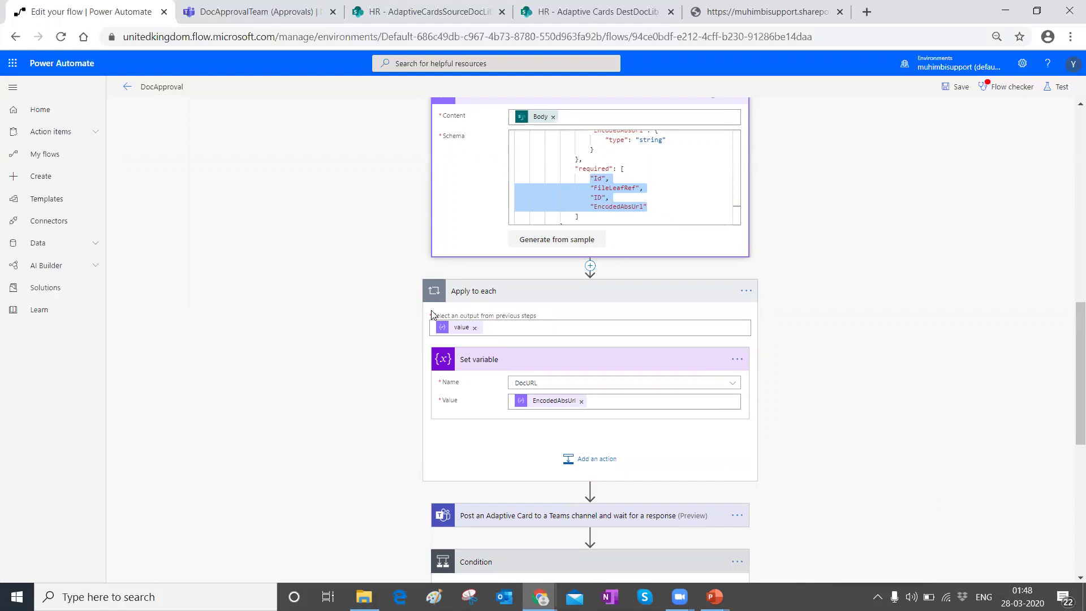
Step: Confirm DocURL is set to EncodedAbsUrl and expand the Teams card posting to DocApprovalTeam
click(504, 331)
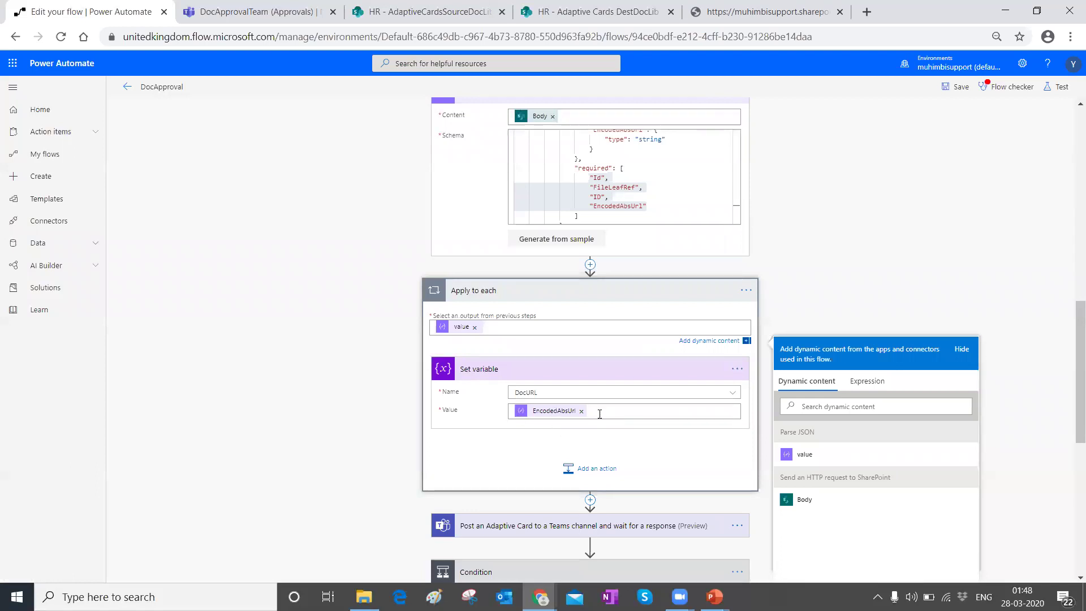
click(571, 411)
scroll(893, 354, down, 3)
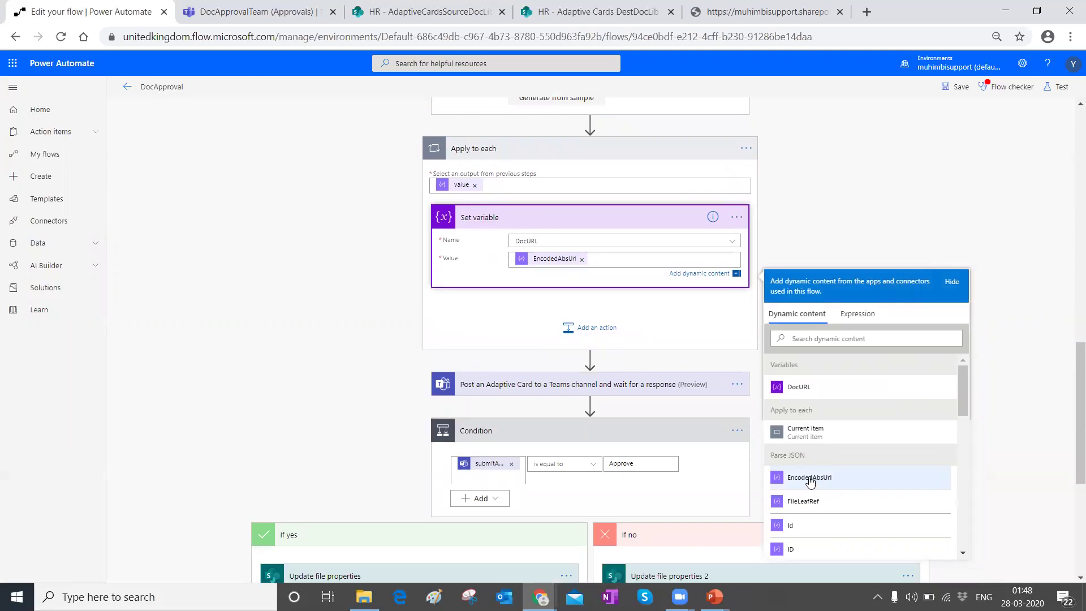
click(497, 369)
click(491, 373)
scroll(531, 279, down, 3)
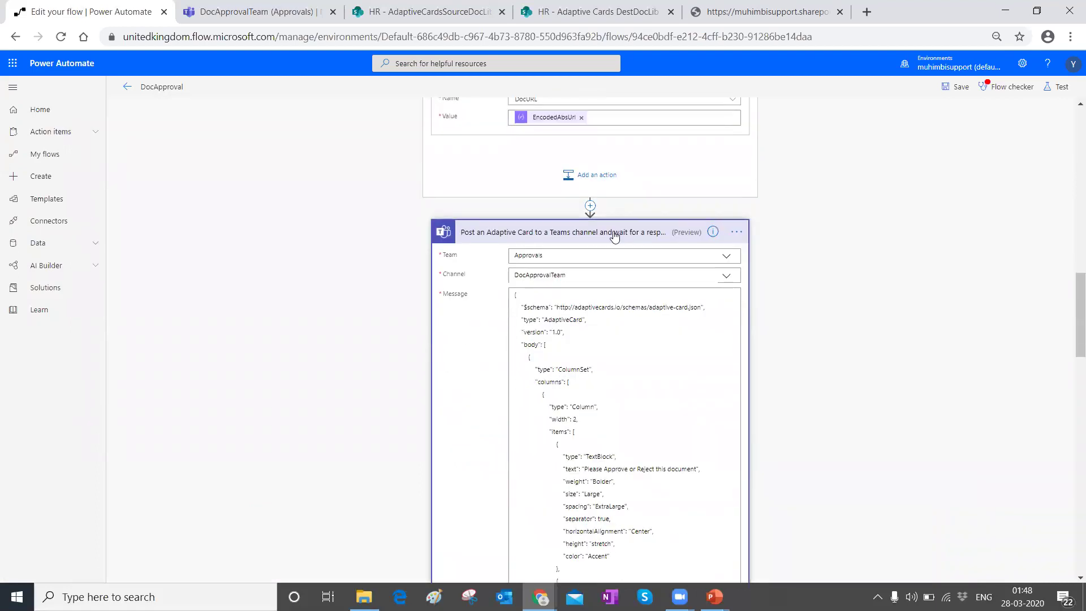
click(282, 5)
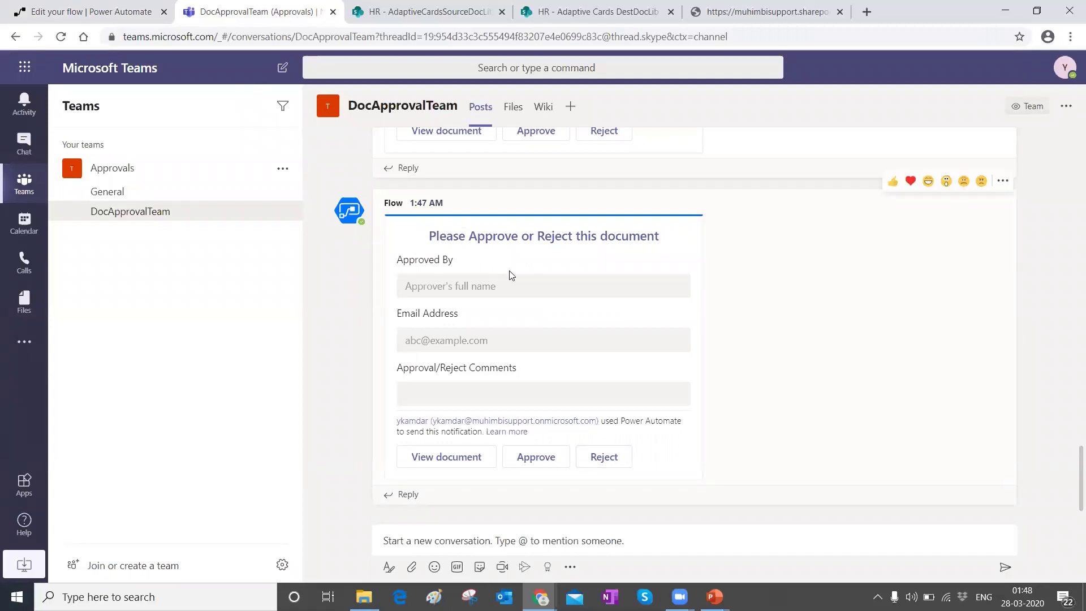
click(74, 17)
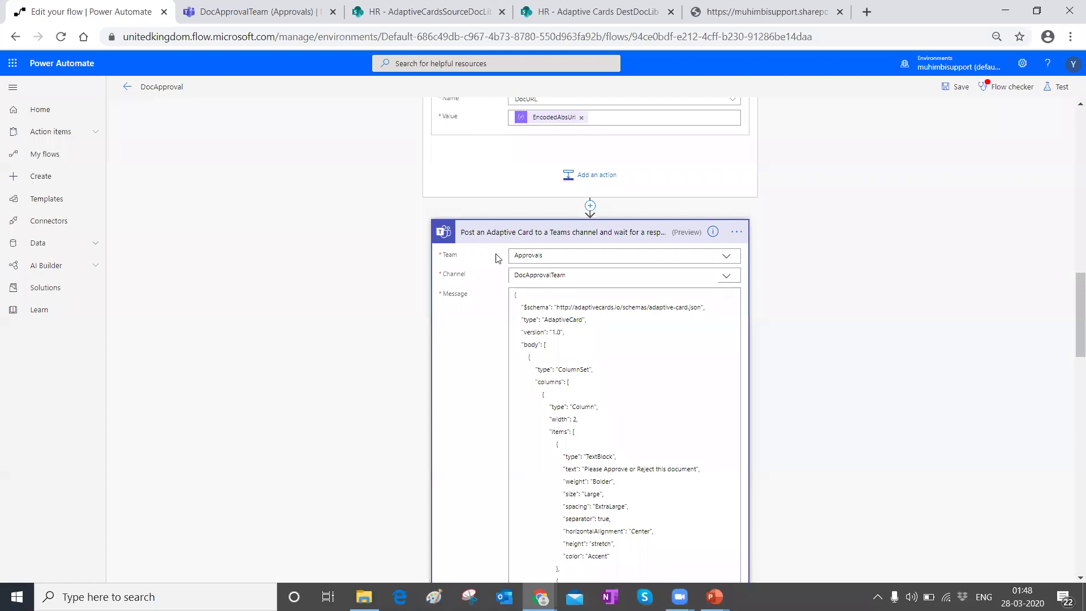
scroll(512, 227, up, 1)
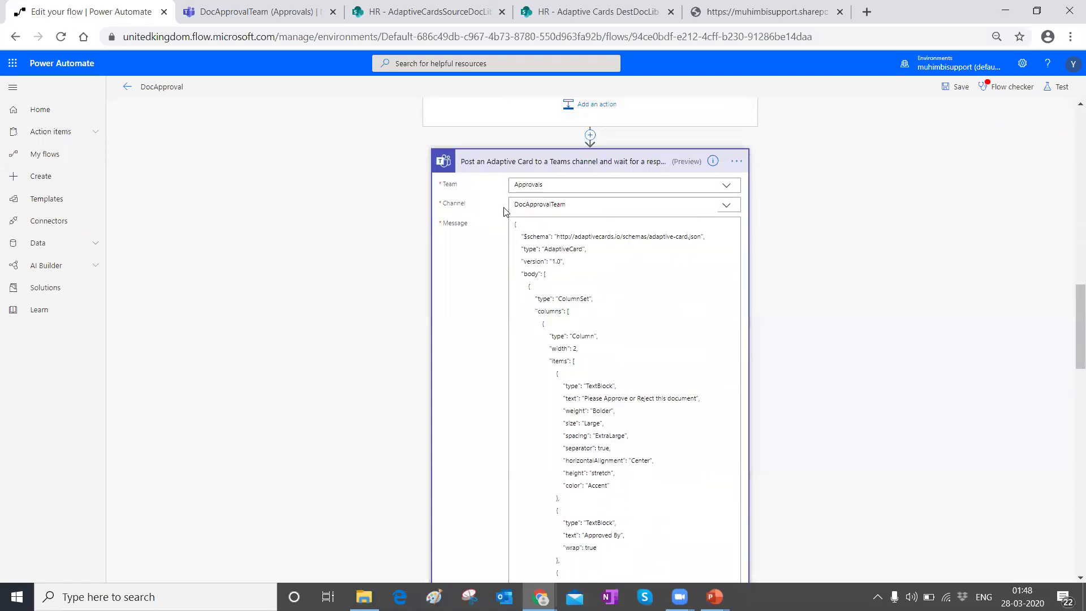
click(538, 186)
key(Escape)
click(521, 206)
click(703, 226)
mouse_move(540, 597)
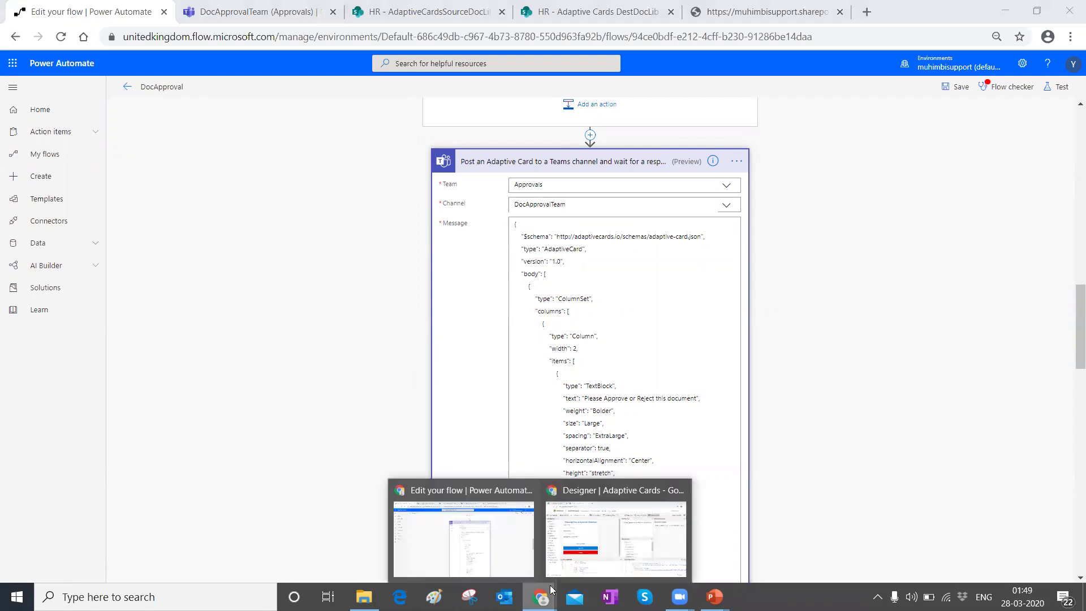
click(610, 539)
click(718, 107)
scroll(276, 492, up, 15)
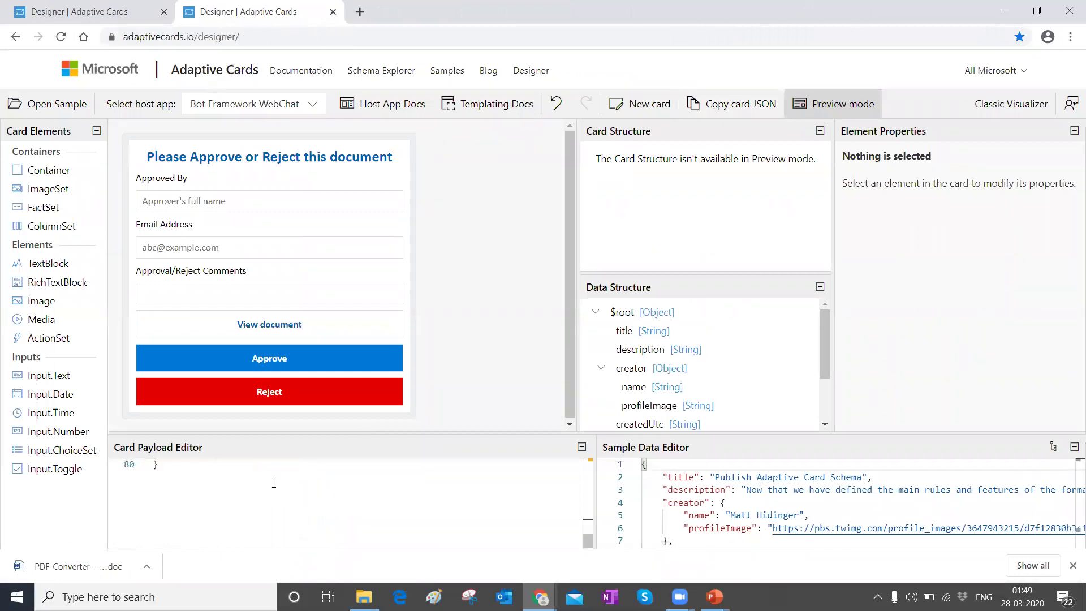
scroll(279, 504, up, 1)
click(541, 597)
click(464, 537)
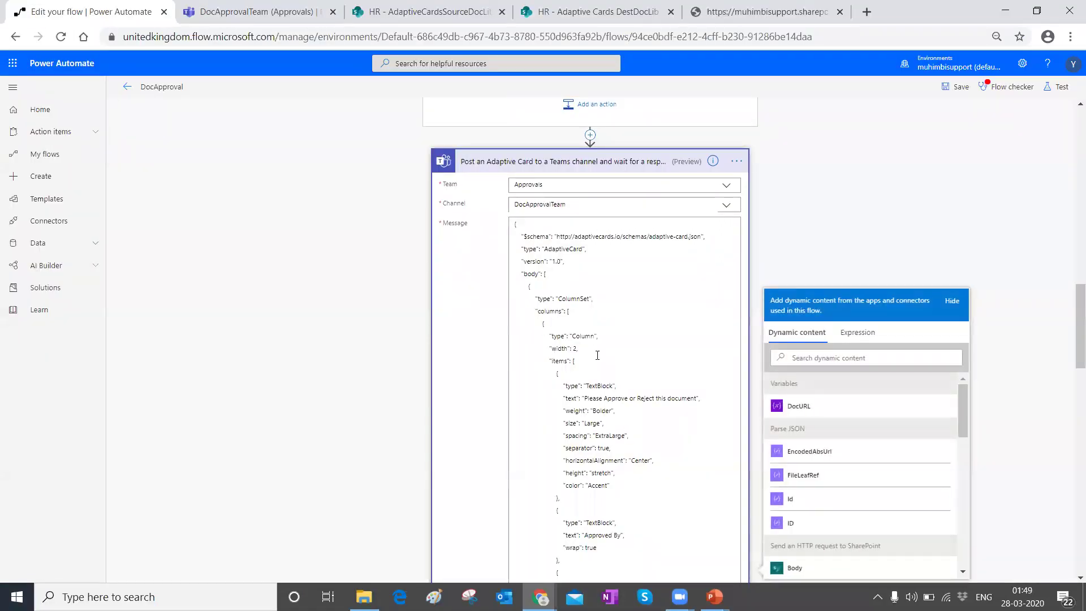
scroll(594, 320, down, 15)
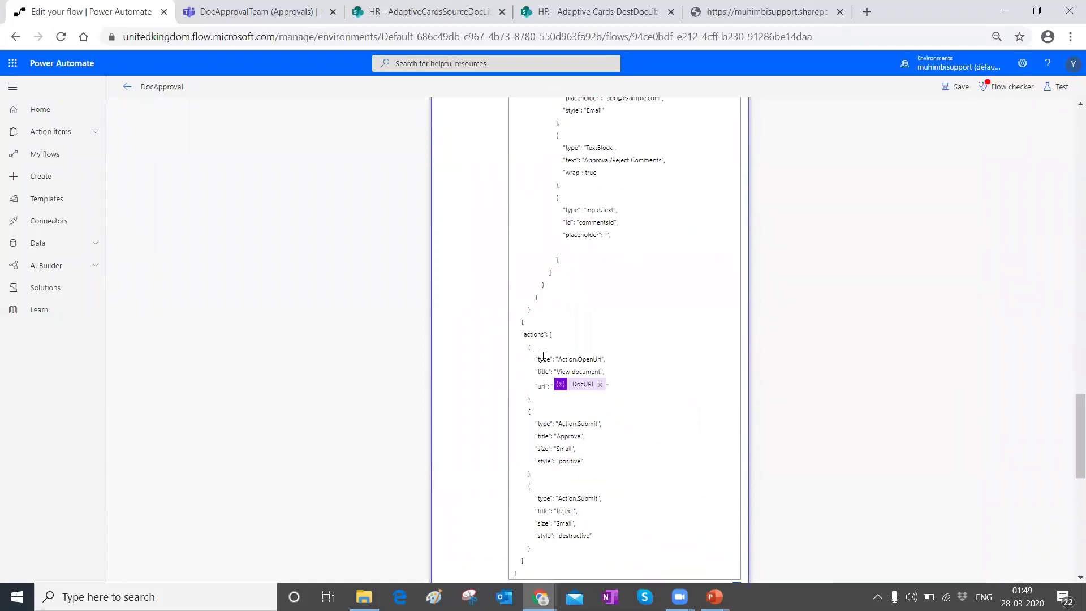
drag(557, 371, 601, 373)
click(615, 384)
drag(1076, 416, 1075, 327)
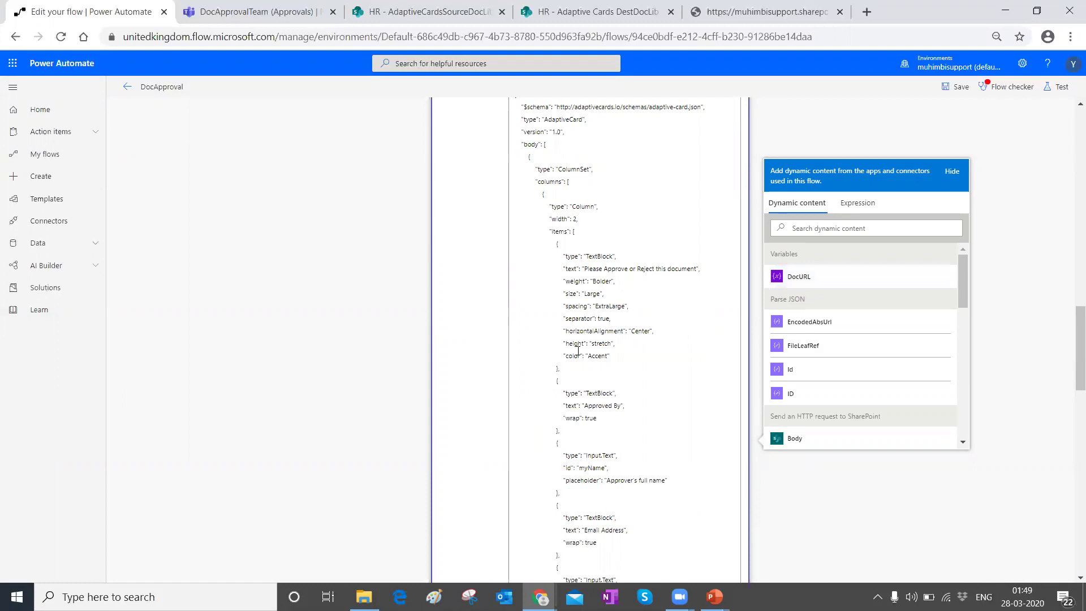
scroll(566, 282, up, 6)
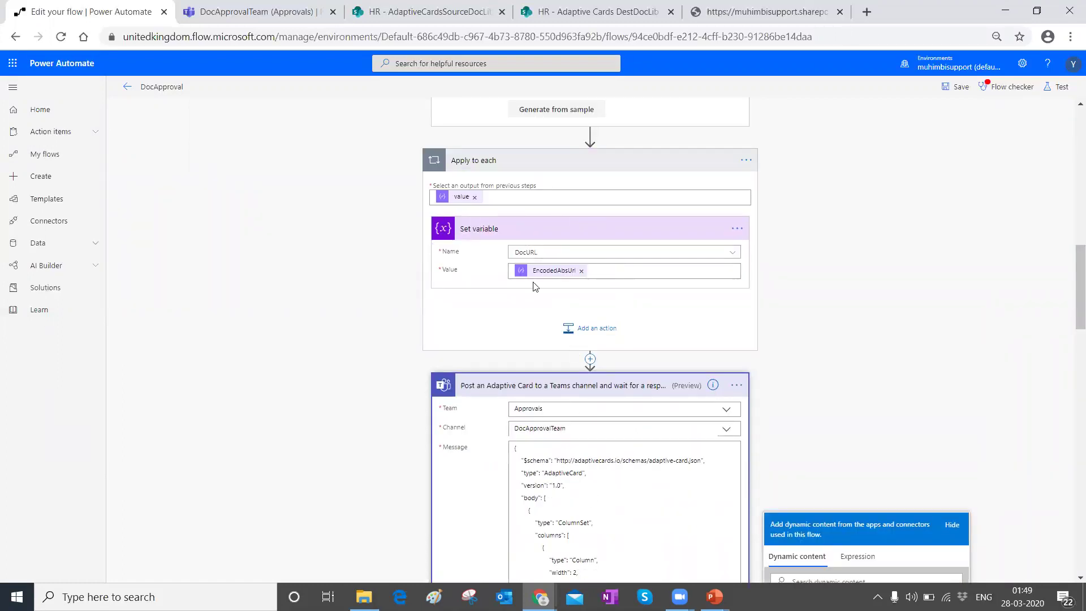
Step: Collapse the Teams Adaptive Card step and briefly compare it with the card in Adaptive Cards Designer
scroll(509, 340, down, 15)
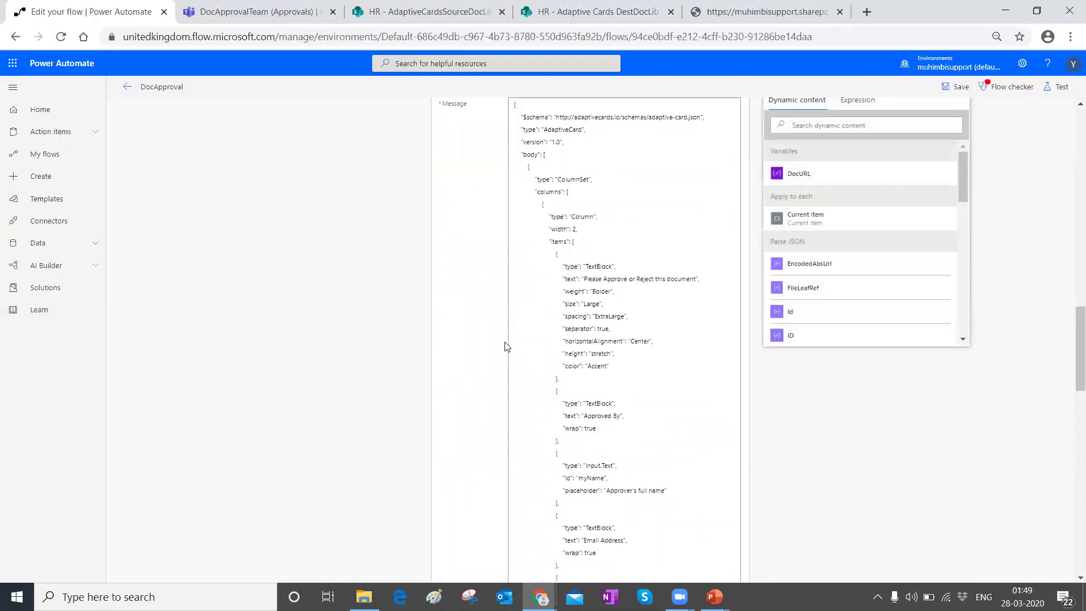
scroll(511, 335, up, 15)
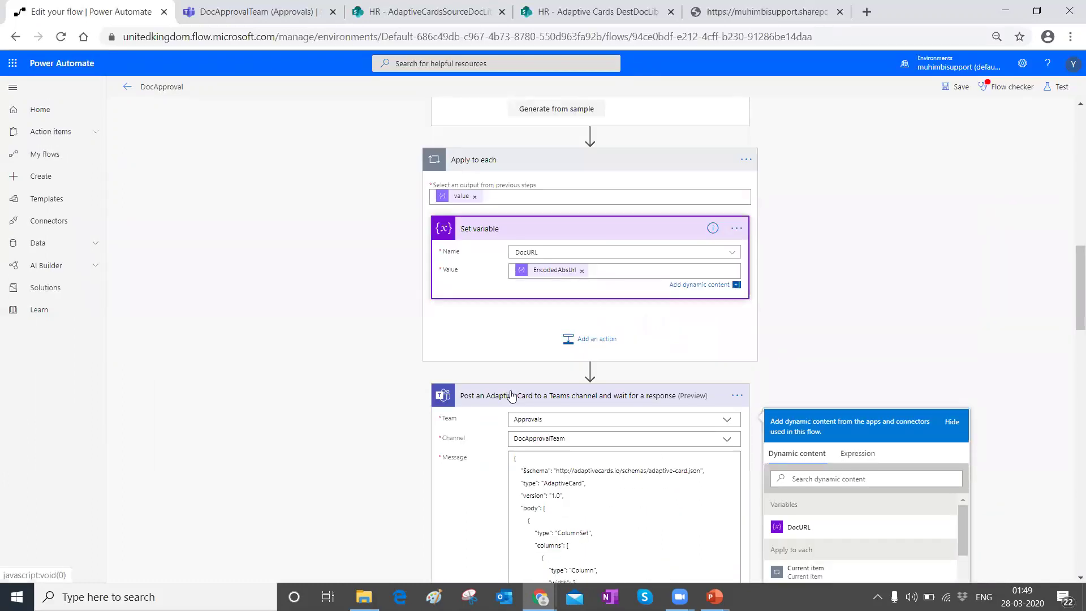
click(481, 385)
scroll(481, 390, down, 2)
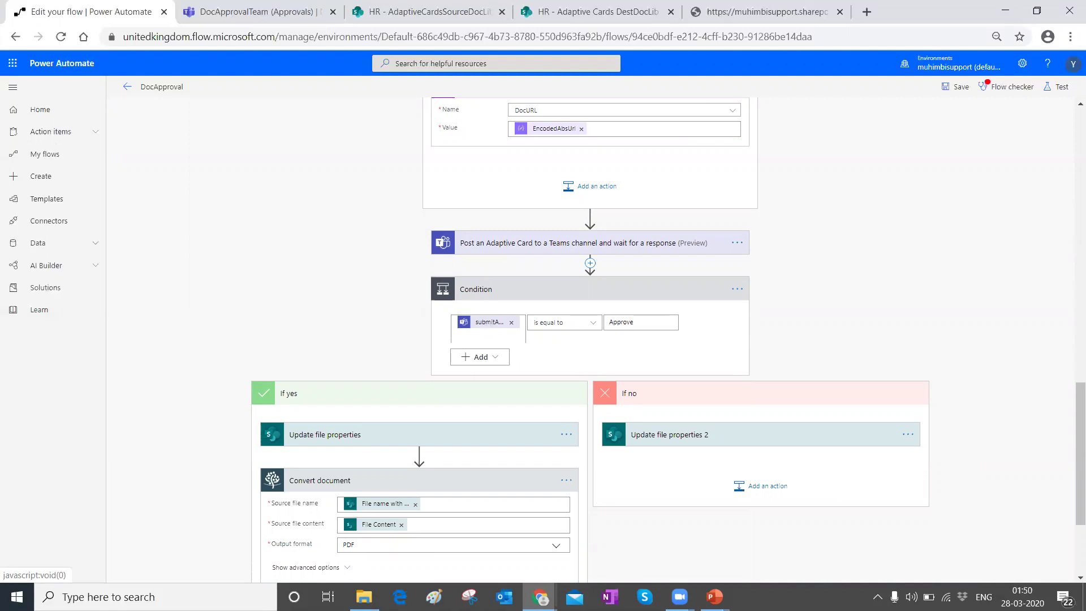
mouse_move(540, 597)
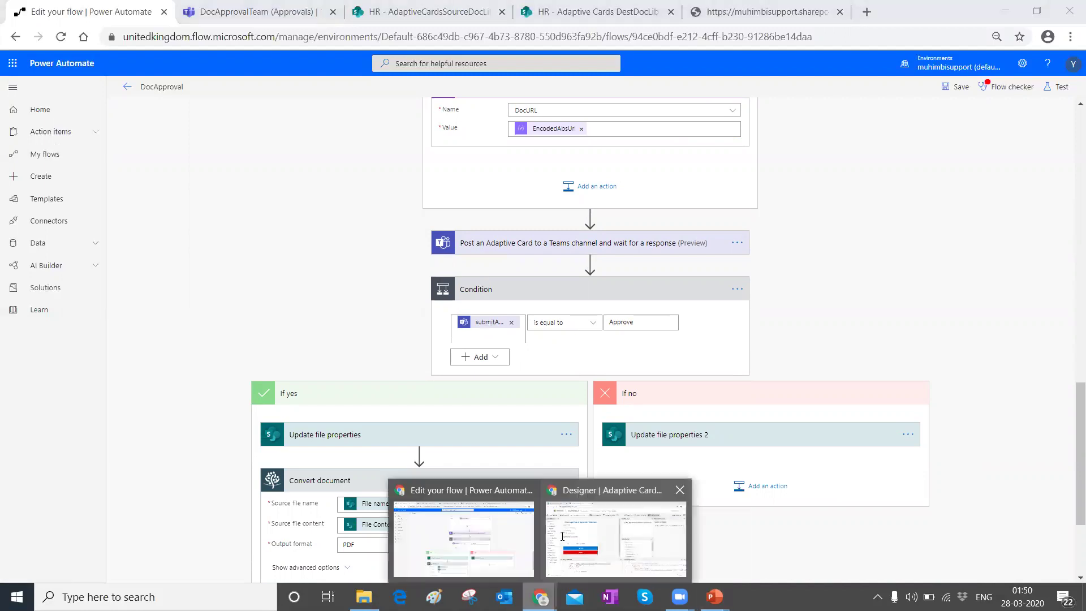
click(565, 535)
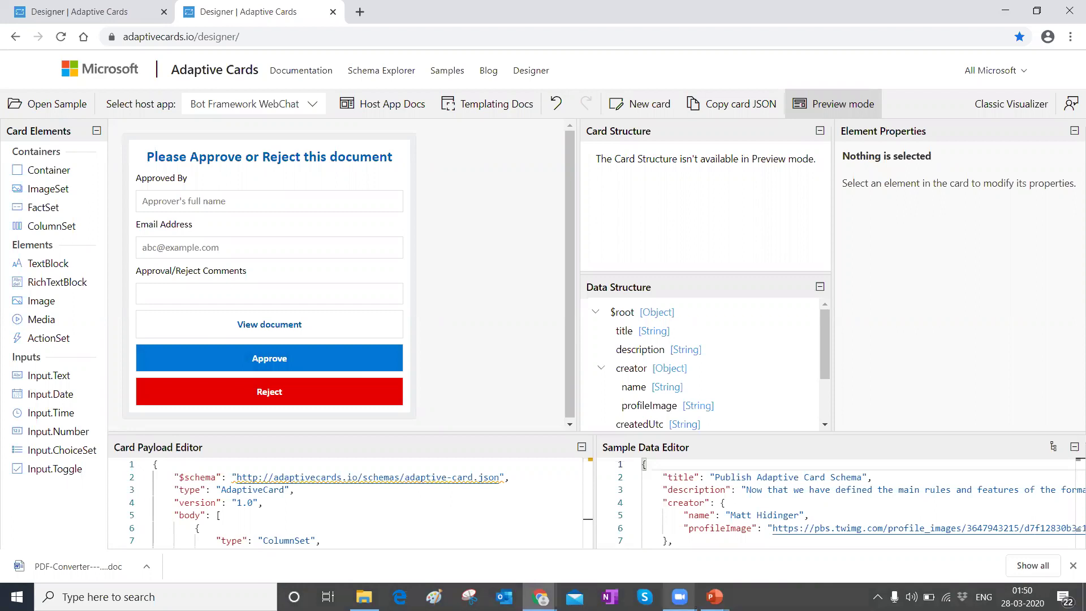
mouse_move(540, 597)
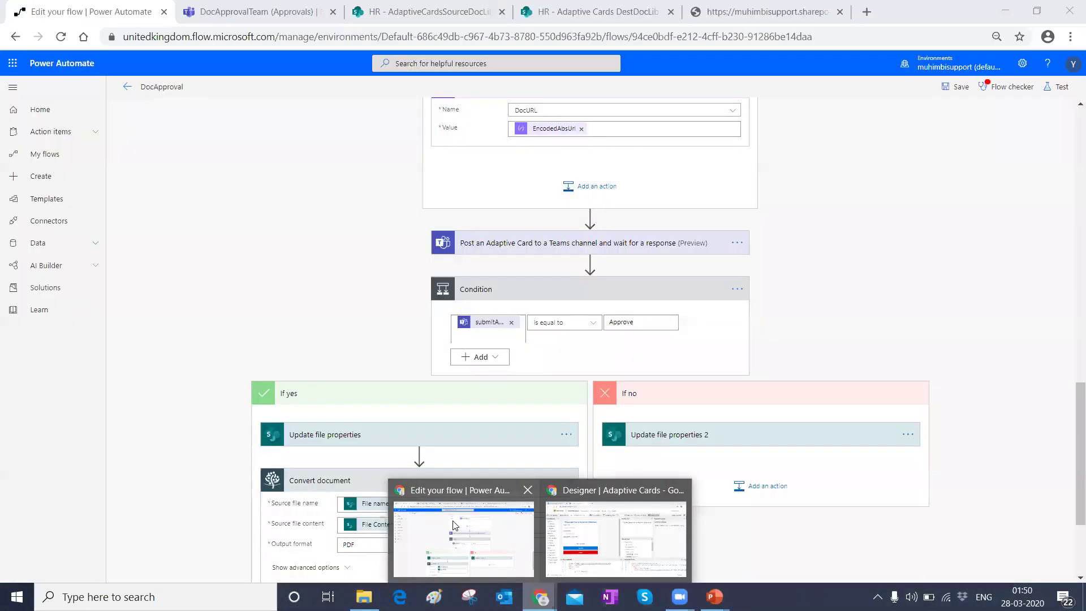
click(465, 532)
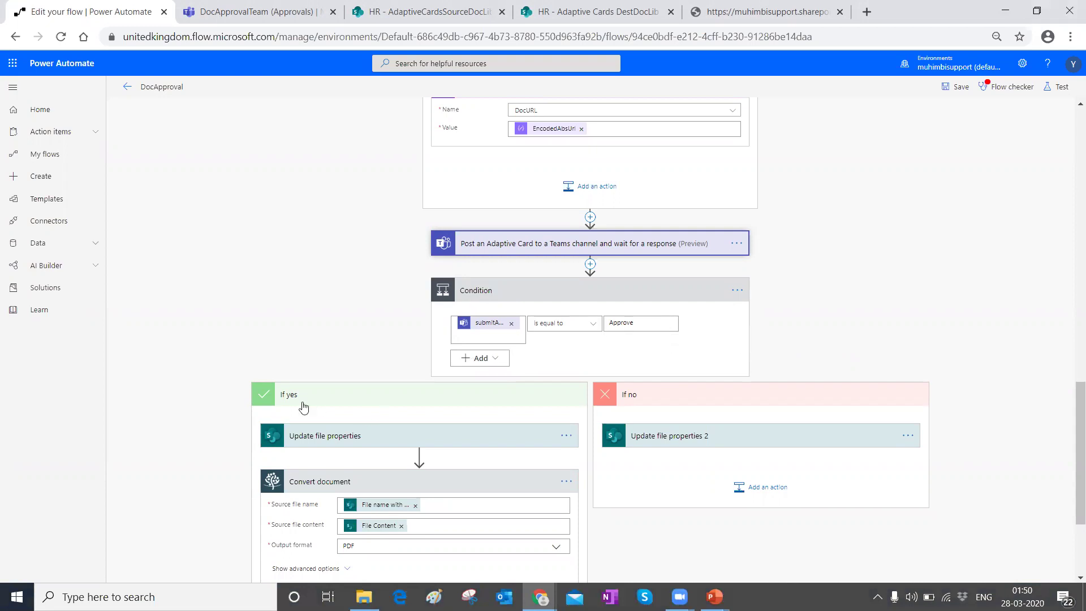
Step: Expand Update file properties and inspect its Id and Approved by dynamic values
scroll(313, 295, down, 3)
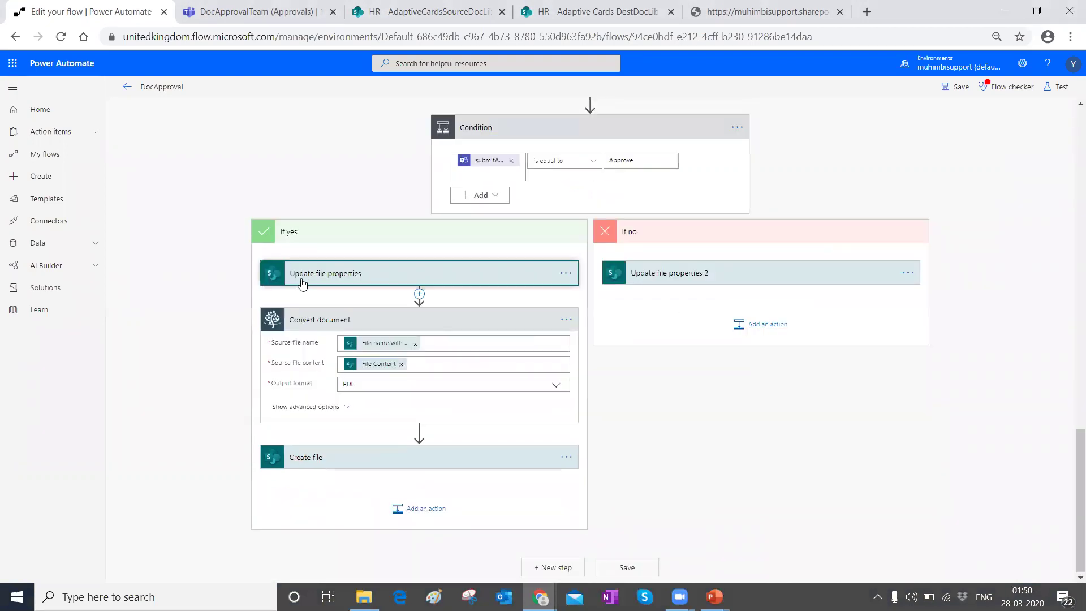
click(303, 281)
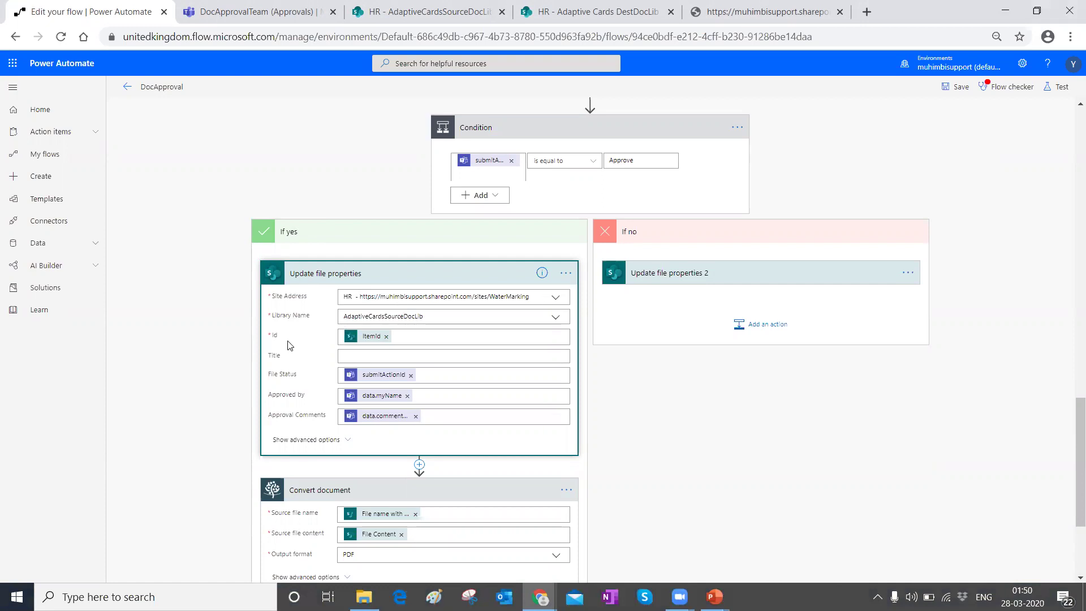
click(371, 337)
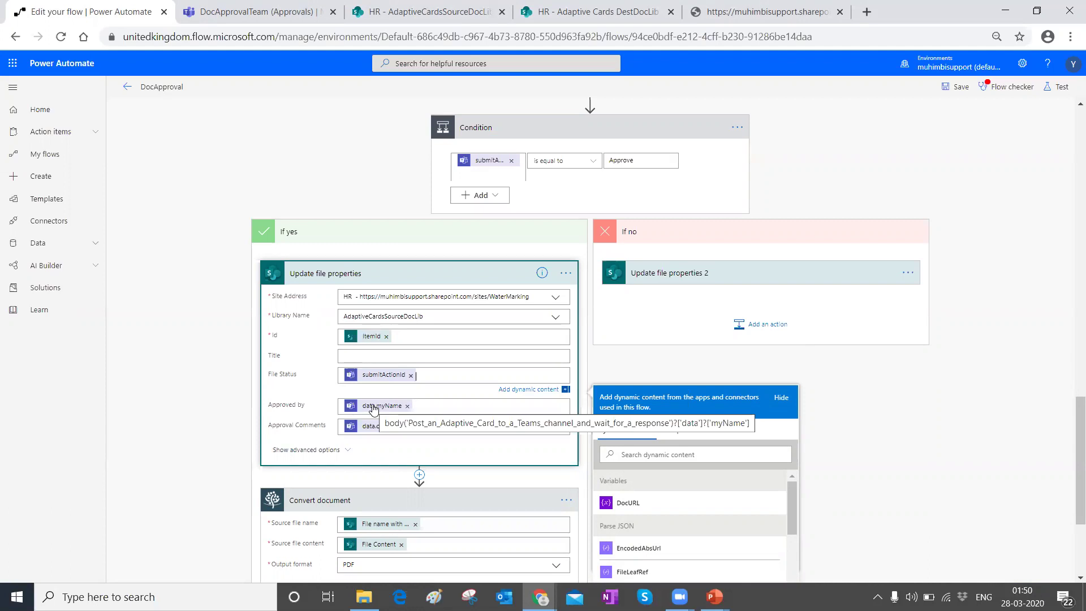
click(347, 408)
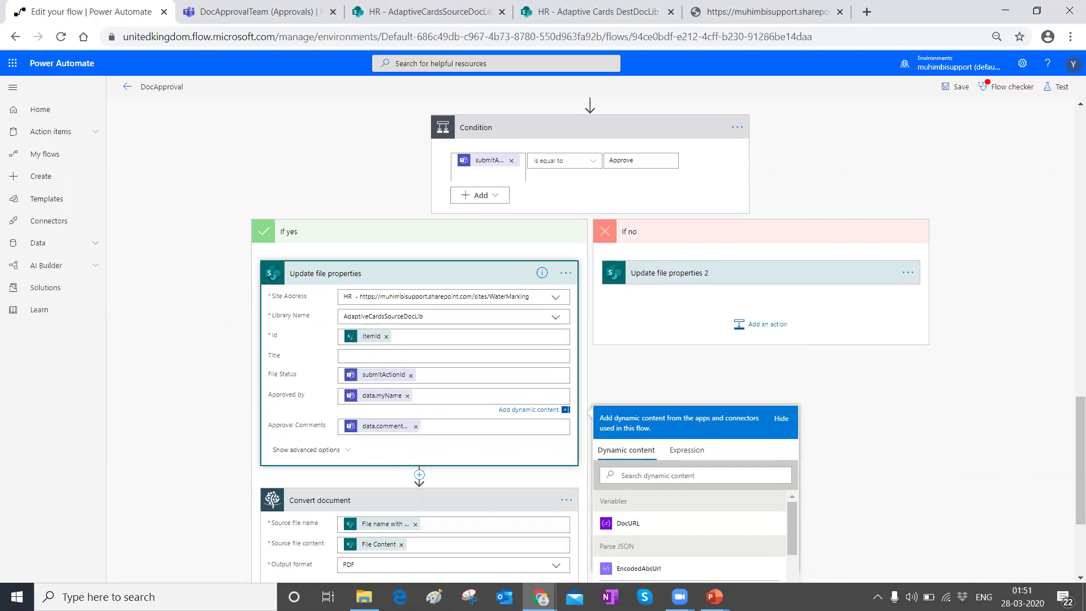
mouse_move(541, 597)
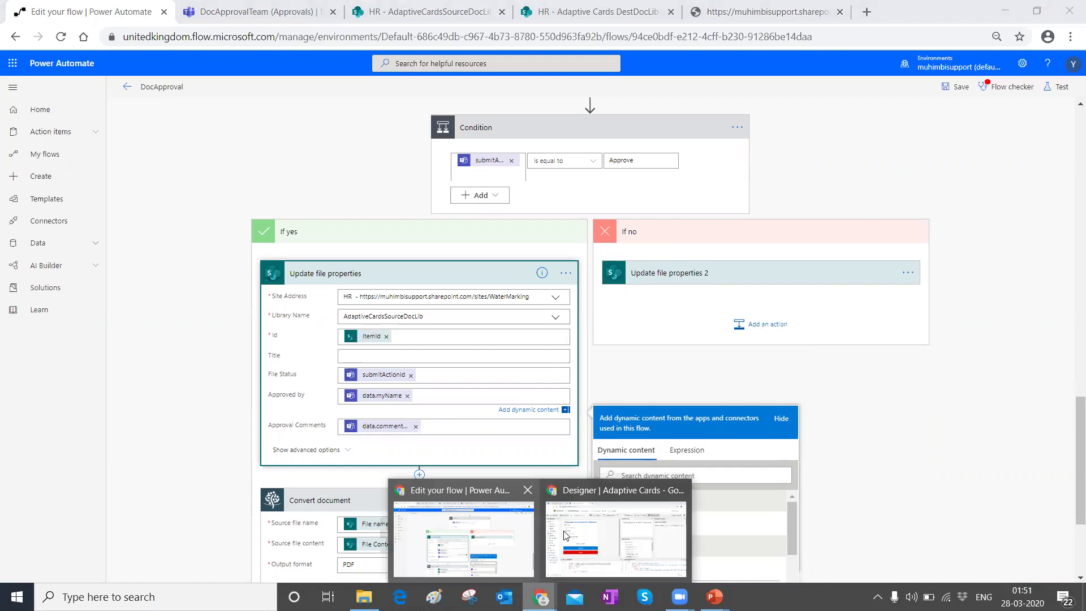
click(619, 532)
Step: Enlarge the card payload editor and locate the Approved By input's id myName on line 31
click(186, 199)
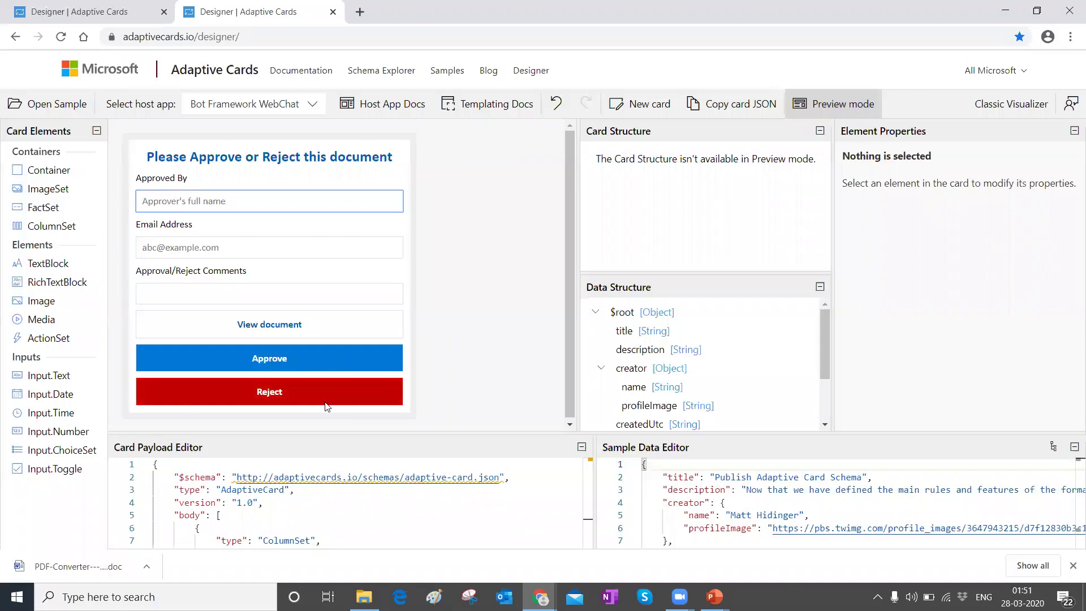
scroll(367, 482, down, 2)
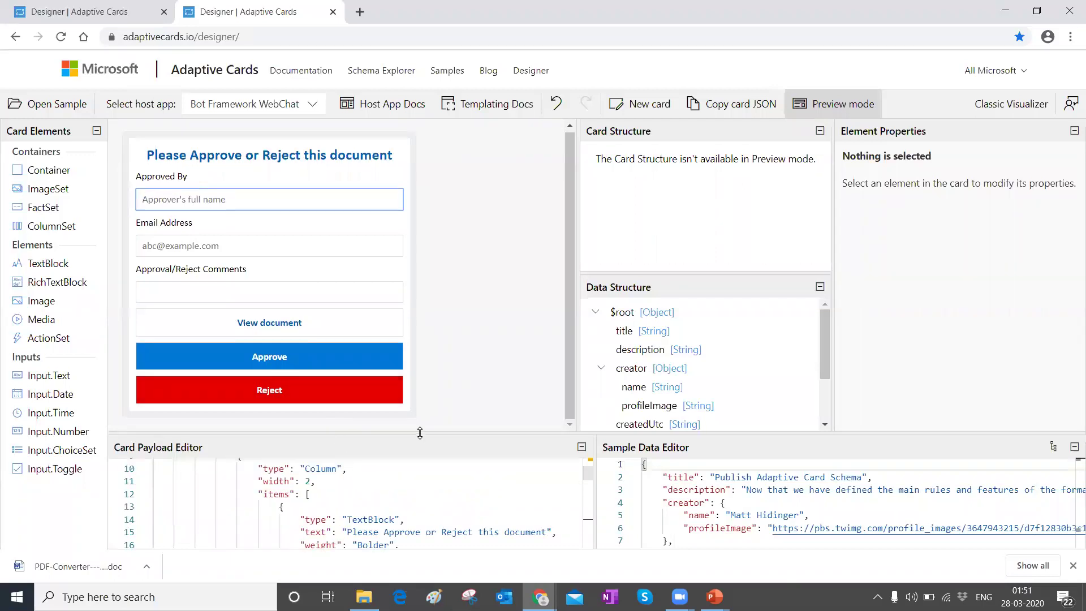
drag(420, 434, 420, 221)
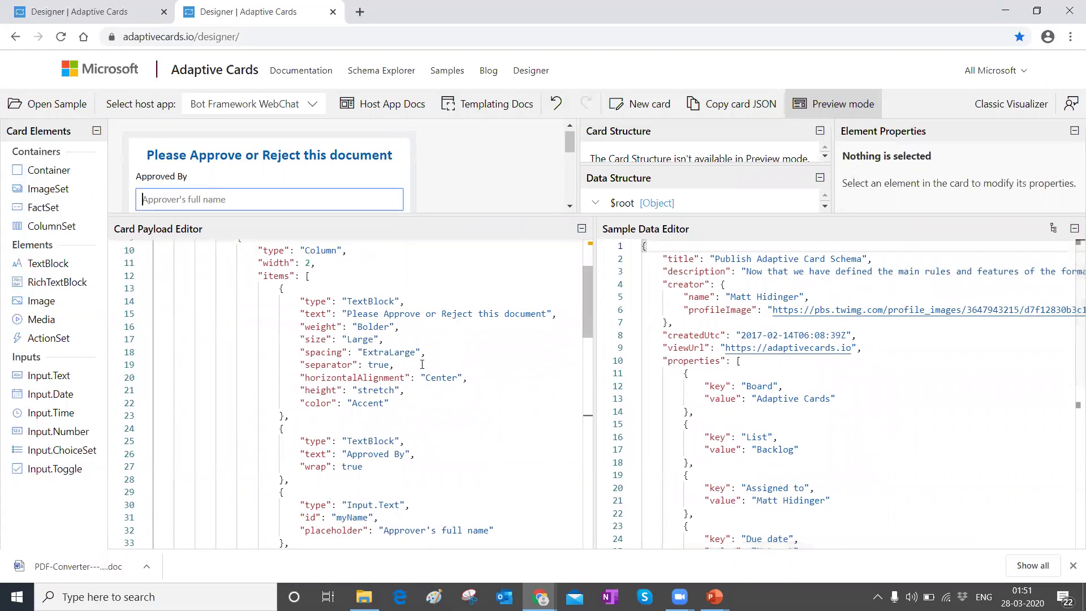
scroll(422, 364, down, 2)
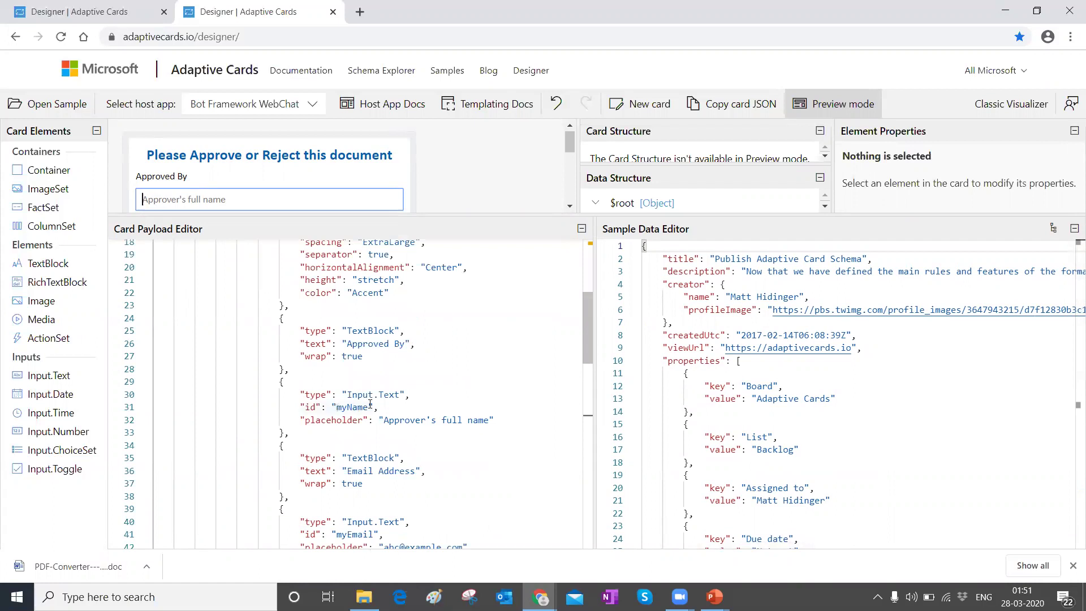
double_click(351, 407)
click(540, 597)
click(442, 540)
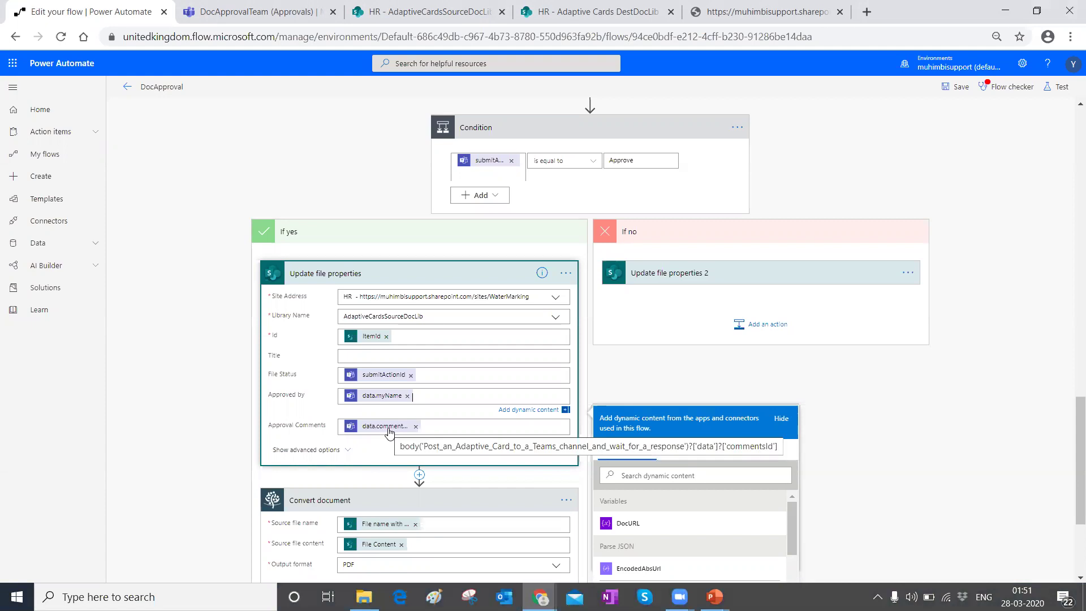
Step: Inspect Approval Comments and re-expand the Teams card step to review its card JSON
click(442, 424)
scroll(1043, 524, down, 3)
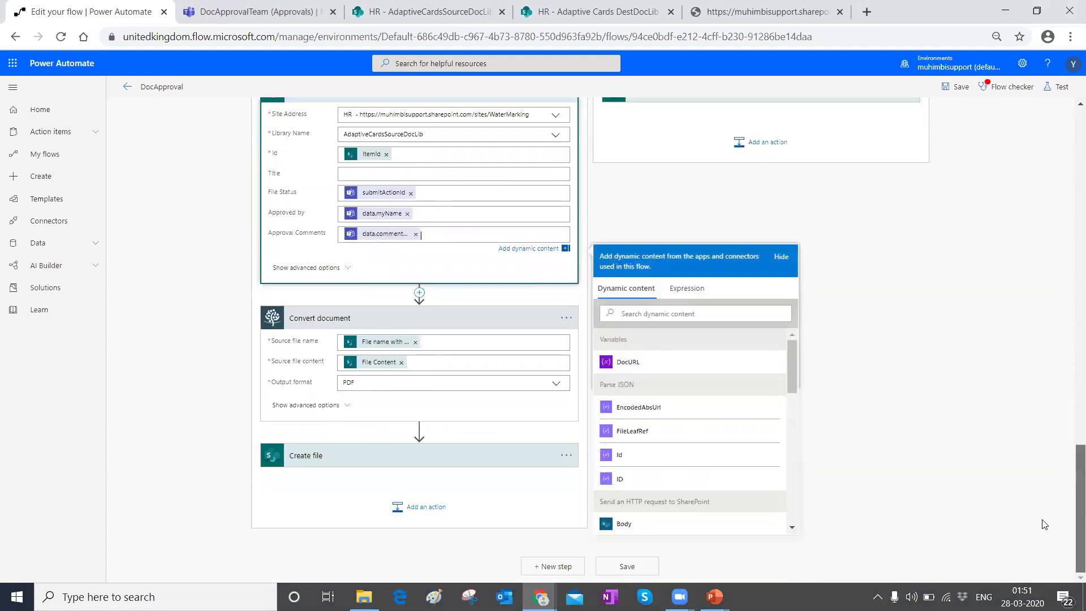
scroll(697, 423, down, 5)
scroll(695, 427, up, 5)
scroll(542, 295, up, 7)
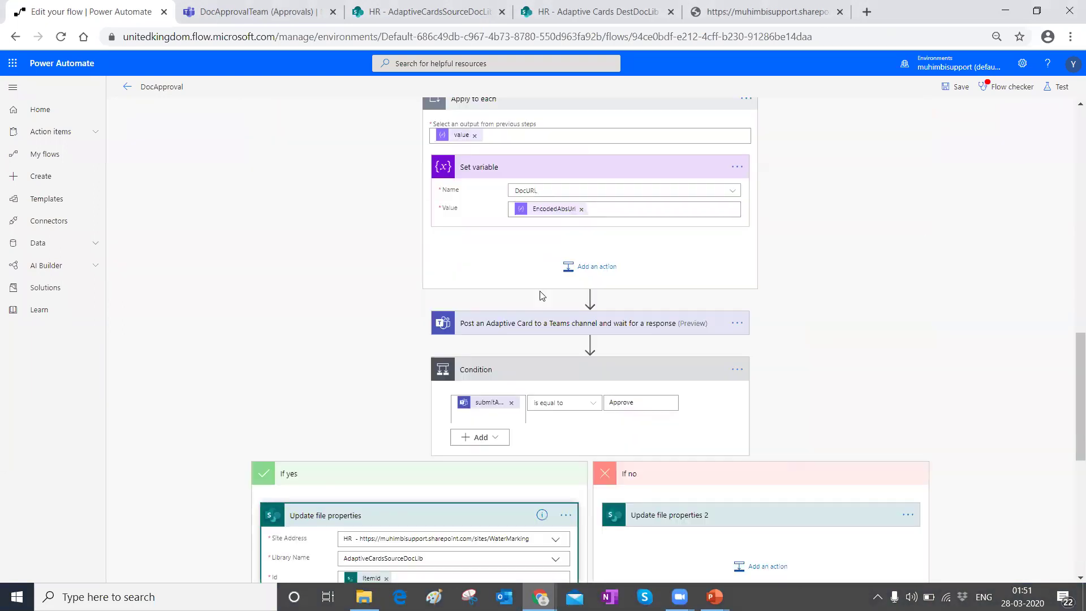
click(502, 324)
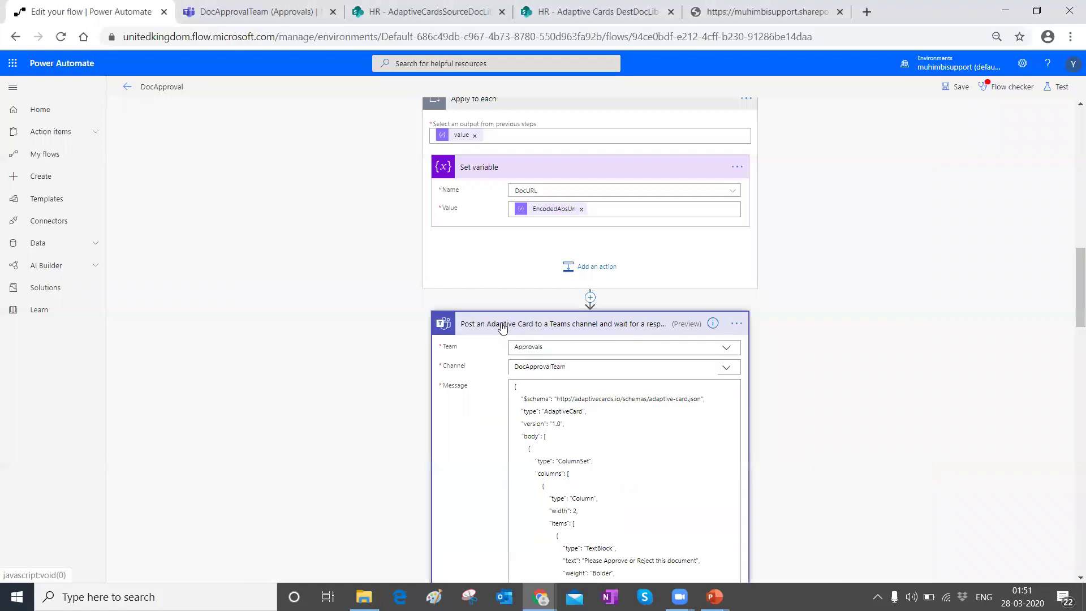
scroll(583, 350, down, 6)
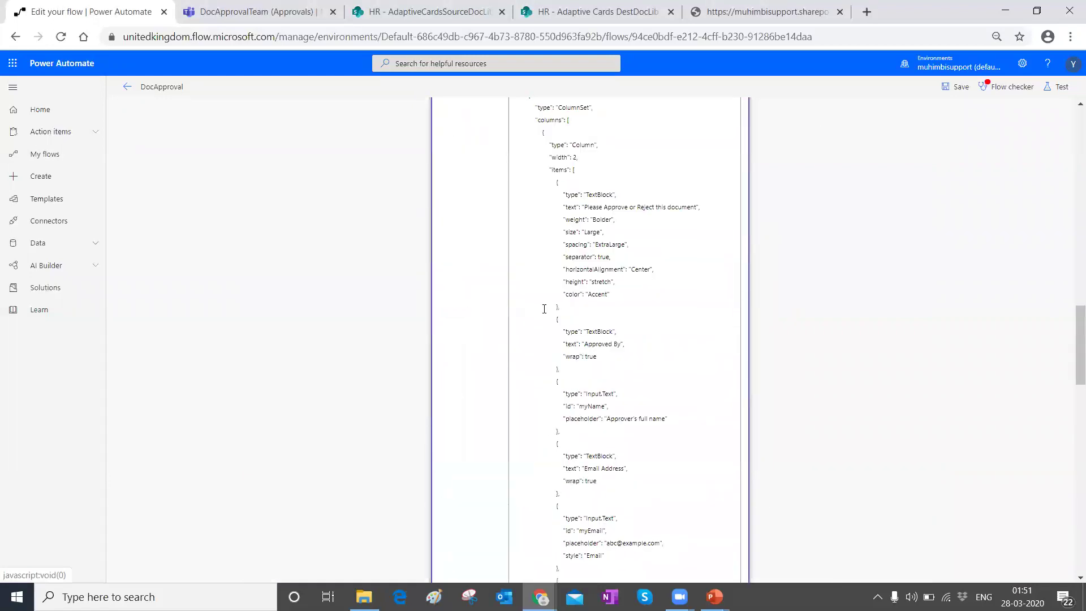
scroll(545, 309, up, 6)
scroll(560, 317, down, 6)
scroll(582, 244, down, 12)
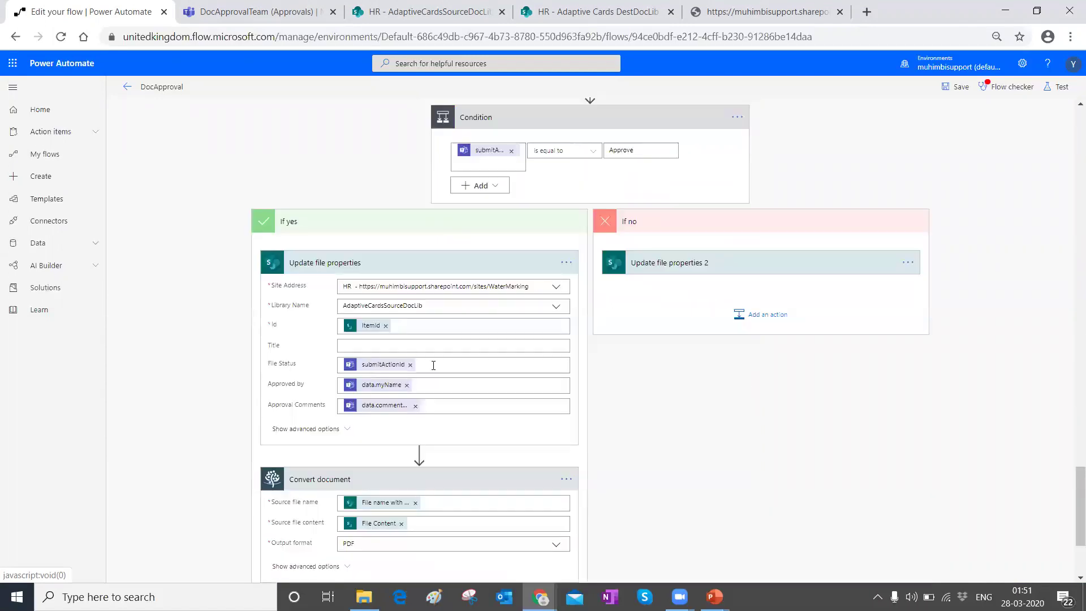
Step: Recheck the File Status and Approval Comments values in Update file properties
click(433, 365)
click(442, 400)
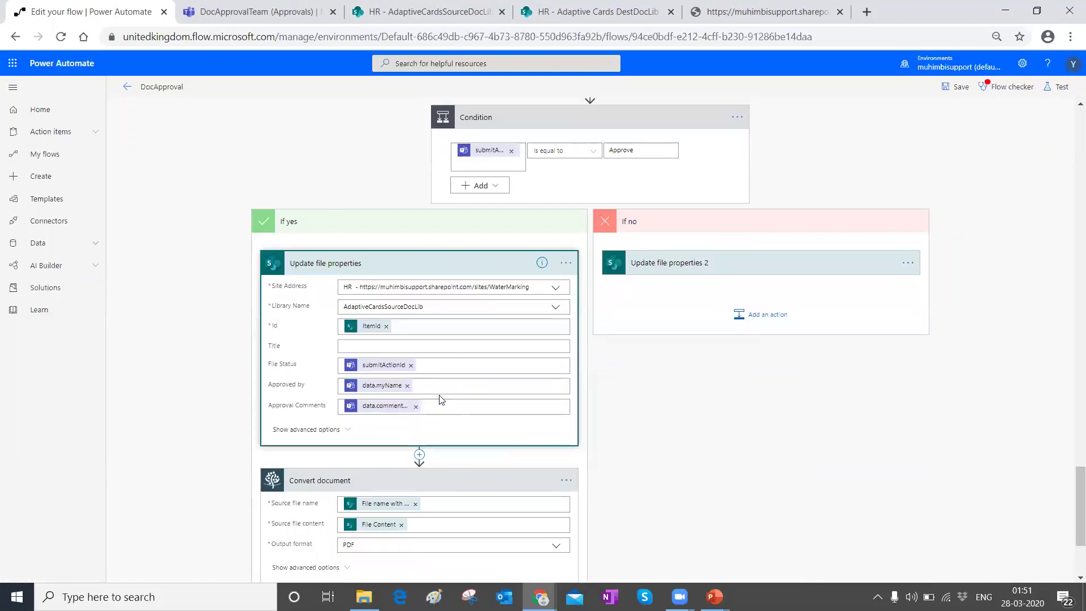
click(437, 364)
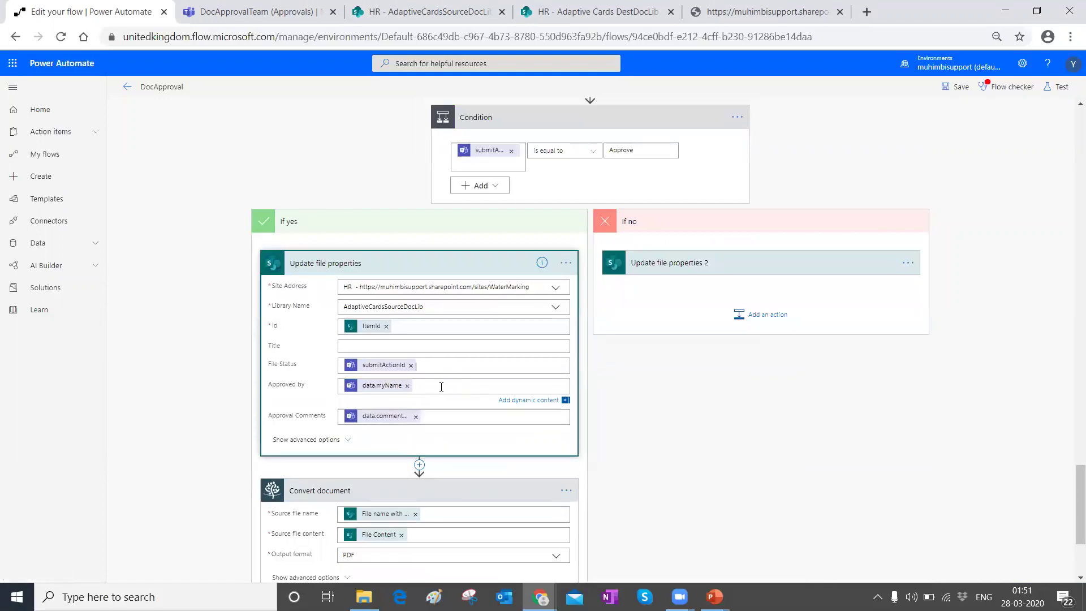
click(436, 416)
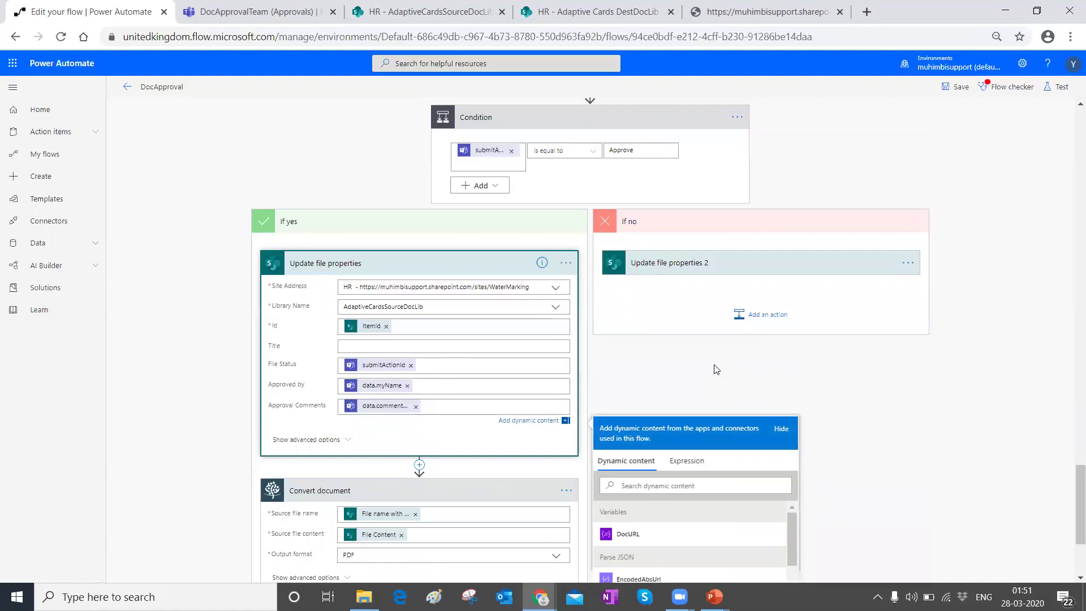
Step: Scroll past the Condition and edit the Convert document step's Source file name
scroll(717, 369, down, 3)
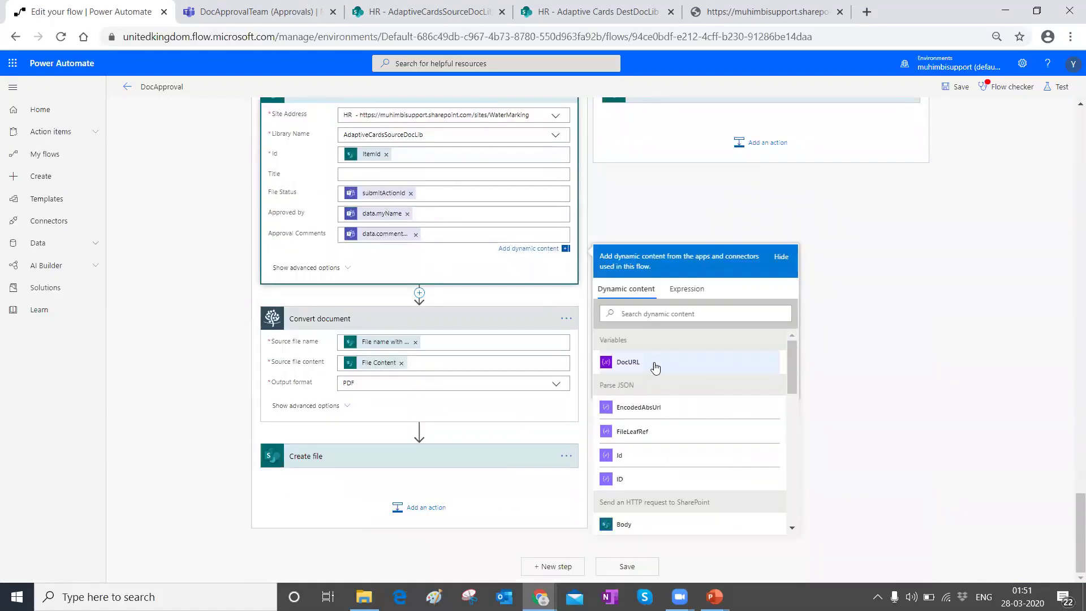
scroll(656, 368, down, 5)
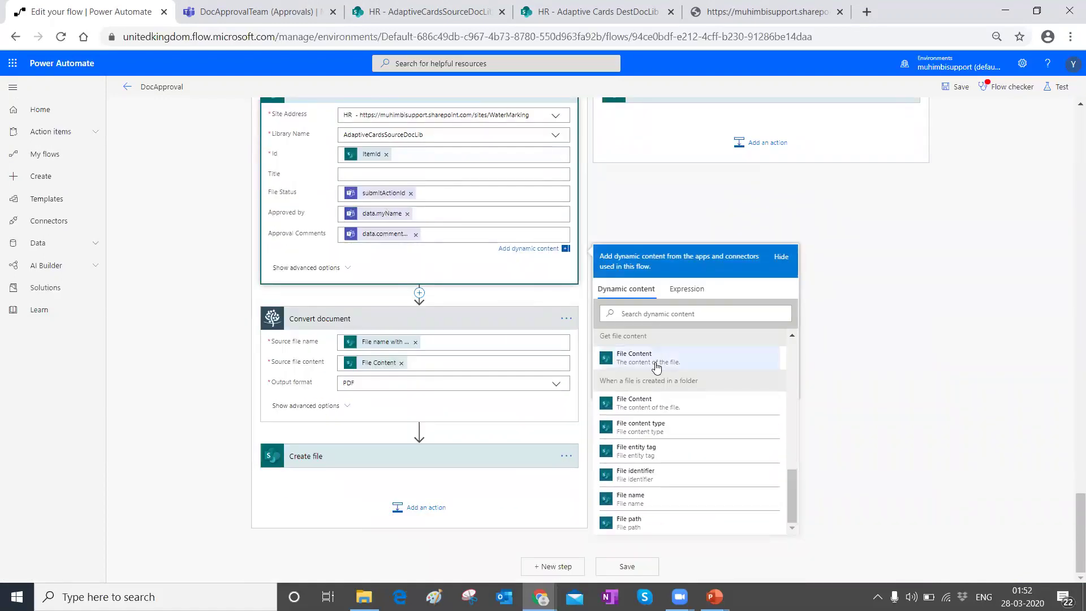
scroll(656, 367, up, 4)
scroll(537, 111, up, 7)
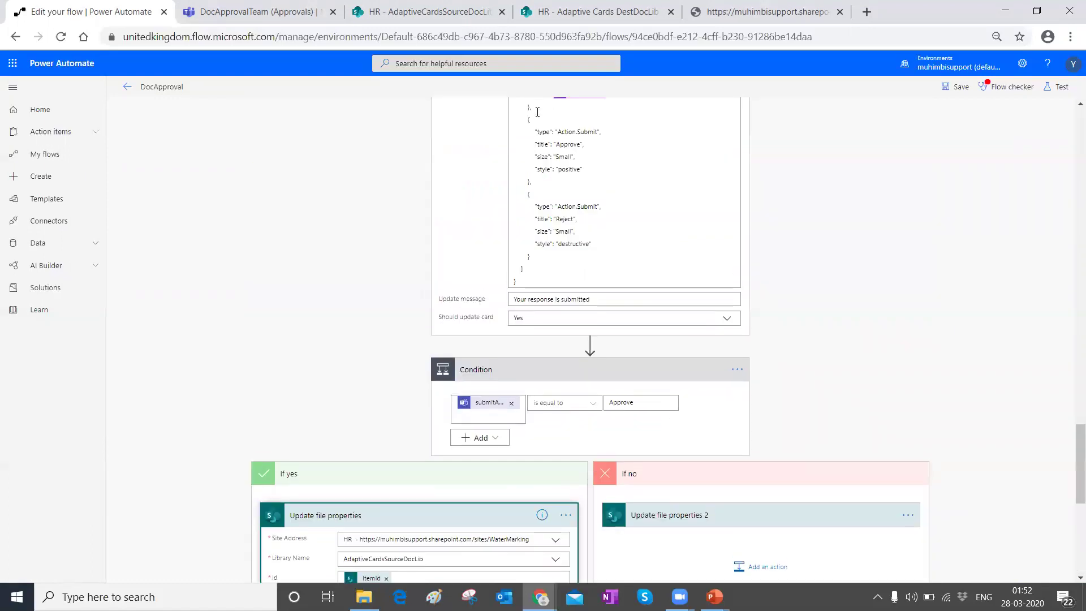
scroll(516, 271, up, 15)
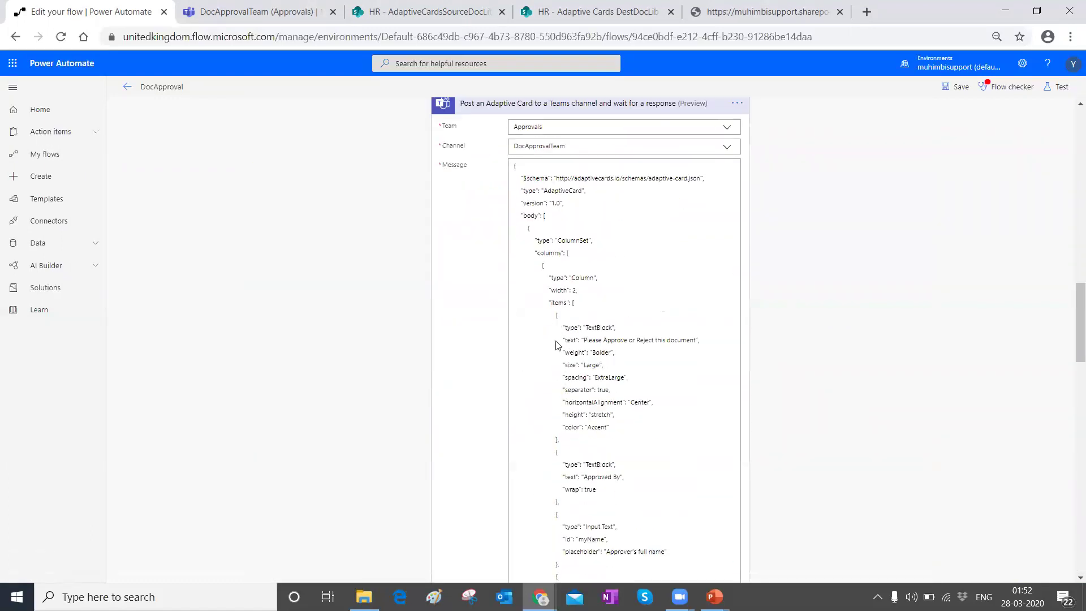
scroll(481, 376, down, 15)
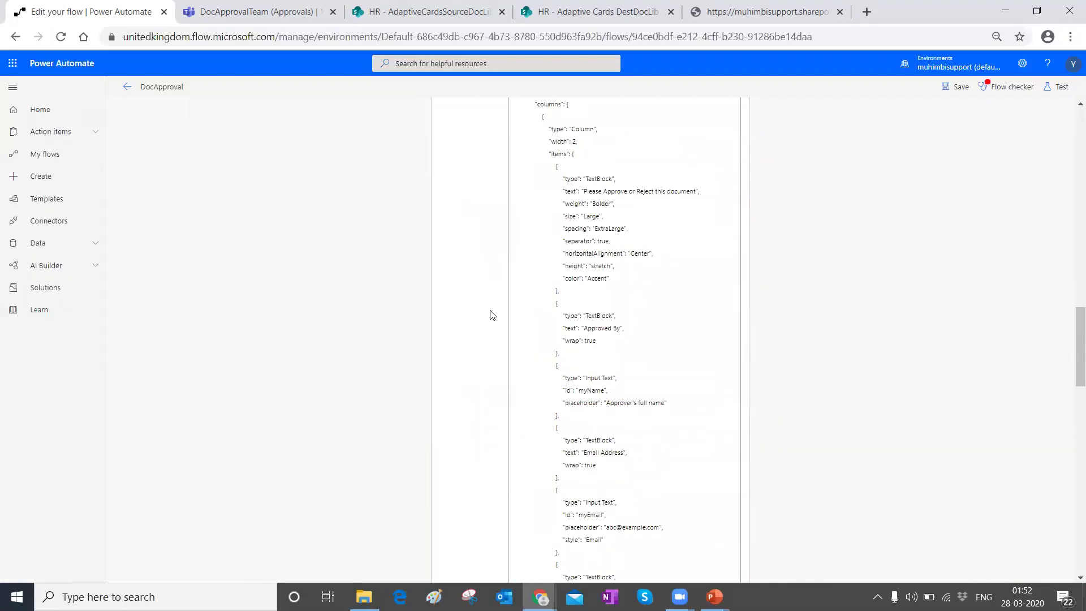
scroll(498, 315, down, 5)
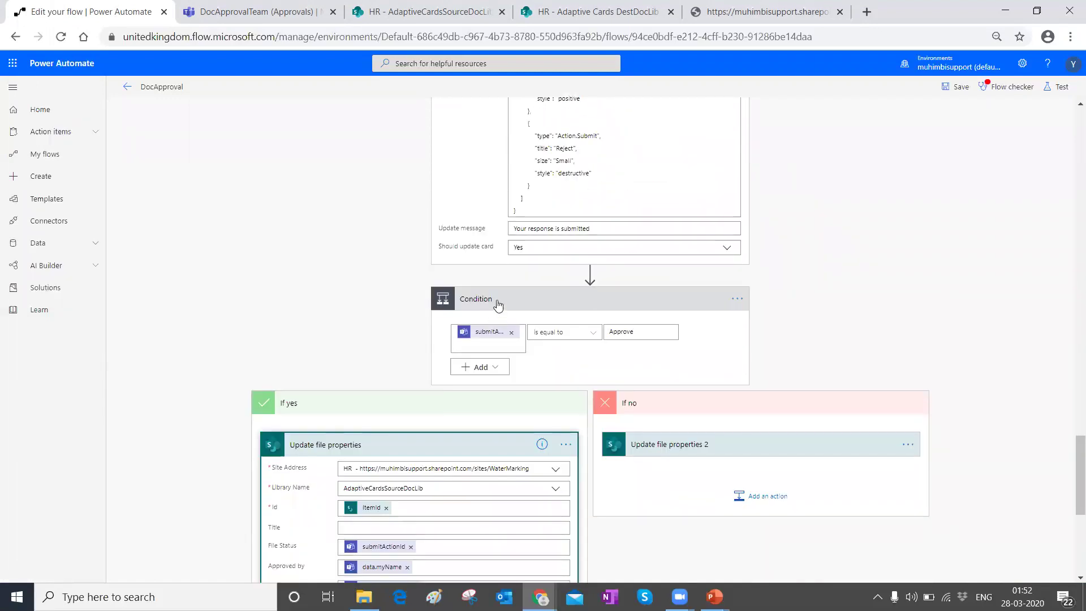
scroll(507, 324, down, 4)
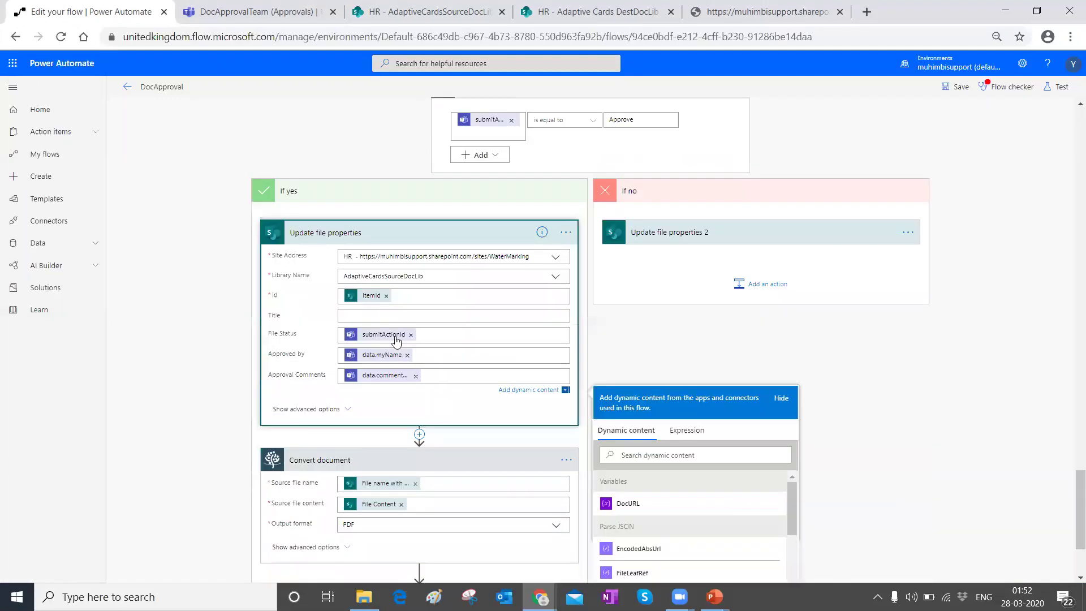
scroll(425, 356, down, 3)
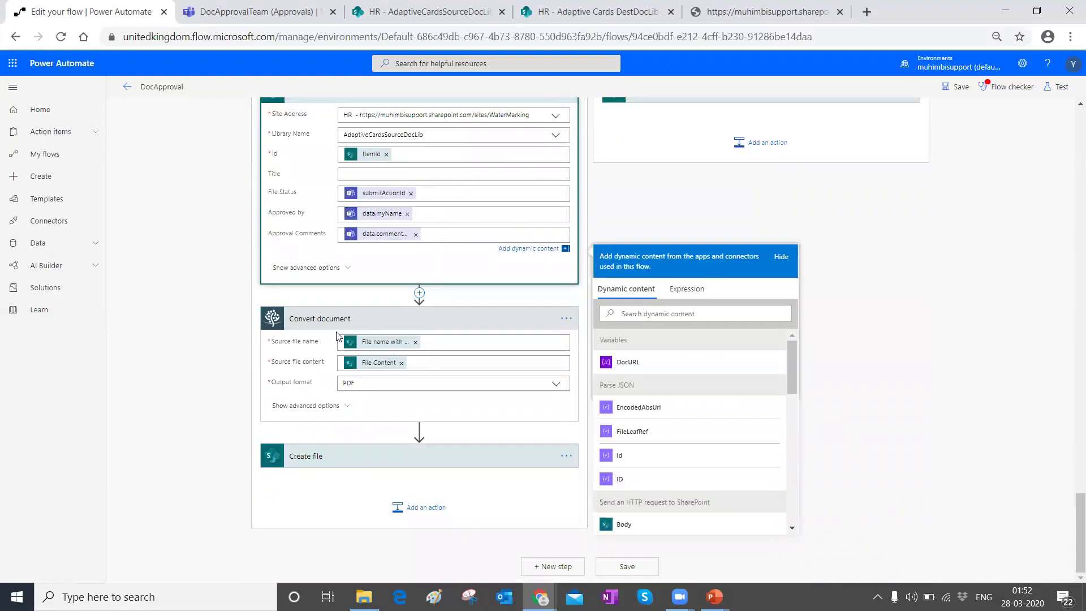
click(439, 342)
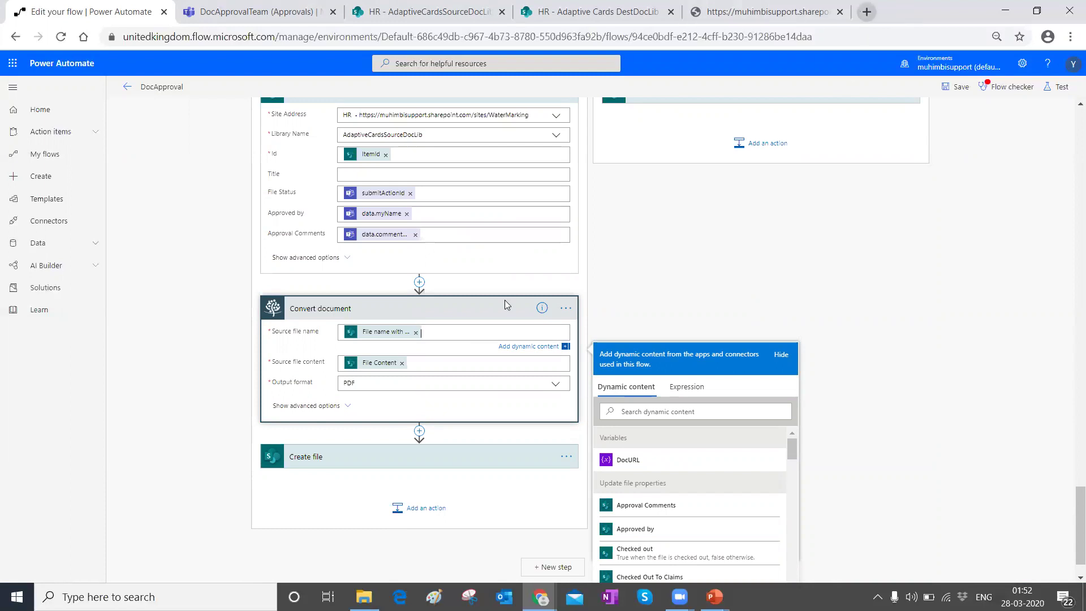
Step: In a new tab, search Google for 'pdf converter services online + trial' and open Muhimbi's Getting started article
click(867, 12)
text(pdf converter s)
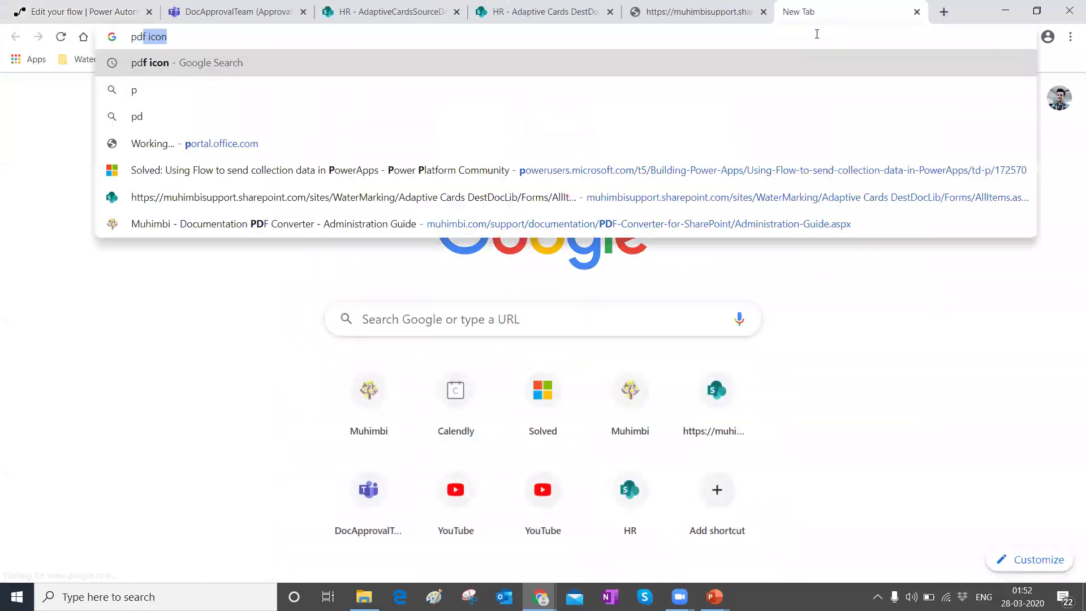
text(ervices)
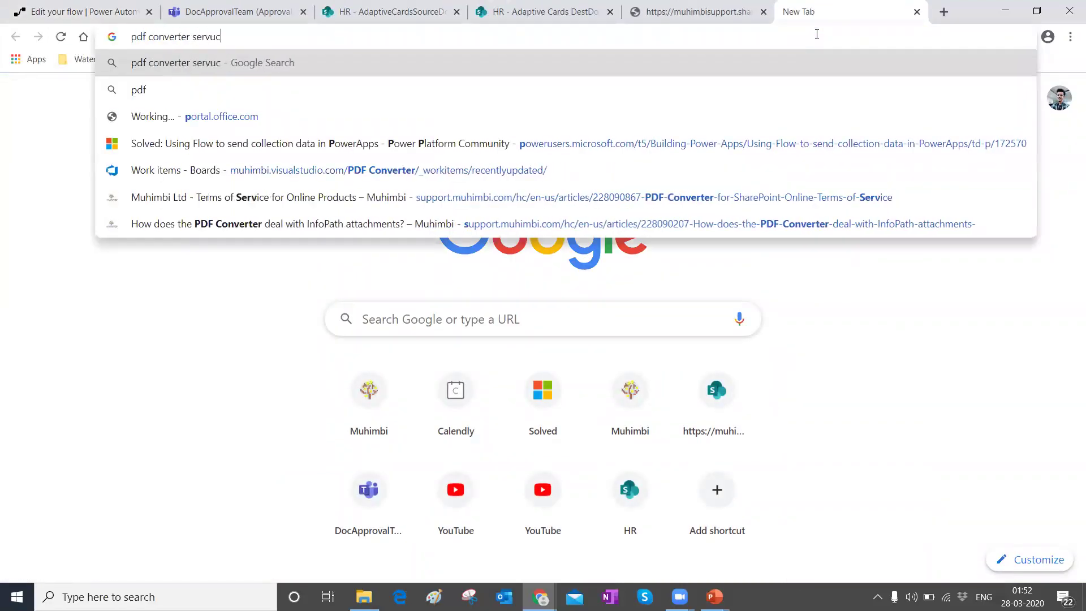
key(BackSpace)
key(BackSpace)
key(BackSpace)
key(BackSpace)
text(ic)
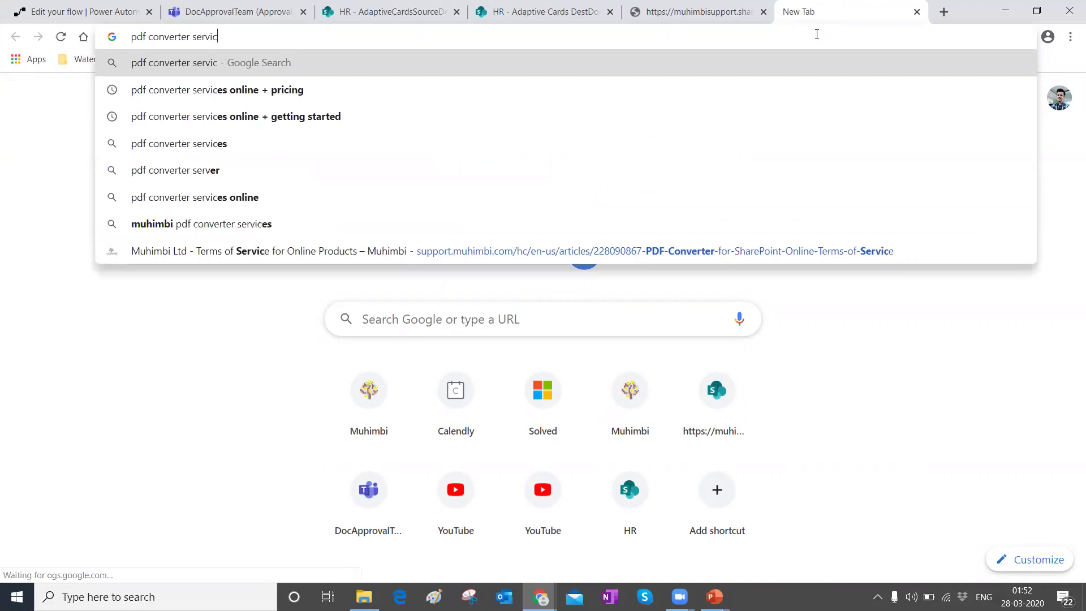
text(es online + )
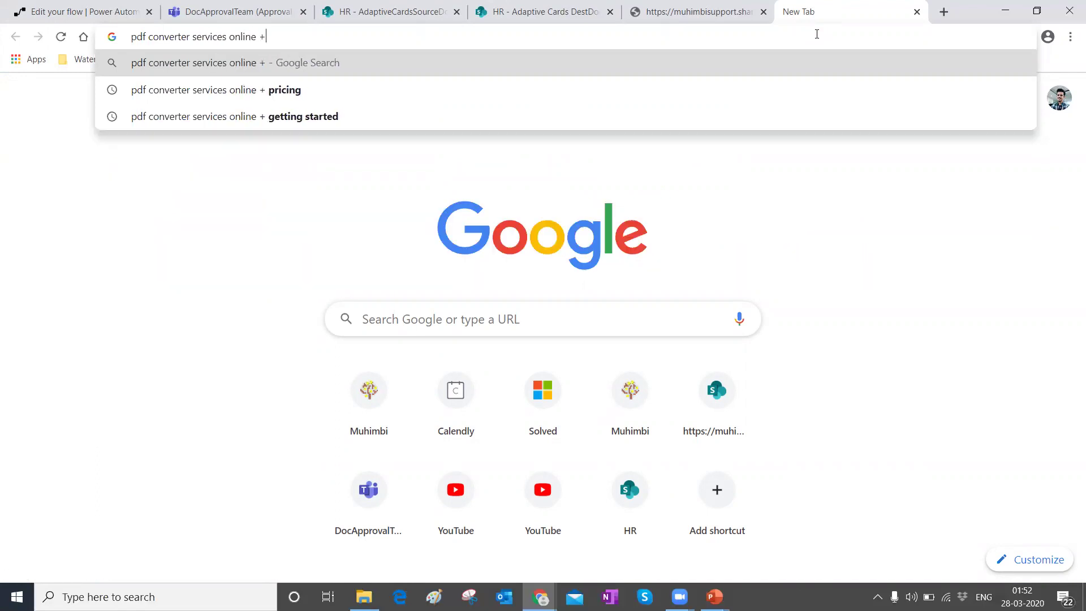
text(trial)
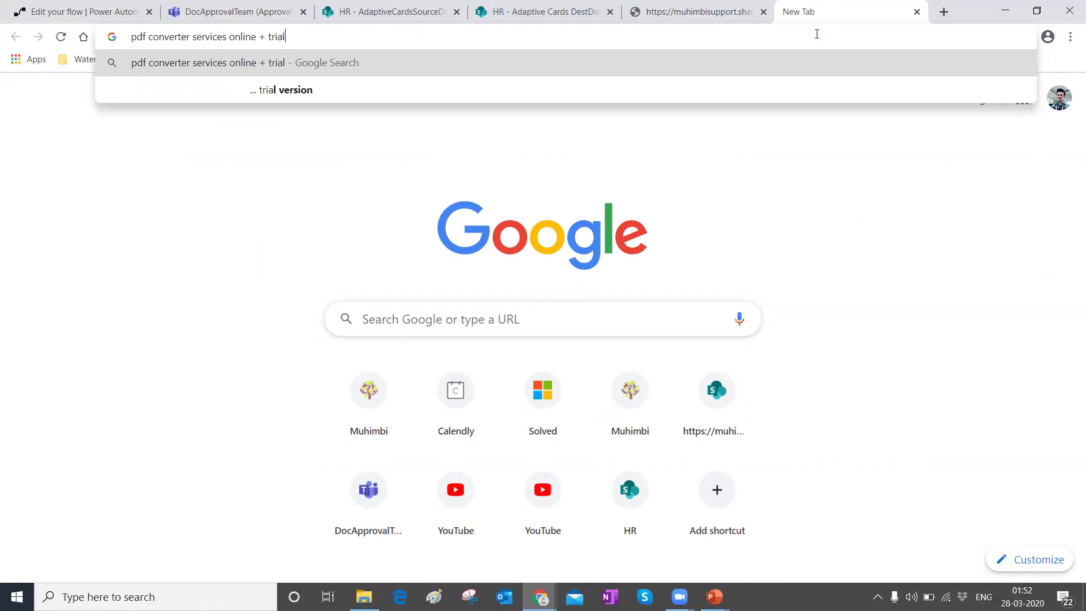
key(Return)
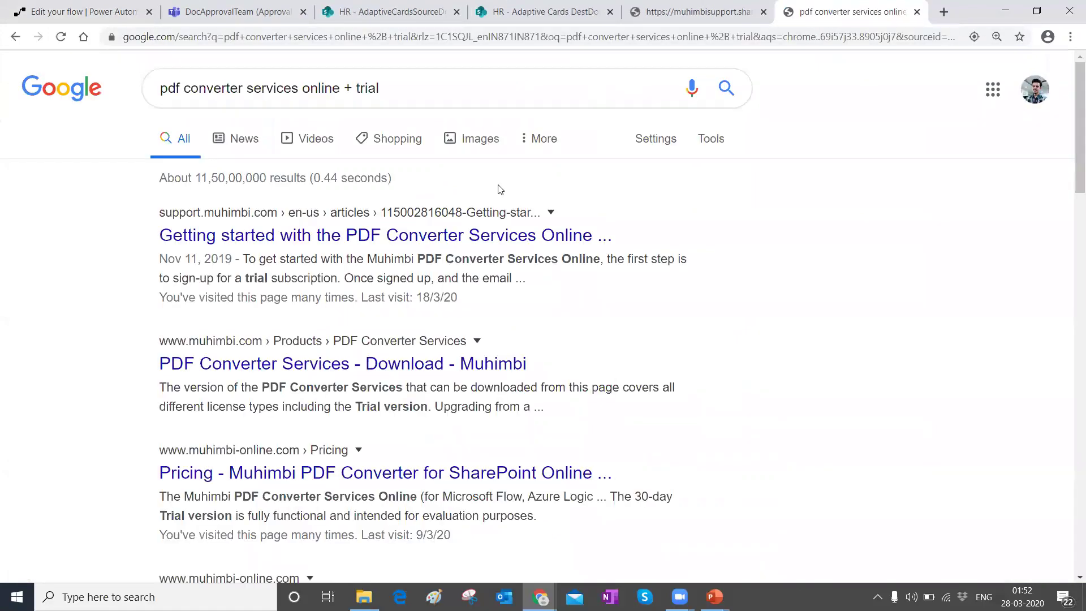
click(396, 237)
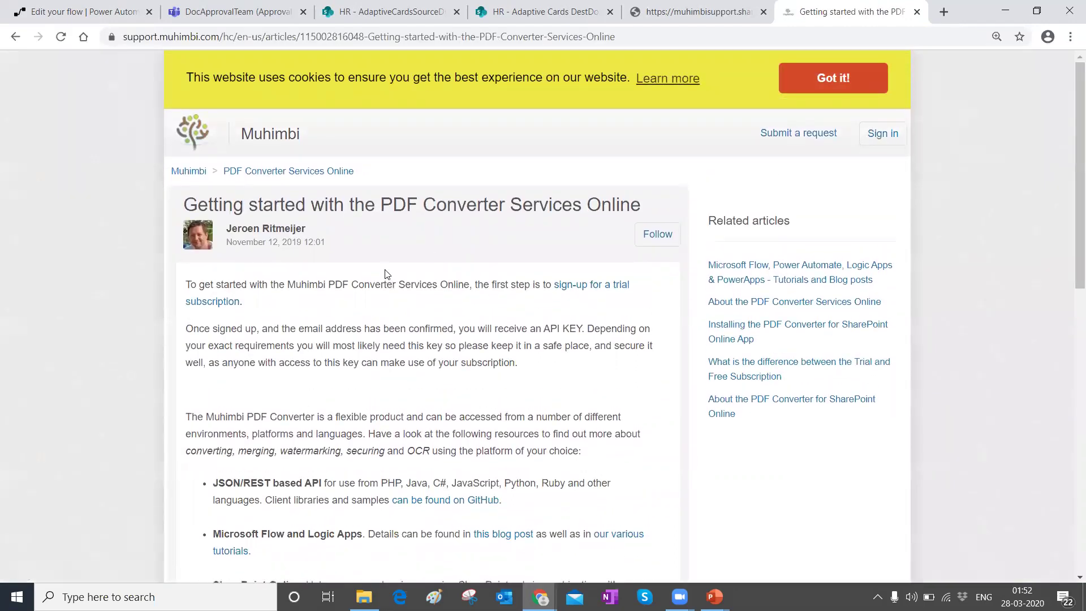
Step: Open Muhimbi's trial subscription sign-up and review the 30-day trial Register form
click(591, 285)
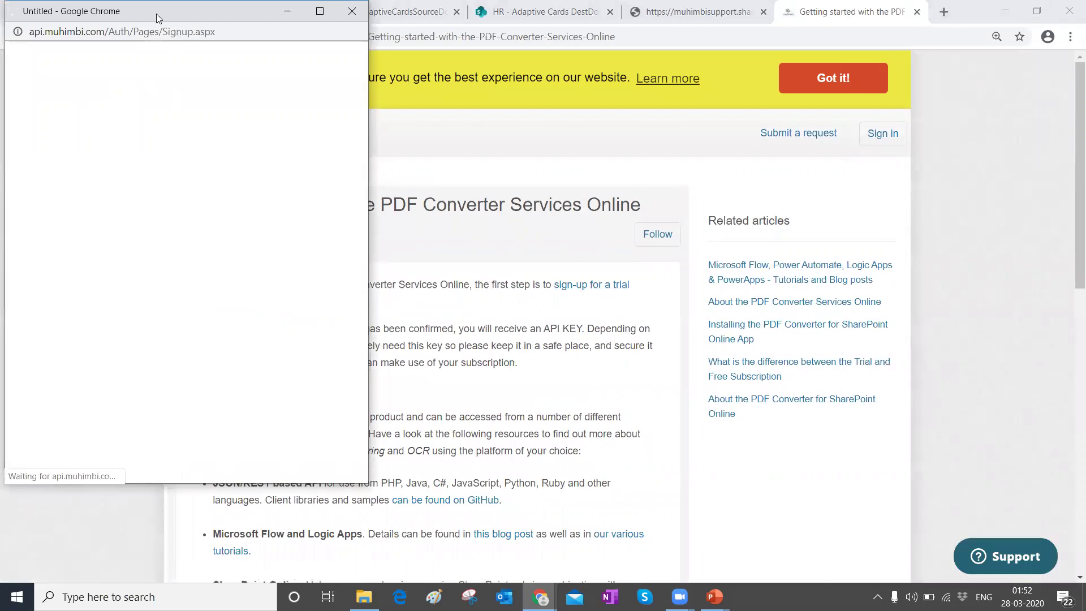
drag(157, 17, 254, 48)
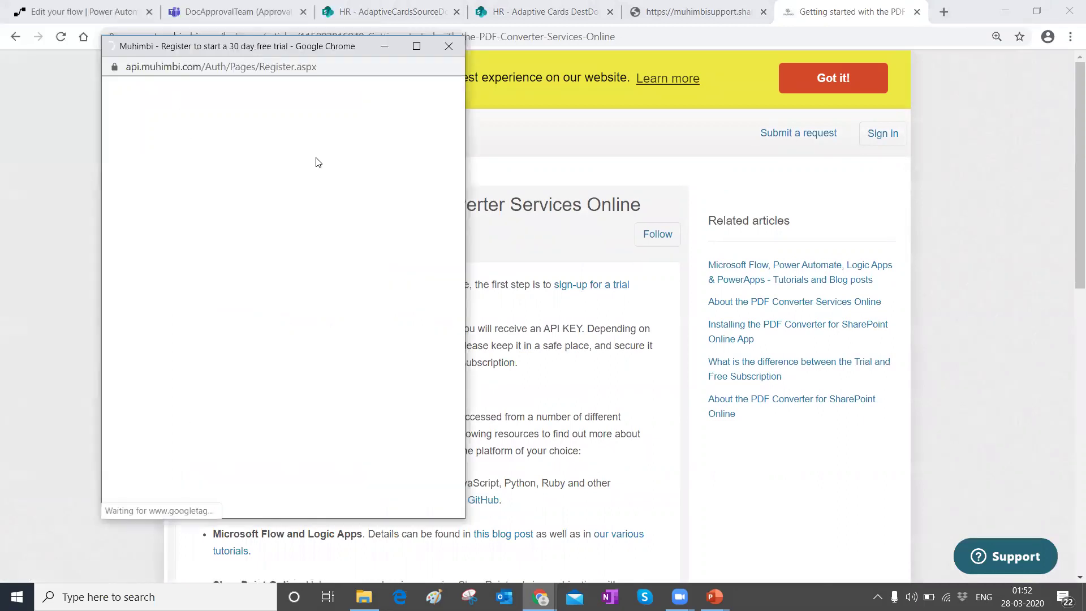
click(225, 215)
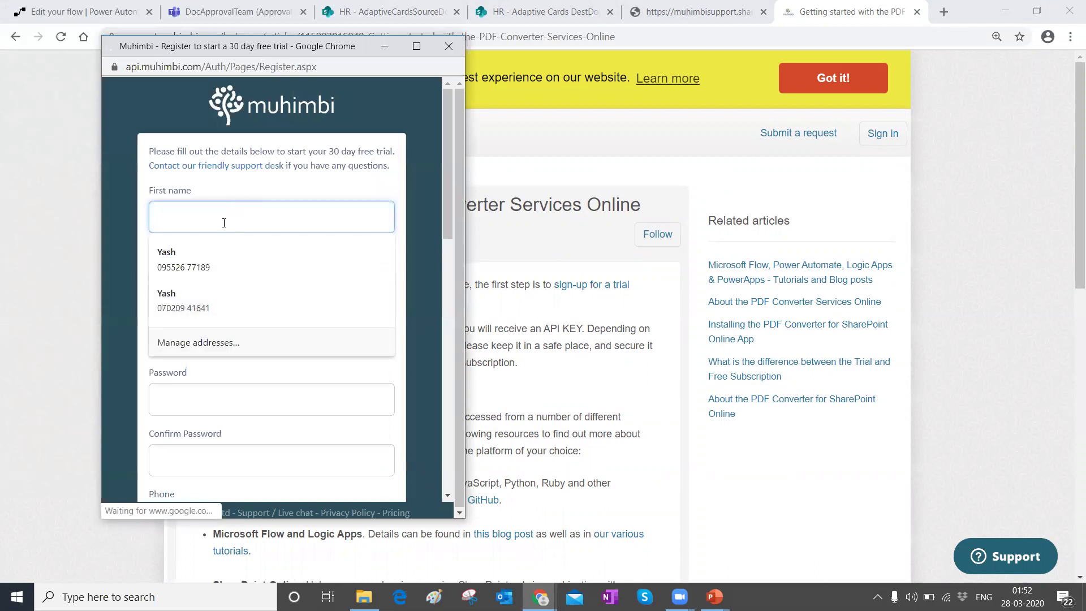
scroll(226, 236, down, 6)
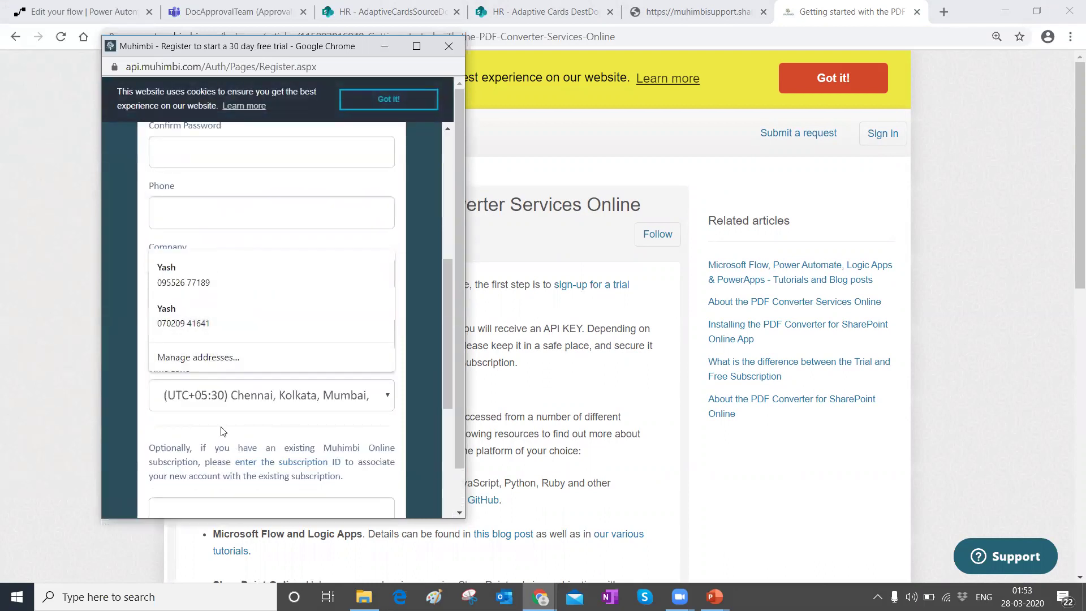
click(221, 428)
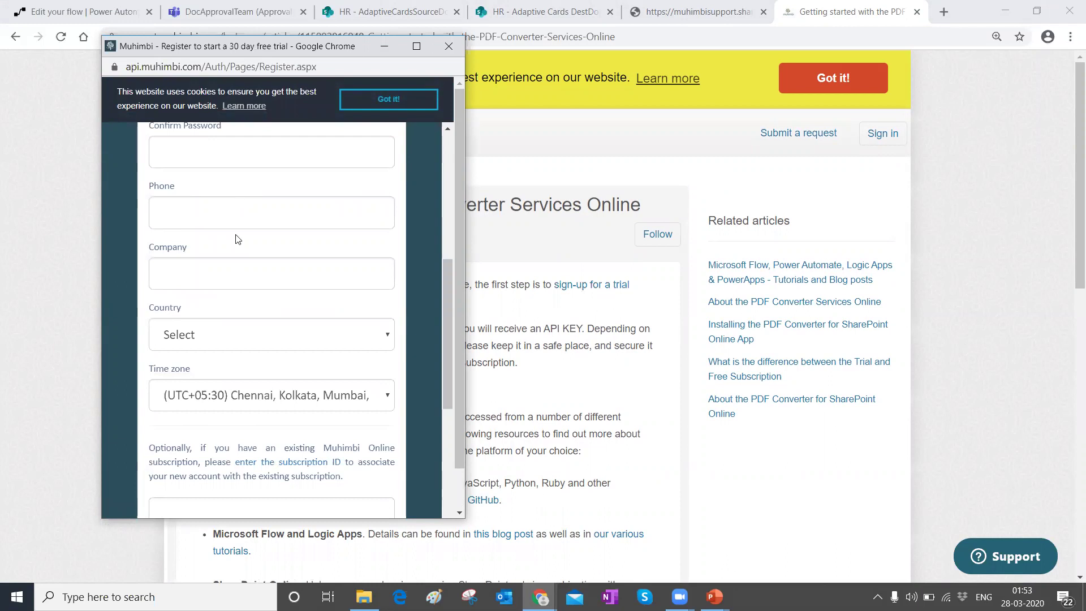
scroll(240, 200, down, 6)
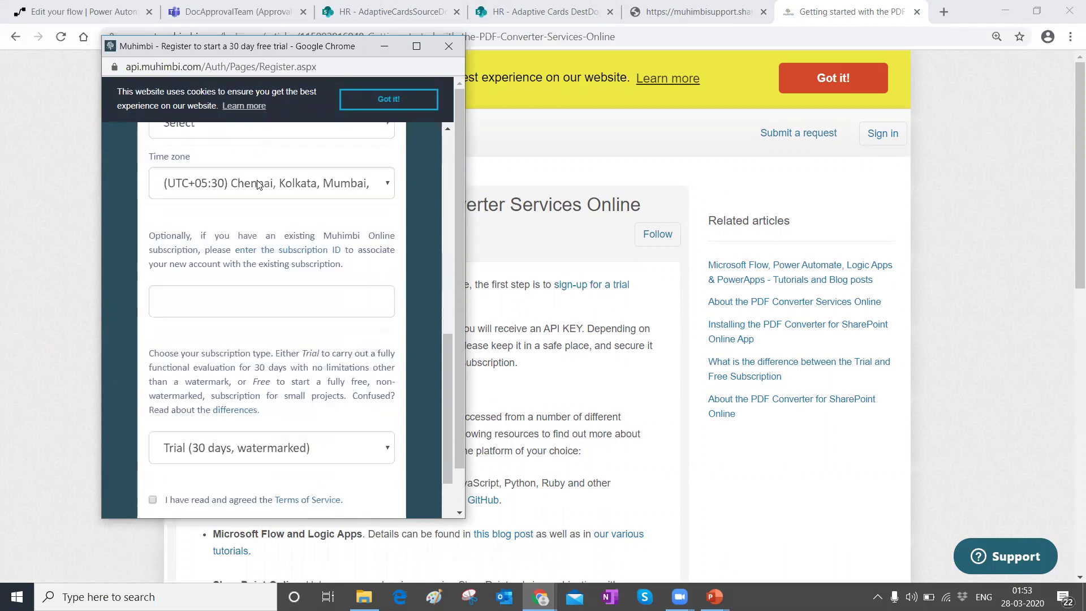
scroll(272, 383, down, 1)
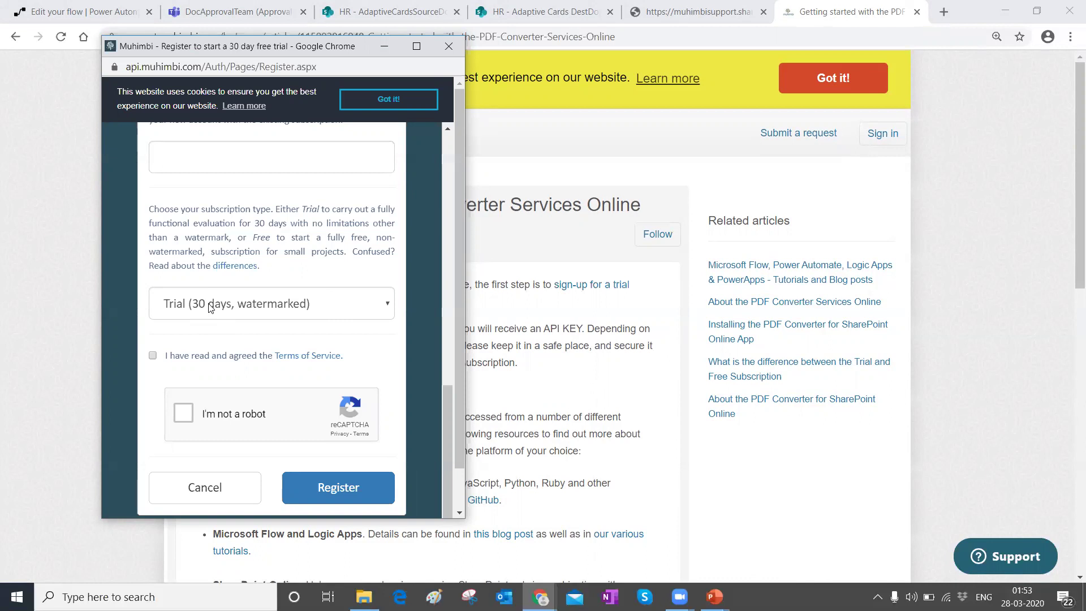
Step: Read the Getting started support article, then return to the DocApproval flow editor with Ctrl+1
click(643, 33)
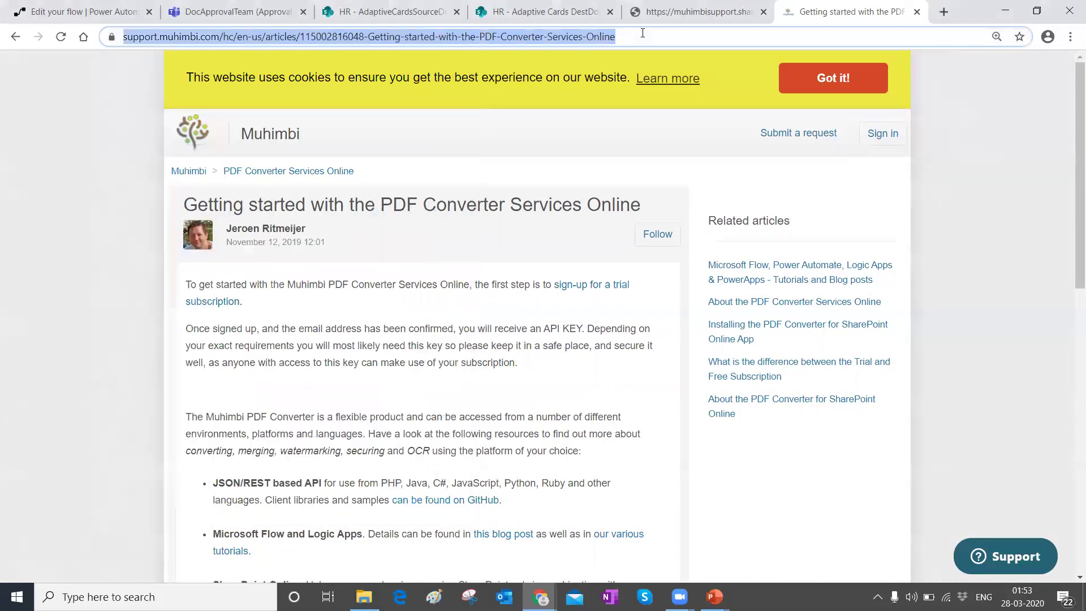
scroll(382, 300, down, 3)
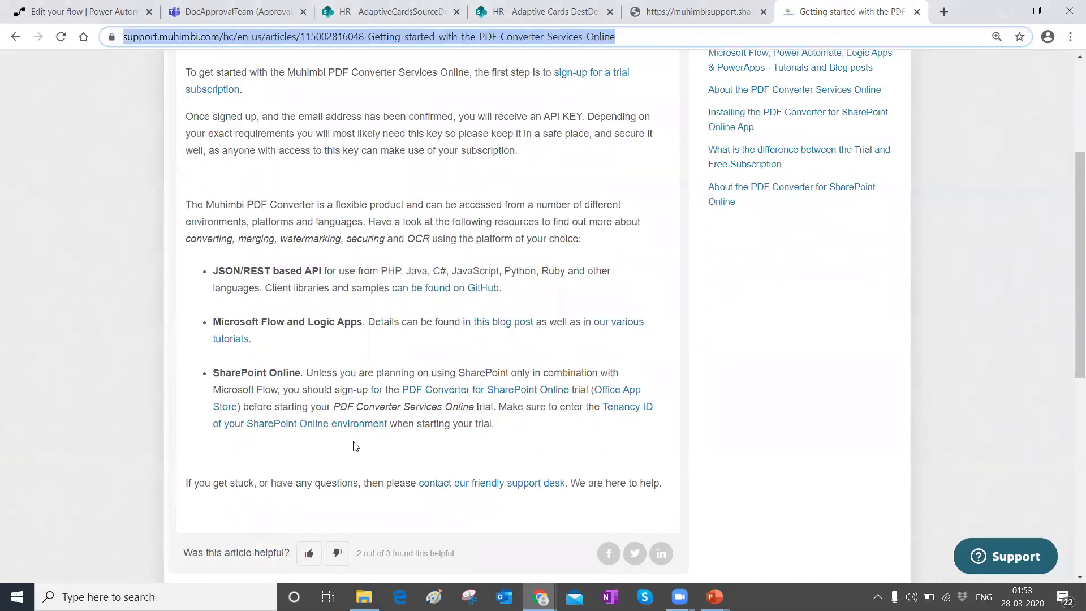
scroll(342, 317, up, 3)
scroll(323, 198, down, 4)
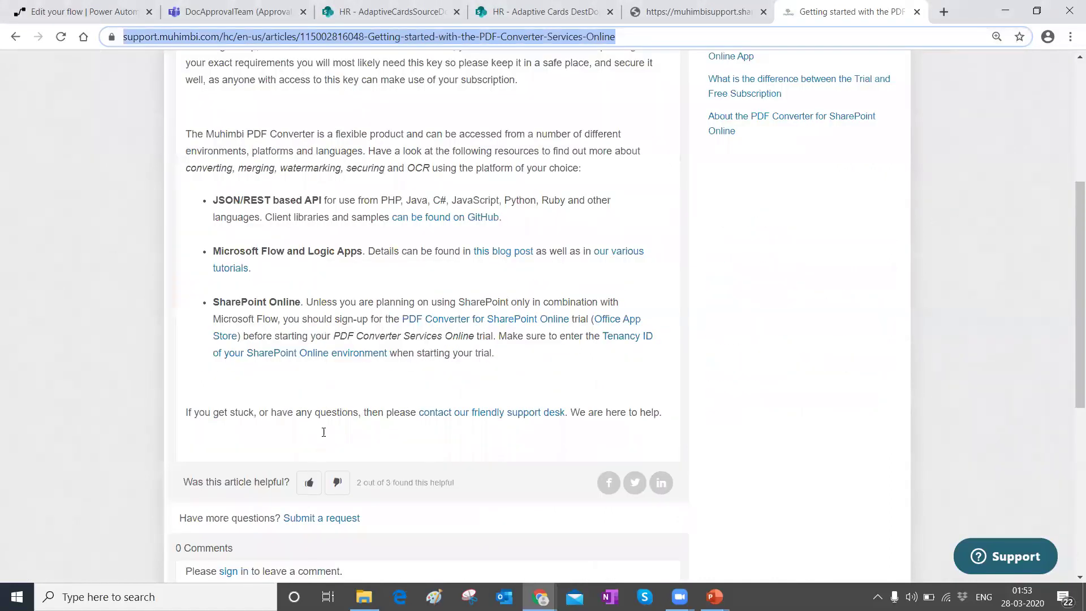
scroll(323, 432, up, 5)
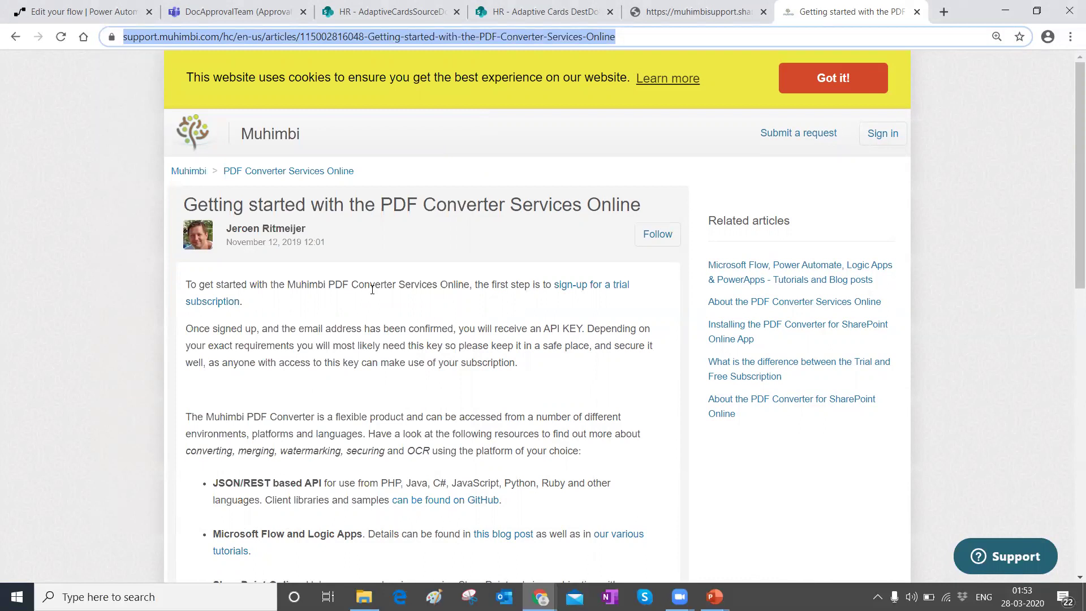
key(ctrl+1)
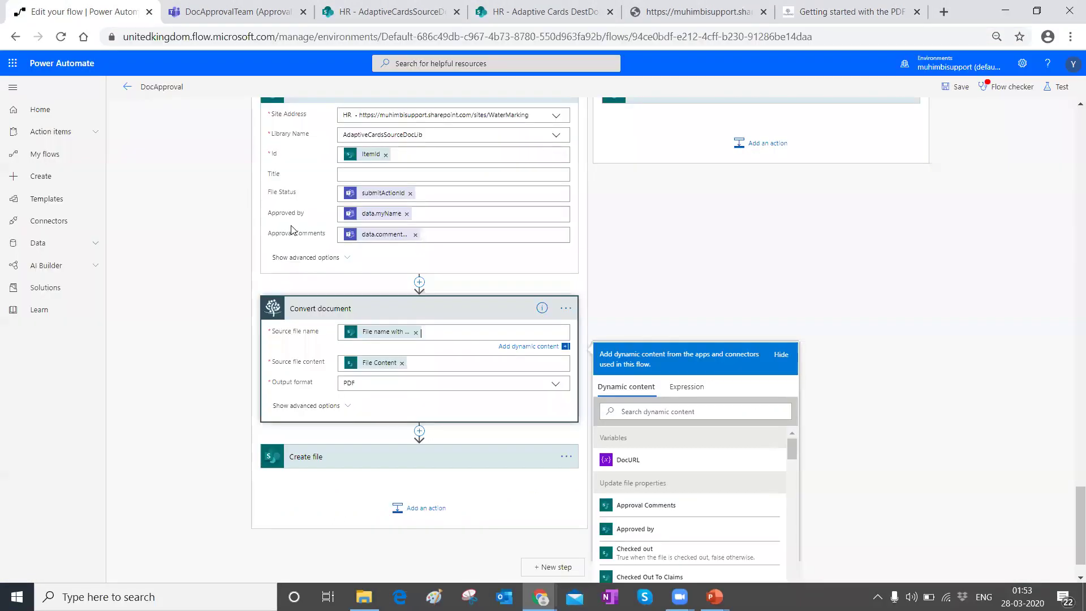
Step: Scroll through the flow to review Convert document: File name with extension, File Content, PDF output
scroll(382, 277, down, 1)
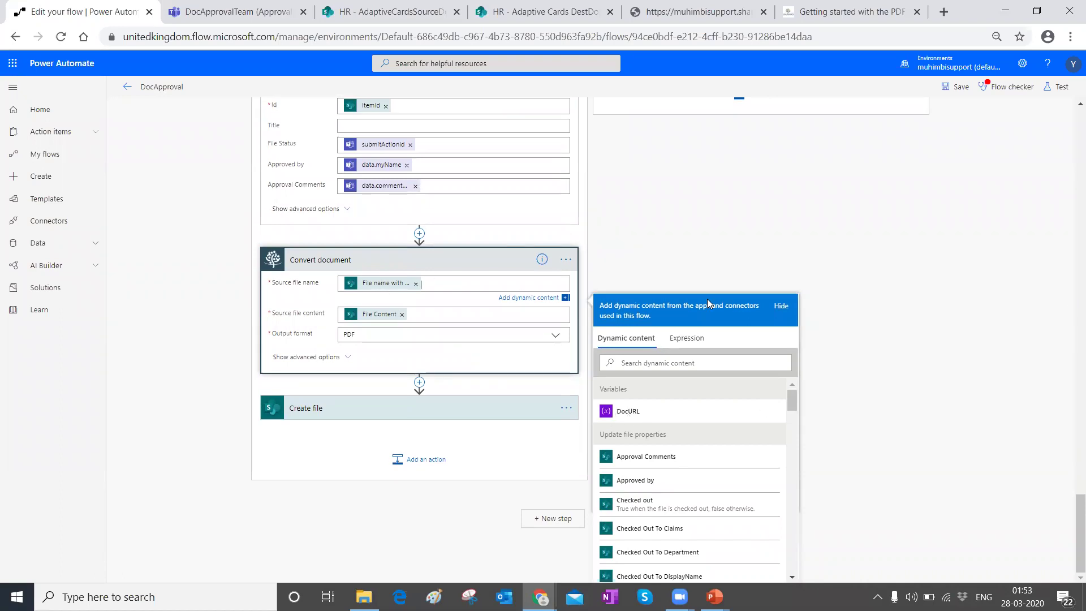
scroll(660, 481, down, 3)
scroll(656, 467, down, 5)
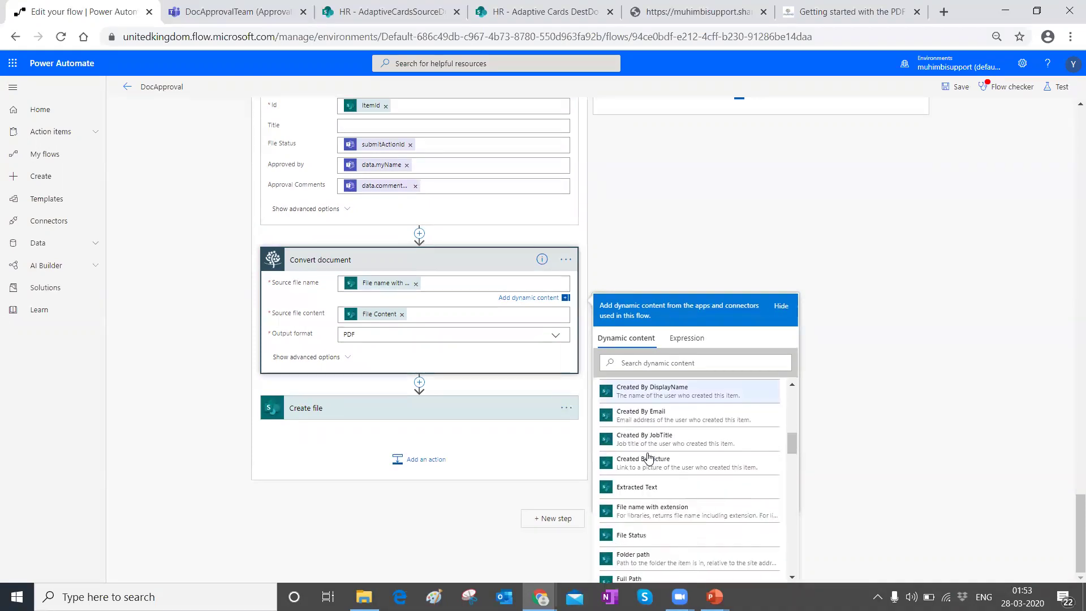
scroll(649, 457, down, 5)
scroll(648, 453, down, 5)
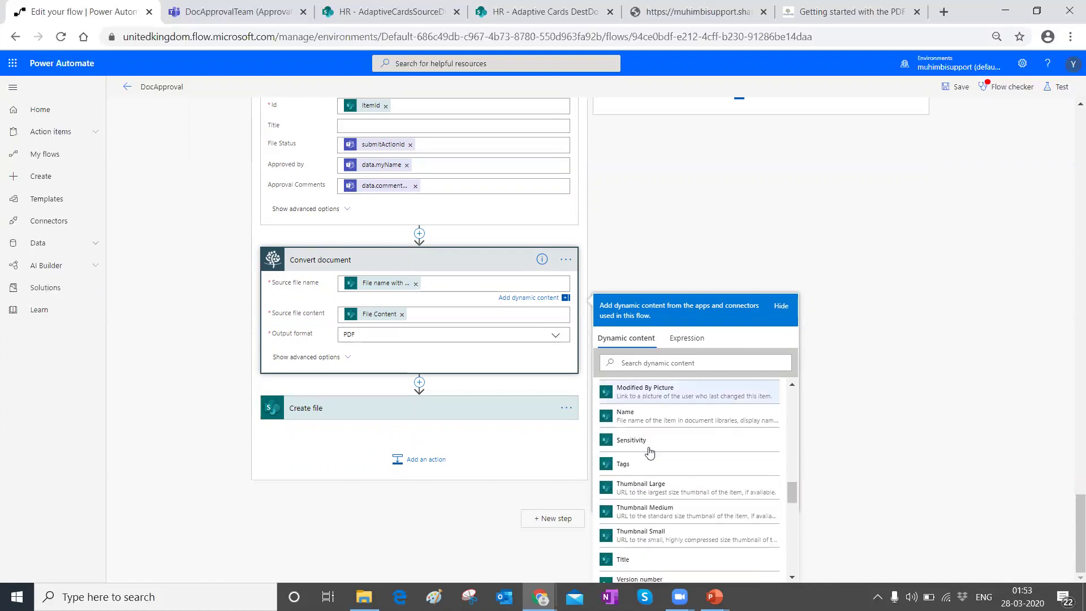
scroll(650, 452, down, 5)
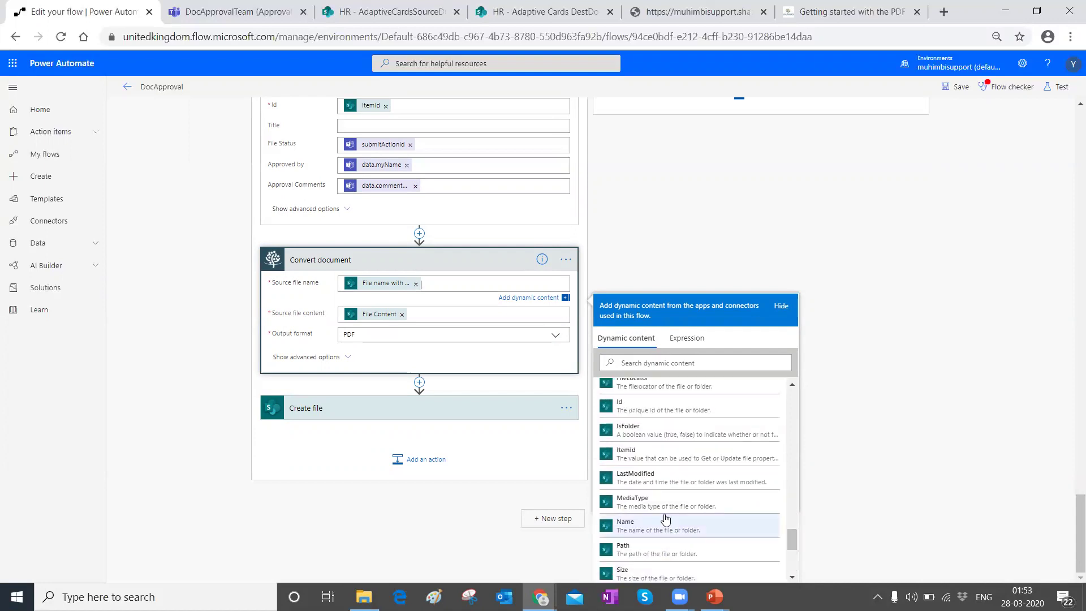
scroll(667, 507, down, 3)
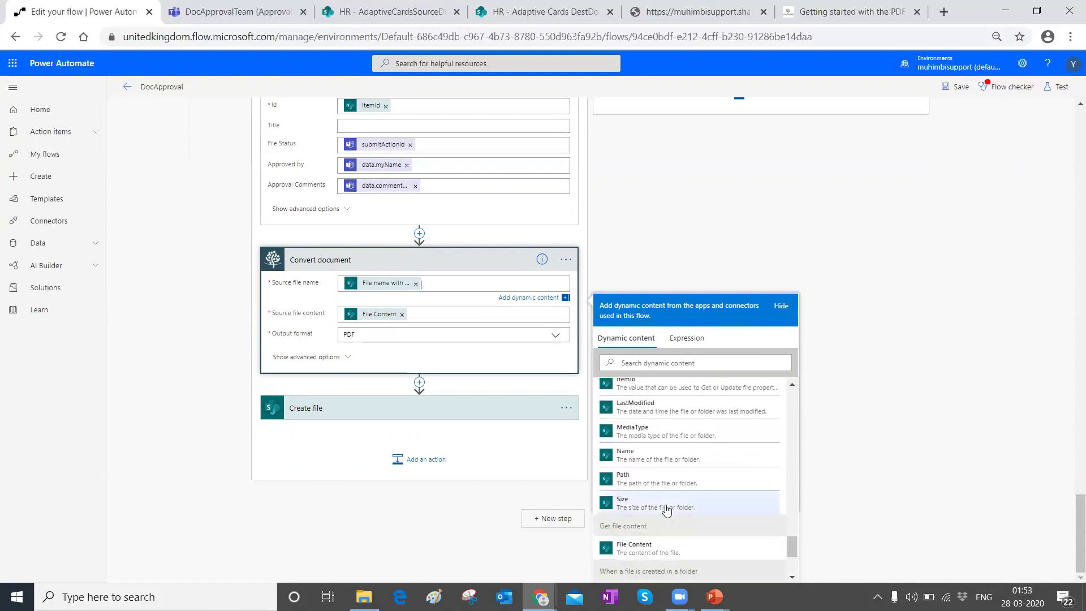
scroll(666, 511, up, 8)
scroll(667, 513, up, 5)
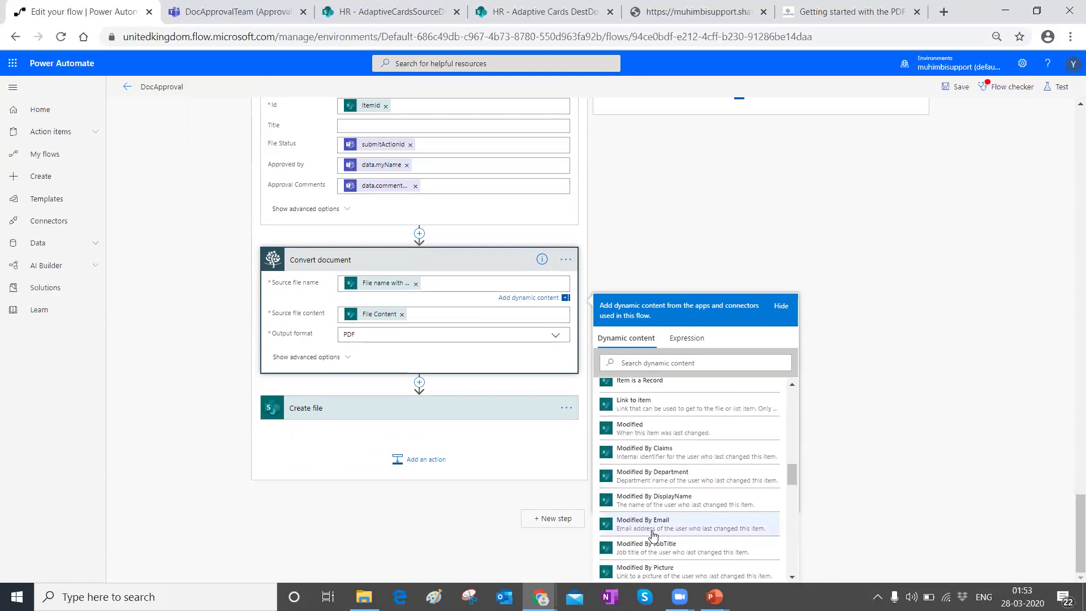
scroll(655, 534, up, 5)
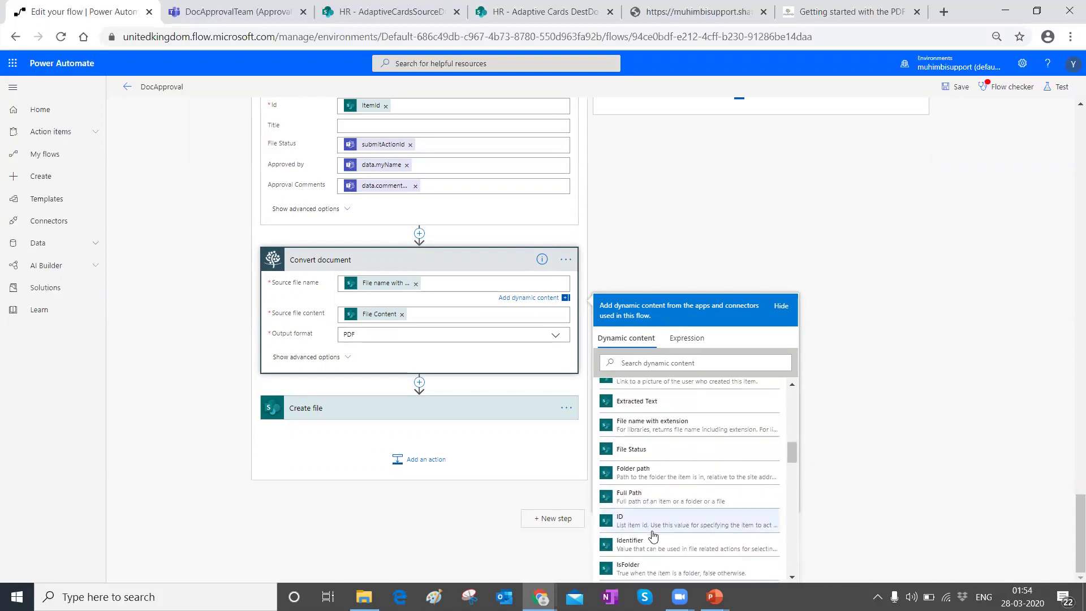
scroll(655, 534, up, 1)
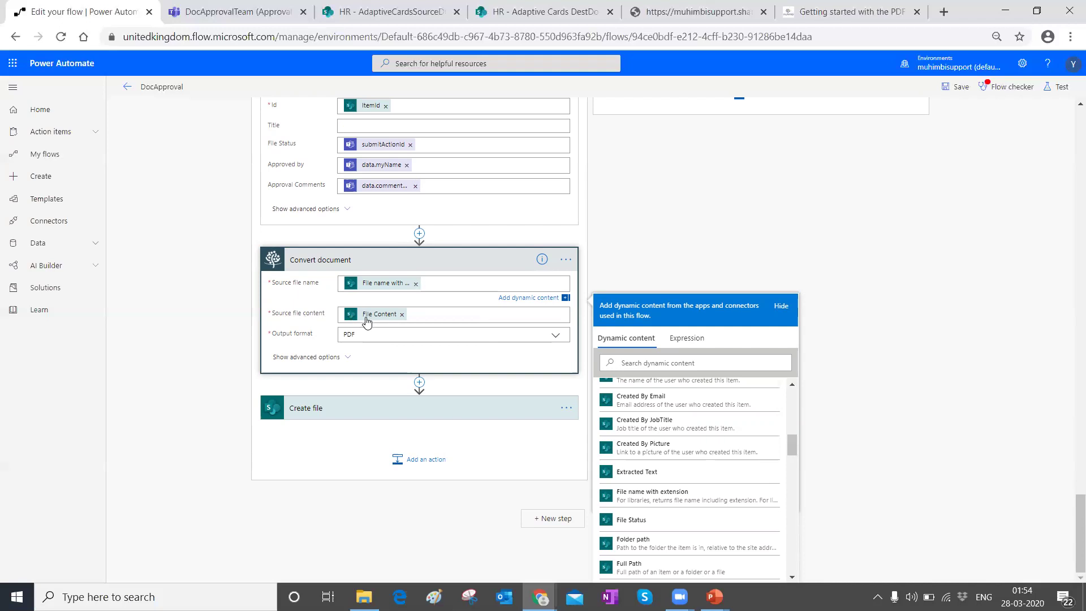
scroll(639, 470, up, 6)
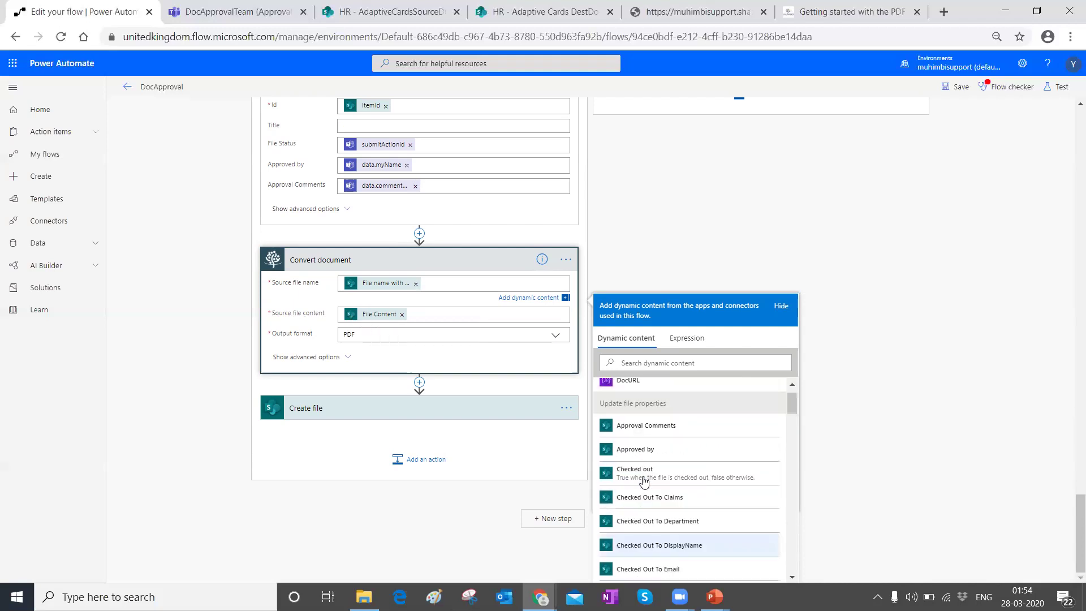
scroll(649, 422, down, 10)
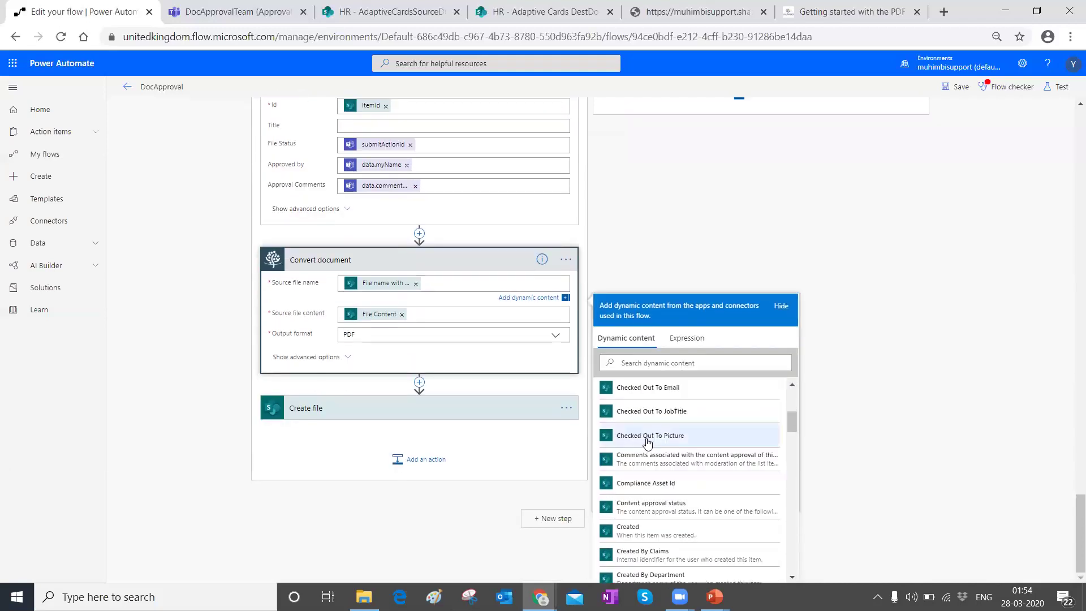
scroll(643, 431, down, 6)
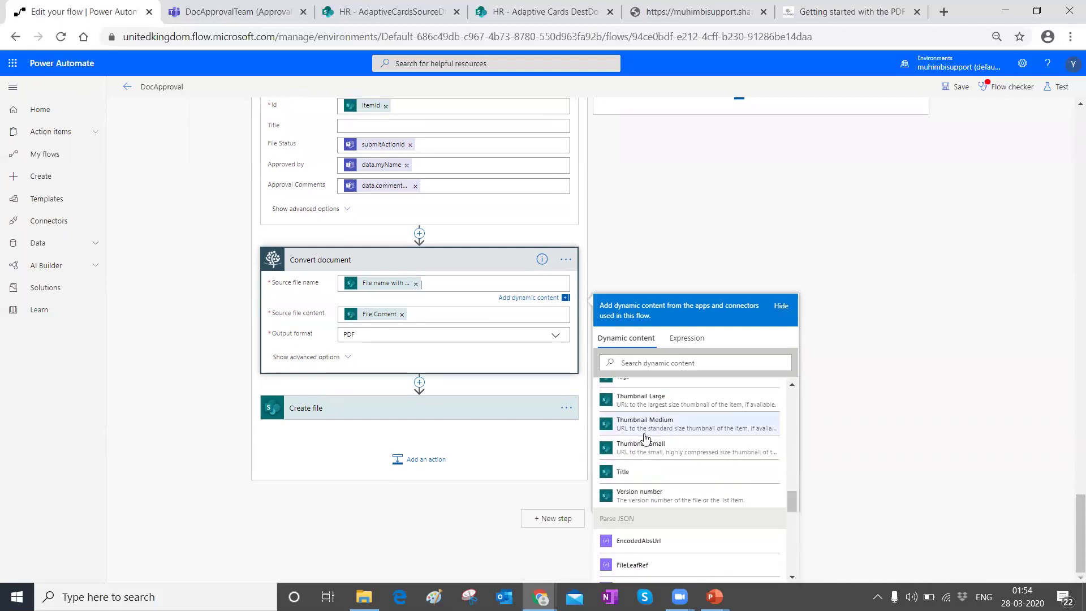
scroll(631, 452, up, 2)
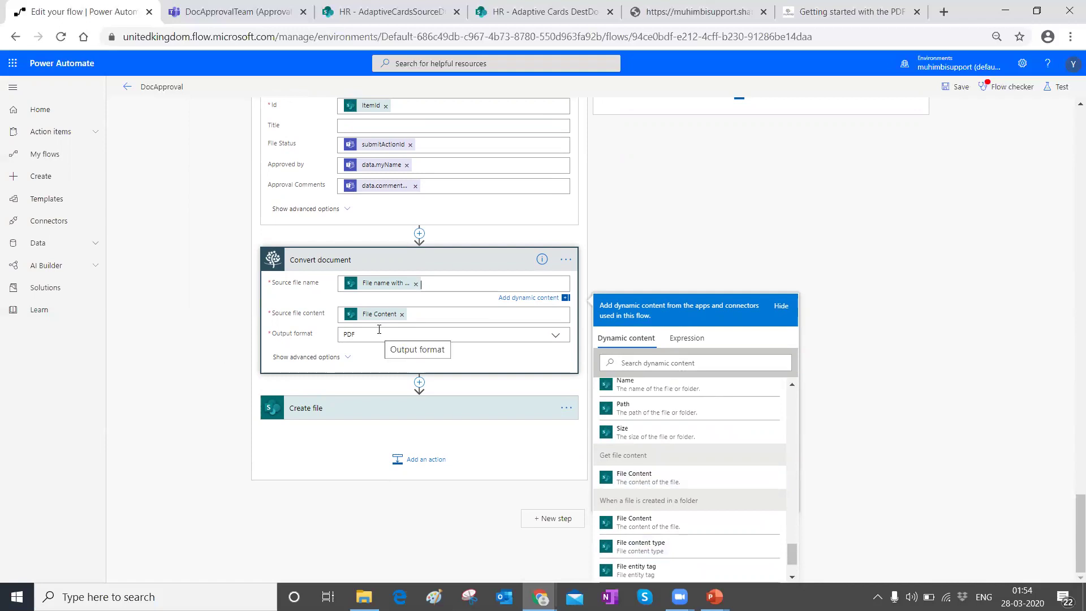
Step: Review Create file: Folder Path /Adaptive Cards DestDocLib, File Name Base file name + .pdf, Processed file content
click(331, 412)
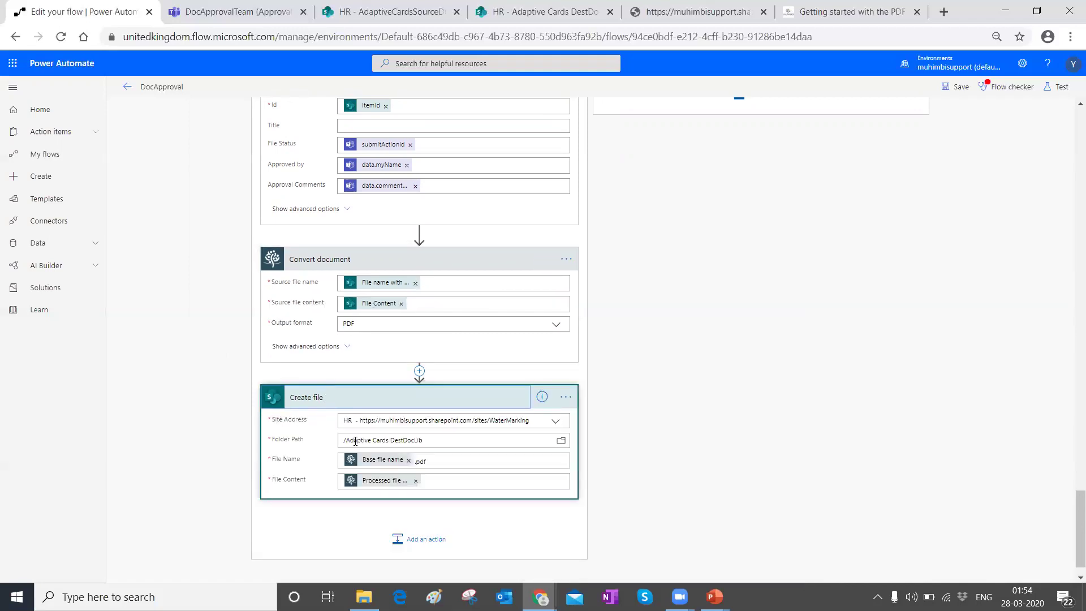
drag(345, 440, 447, 435)
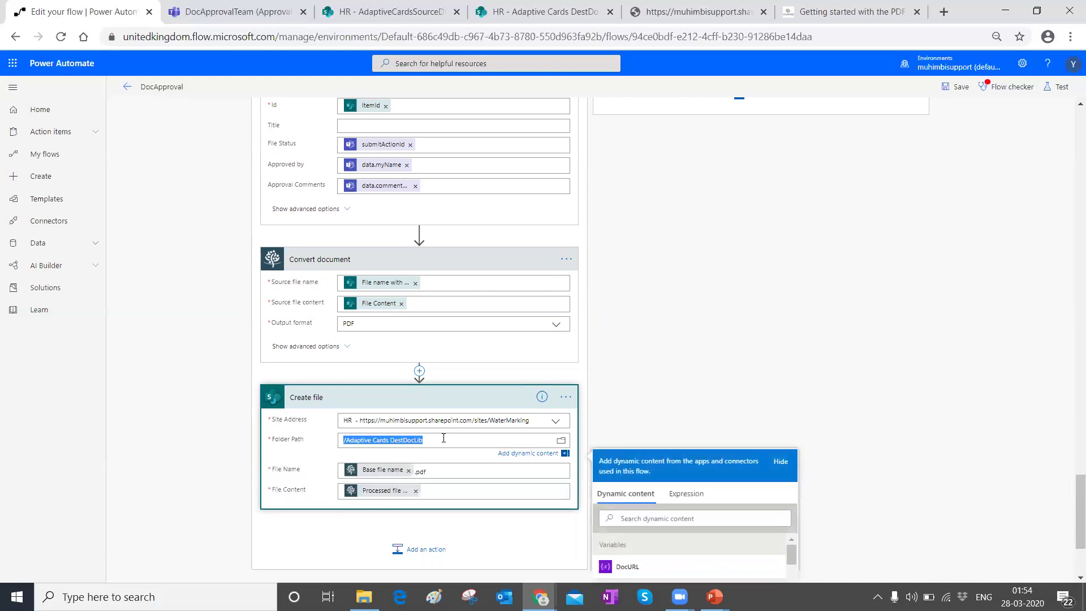
click(436, 444)
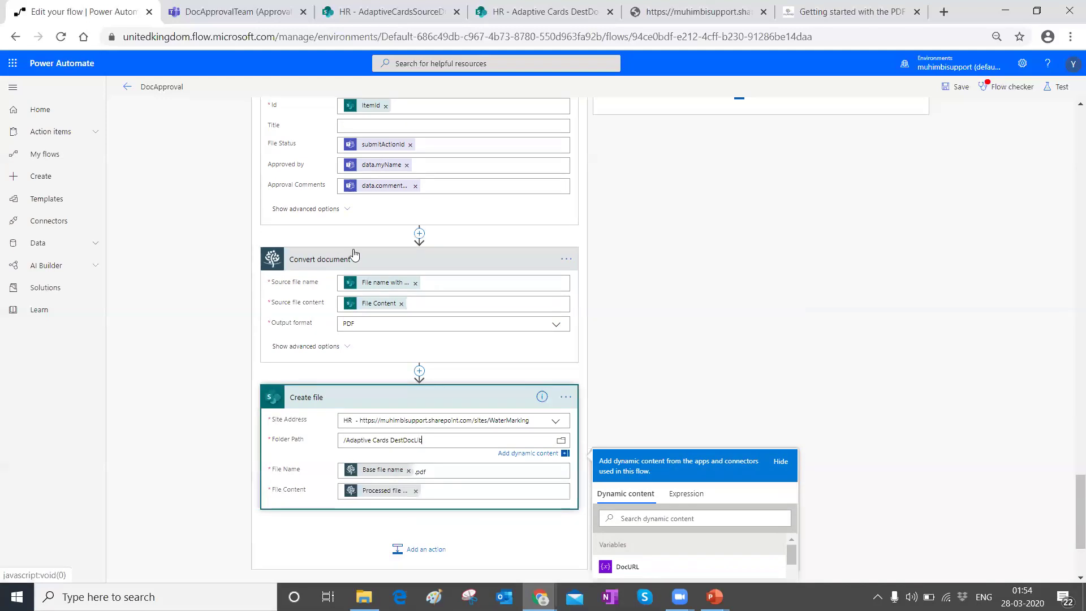
scroll(855, 249, down, 3)
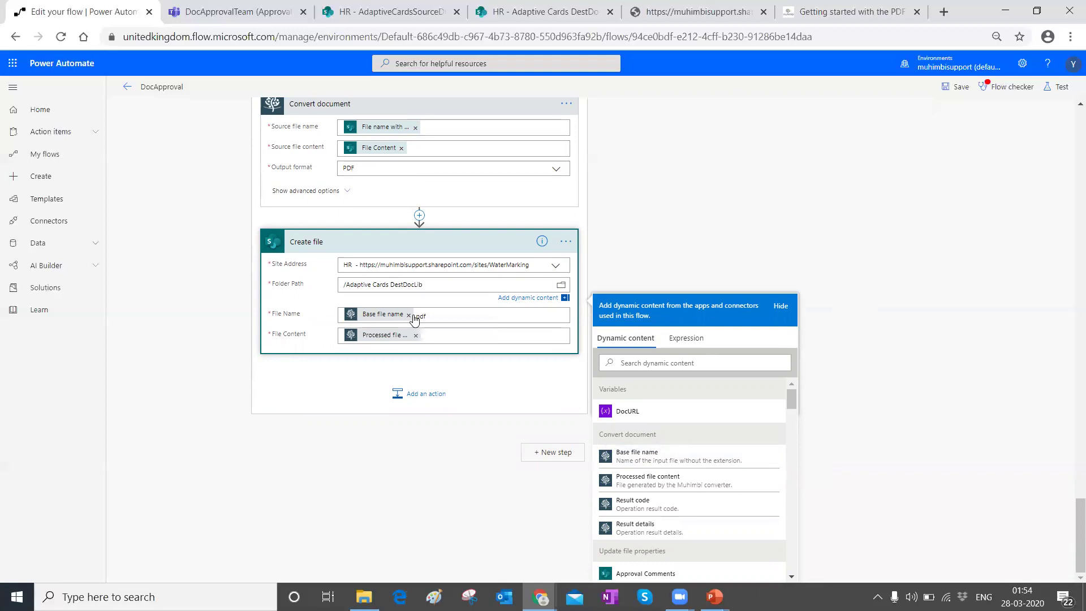
click(444, 310)
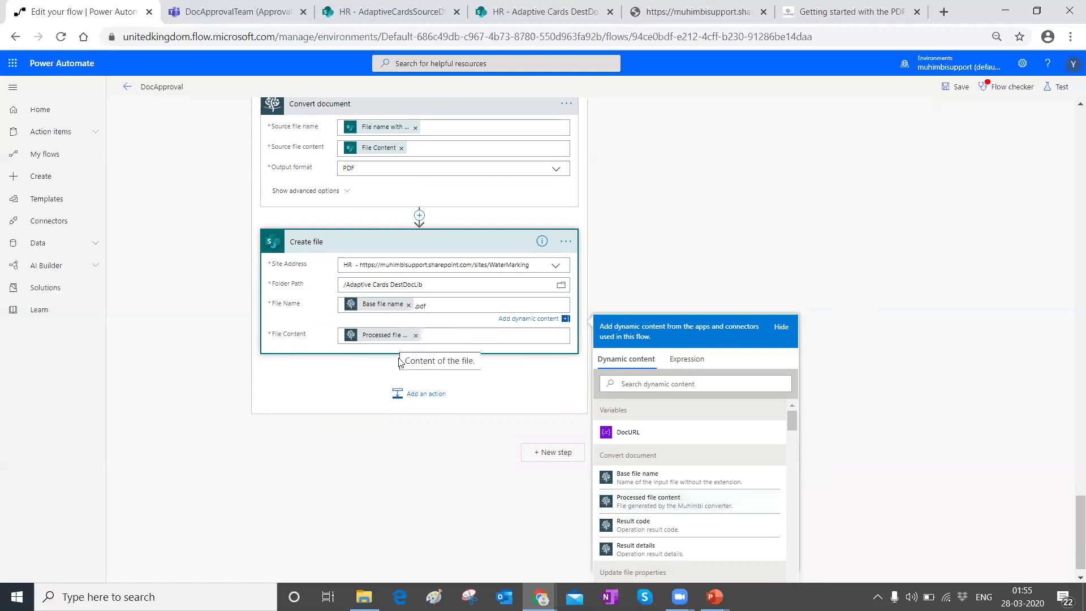
scroll(398, 365, up, 6)
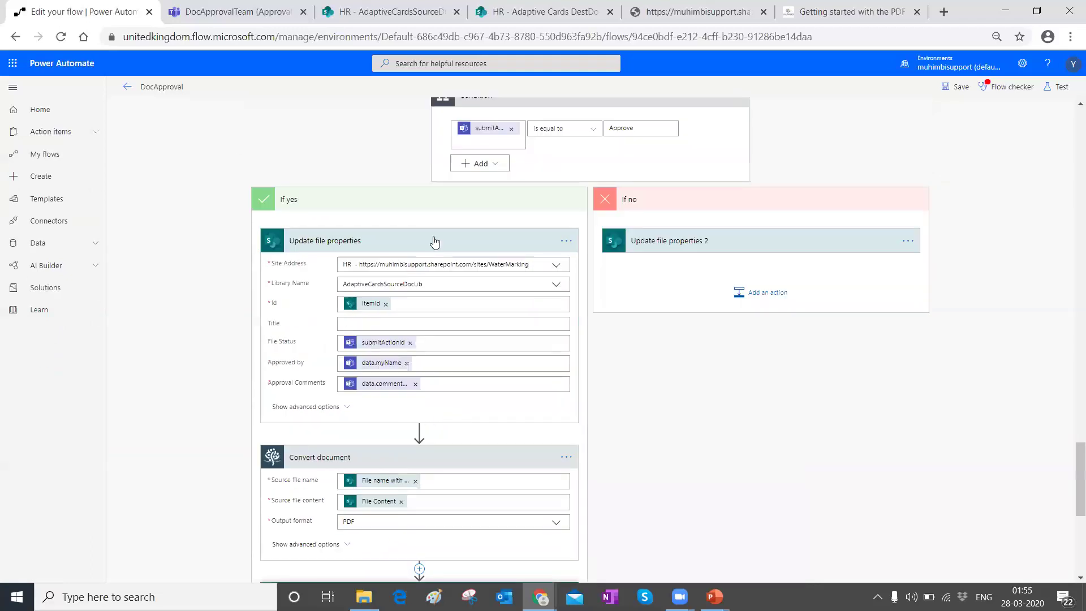
Step: Expand the If no branch's Update file properties 2 to inspect its ItemId, submitActionId, approver and comments mappings
scroll(417, 376, up, 4)
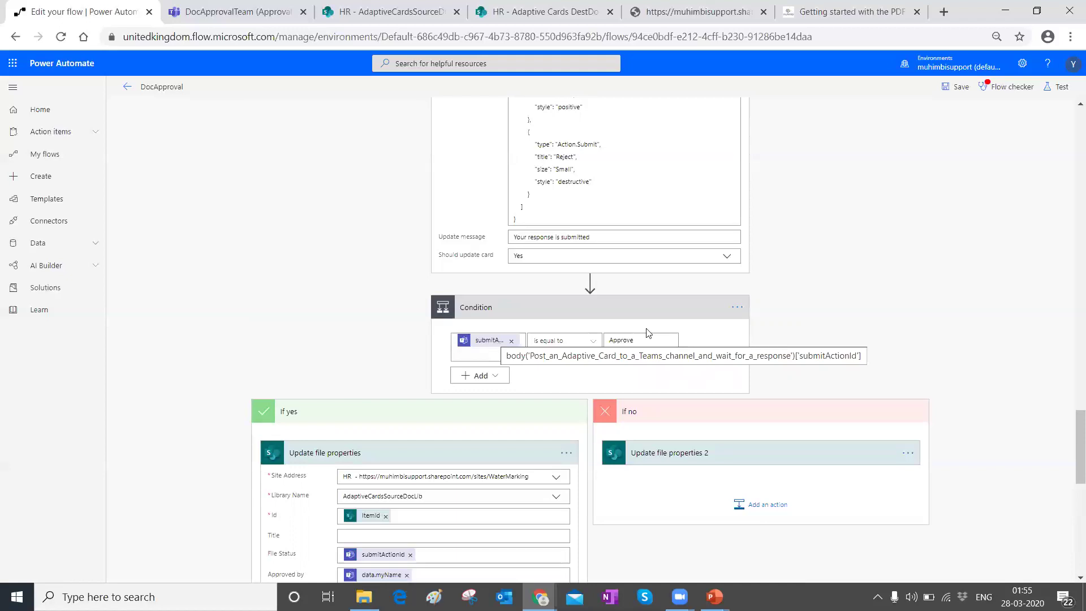
scroll(499, 317, down, 1)
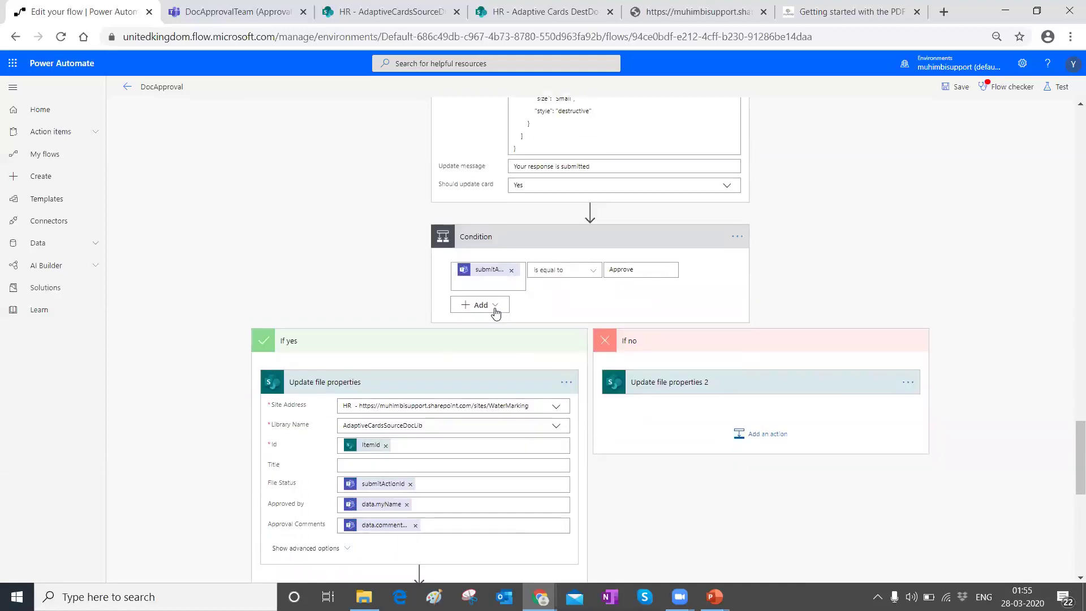
click(651, 385)
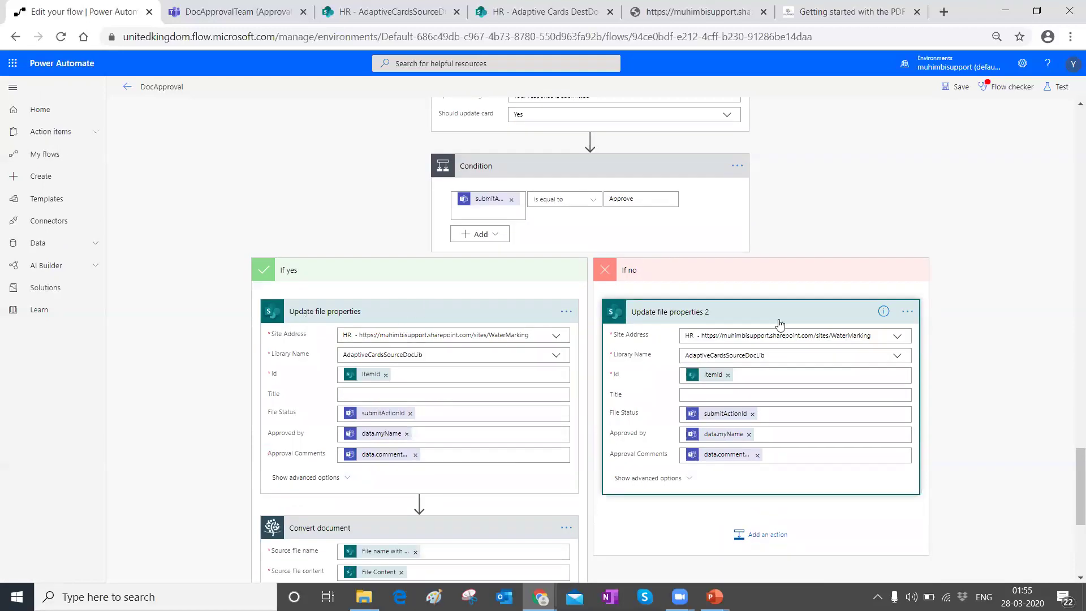
scroll(779, 323, down, 5)
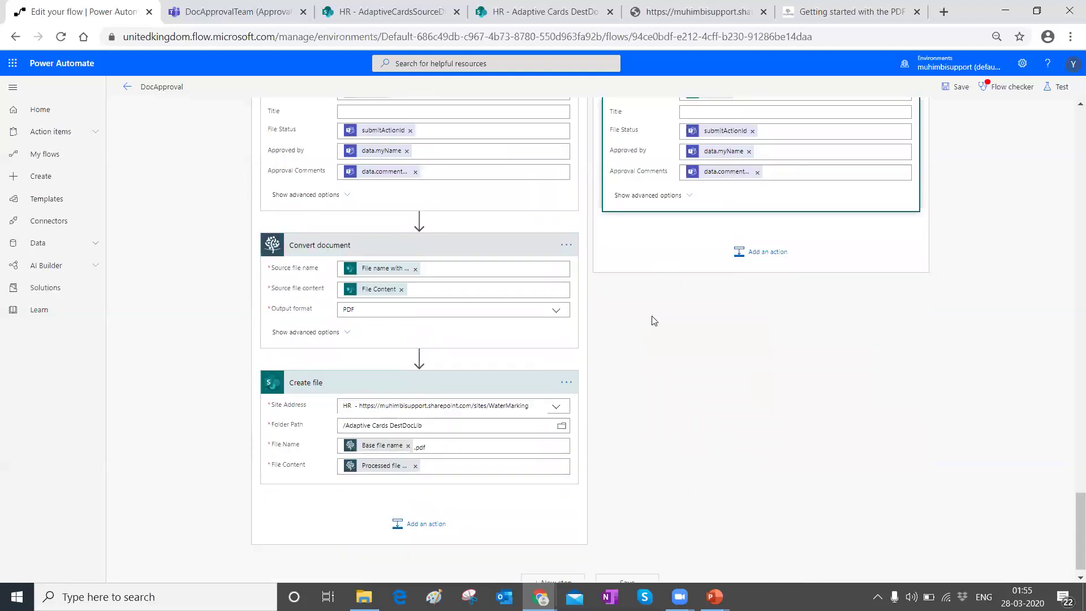
scroll(729, 338, up, 3)
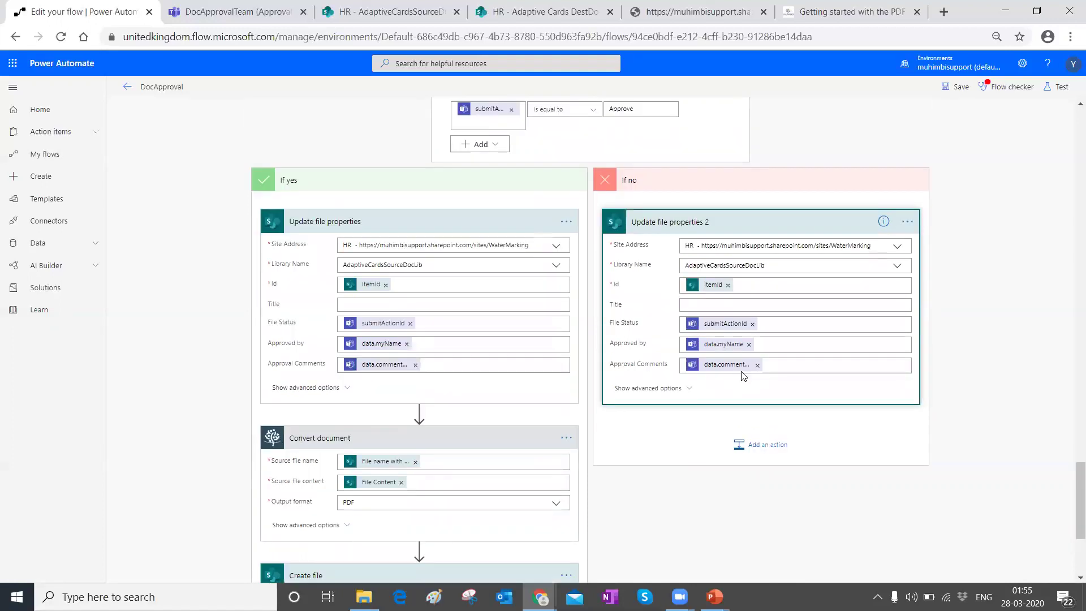
scroll(741, 372, up, 1)
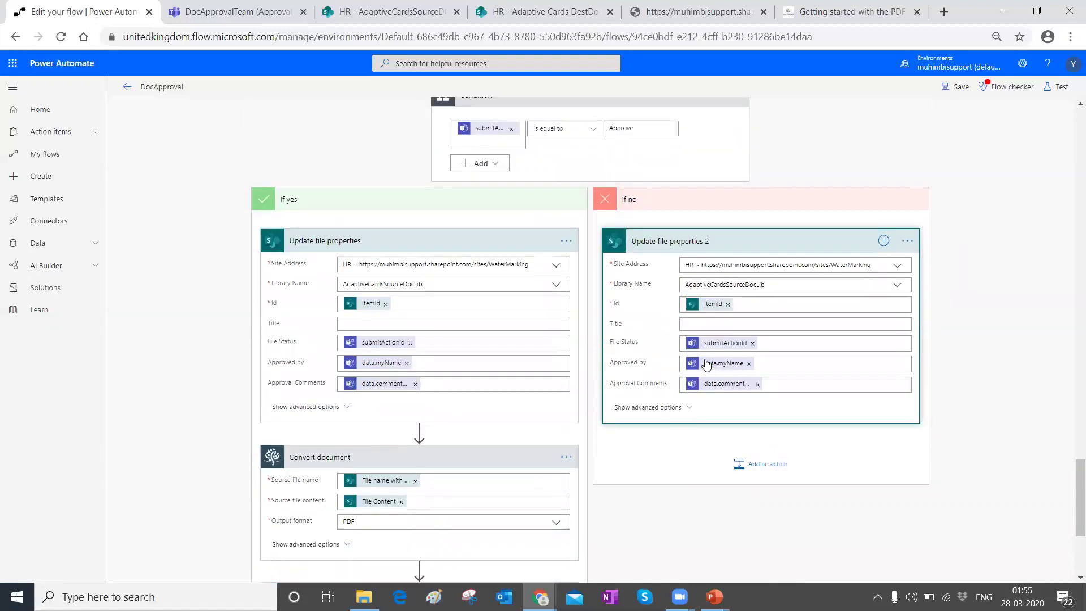
scroll(673, 315, up, 2)
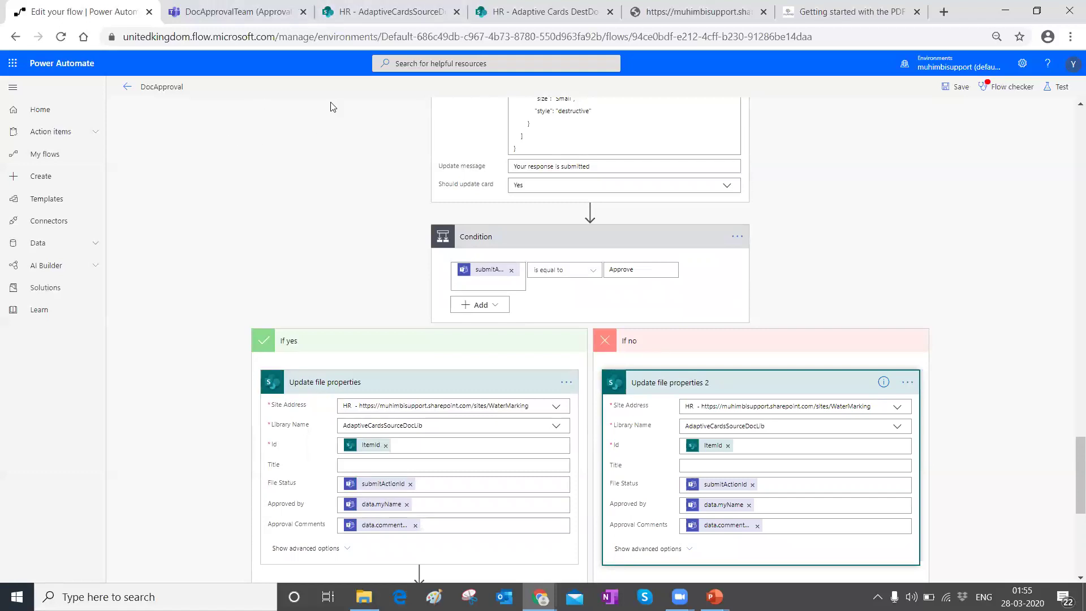
Step: Delete PDF-Converter---Administration-Guide.doc from AdaptiveCardsSourceDocLib in SharePoint, then go back to the flow editor
click(588, 12)
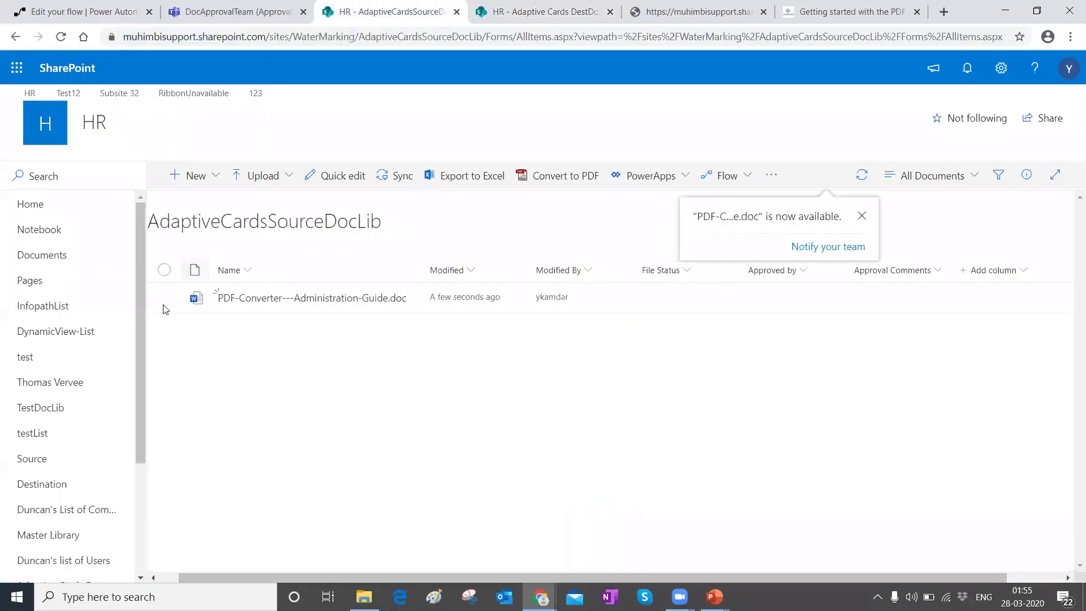
click(164, 298)
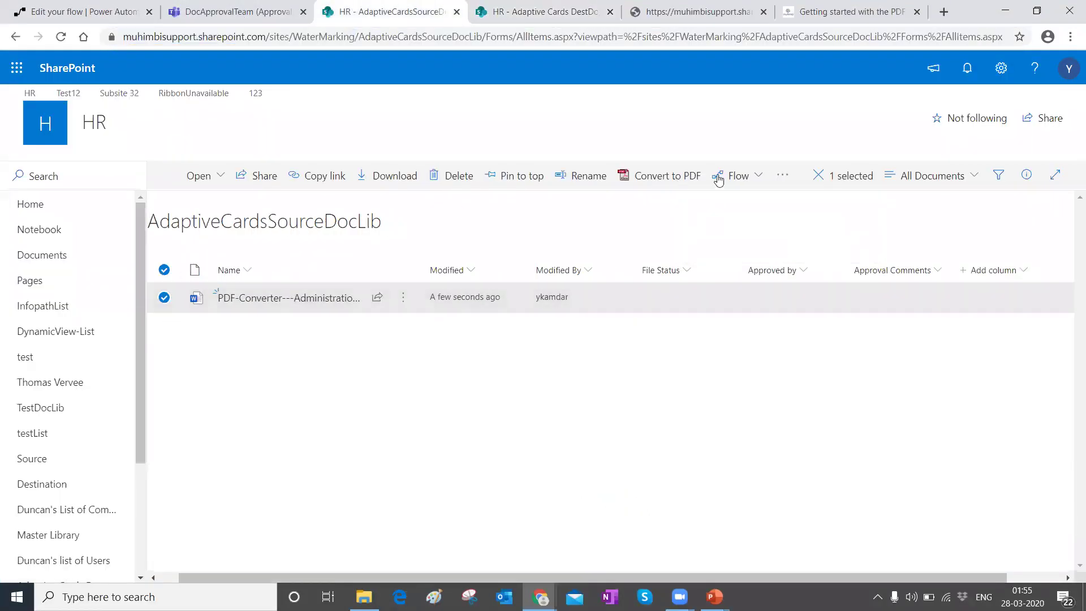
key(Delete)
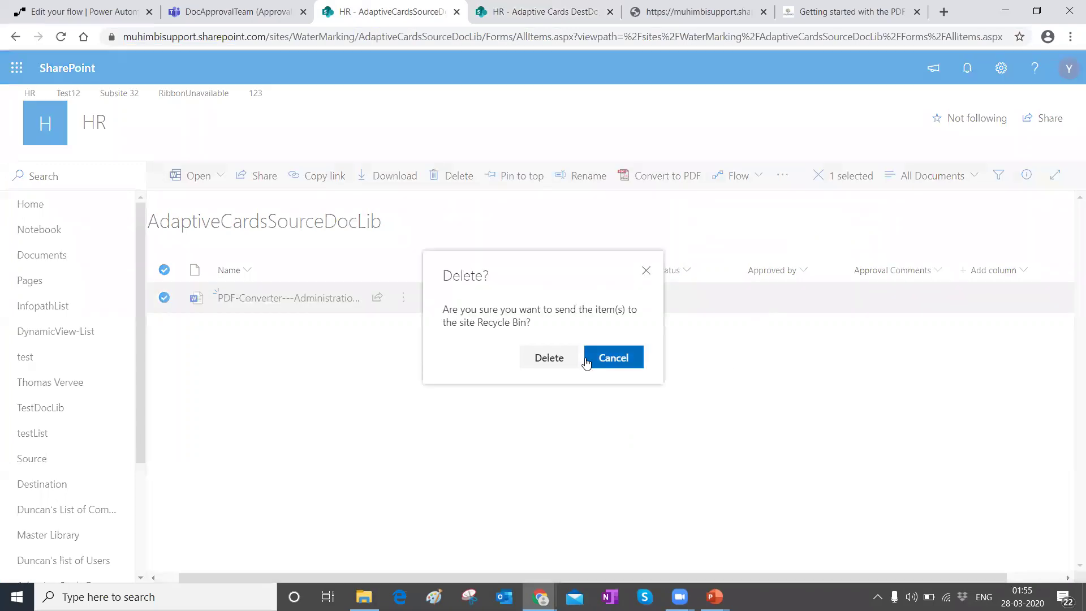
click(549, 358)
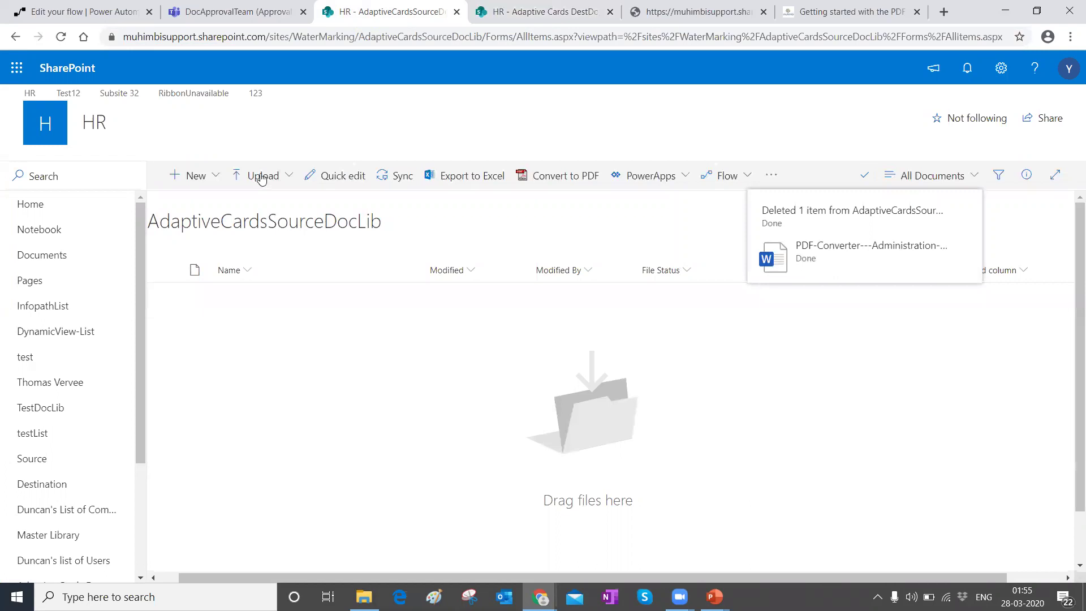
click(260, 176)
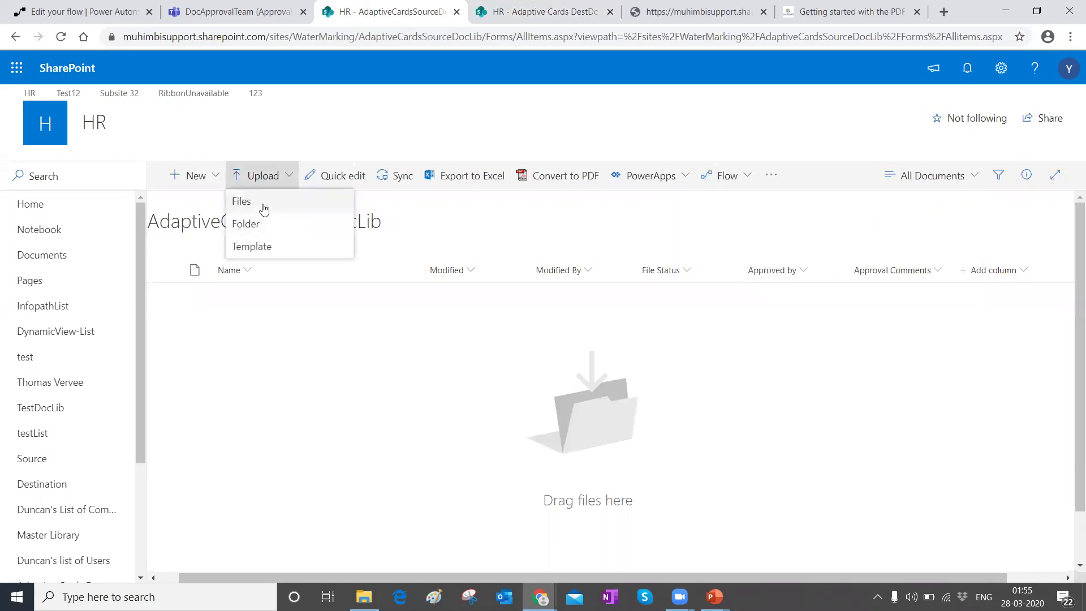
click(26, 6)
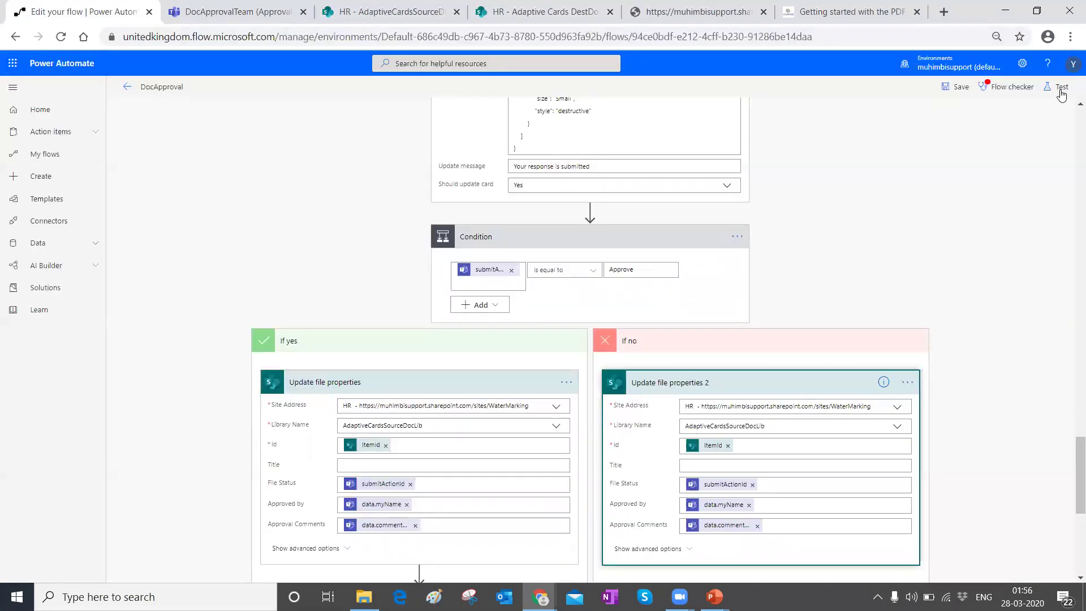
Step: Save and test the DocApproval flow using a manually performed trigger action
click(1060, 91)
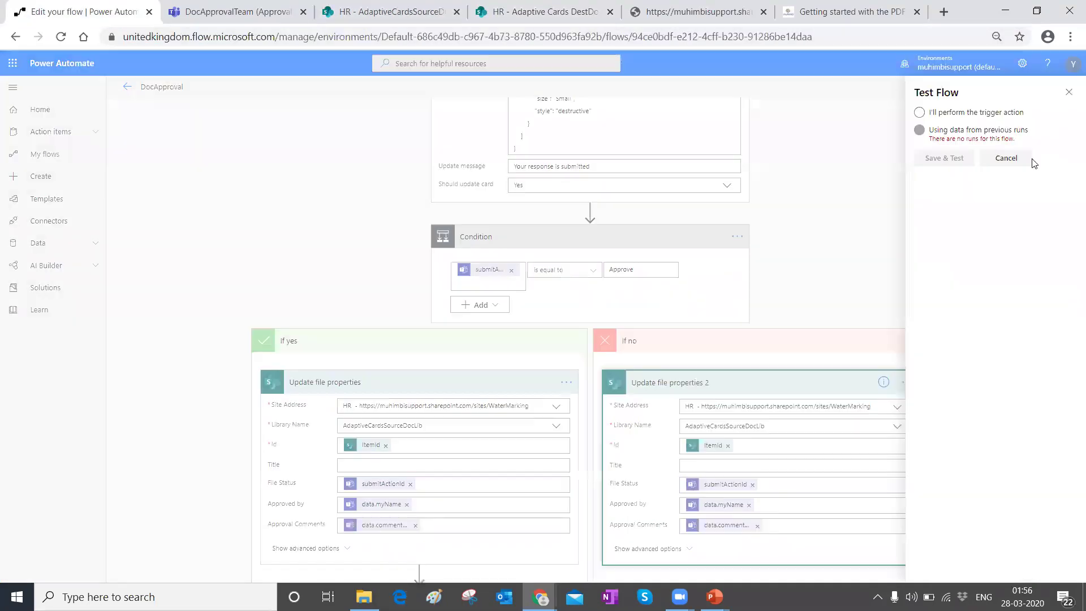
click(919, 112)
click(943, 159)
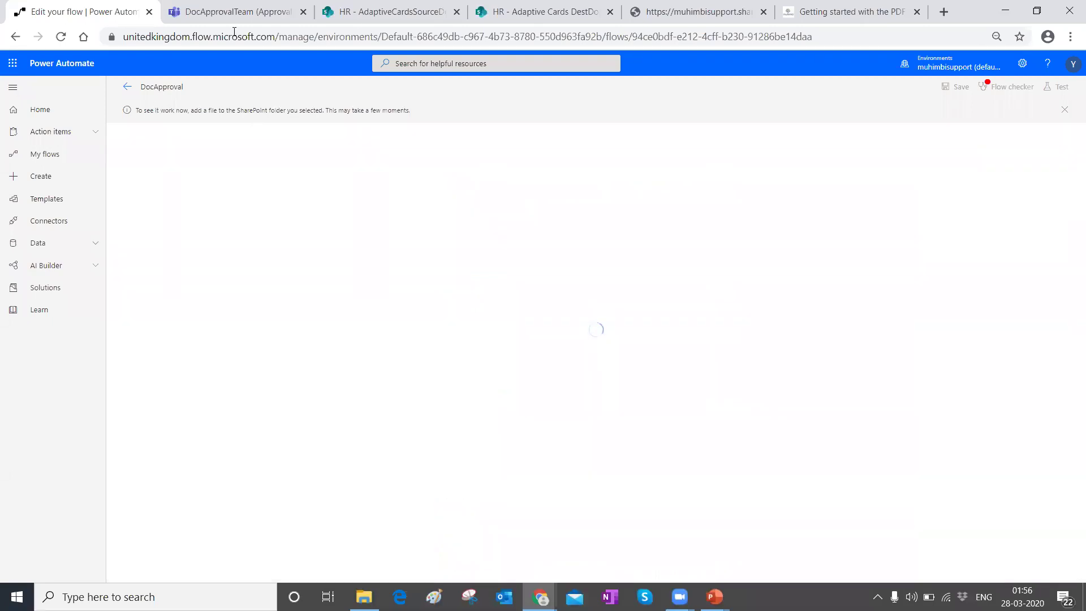
click(390, 12)
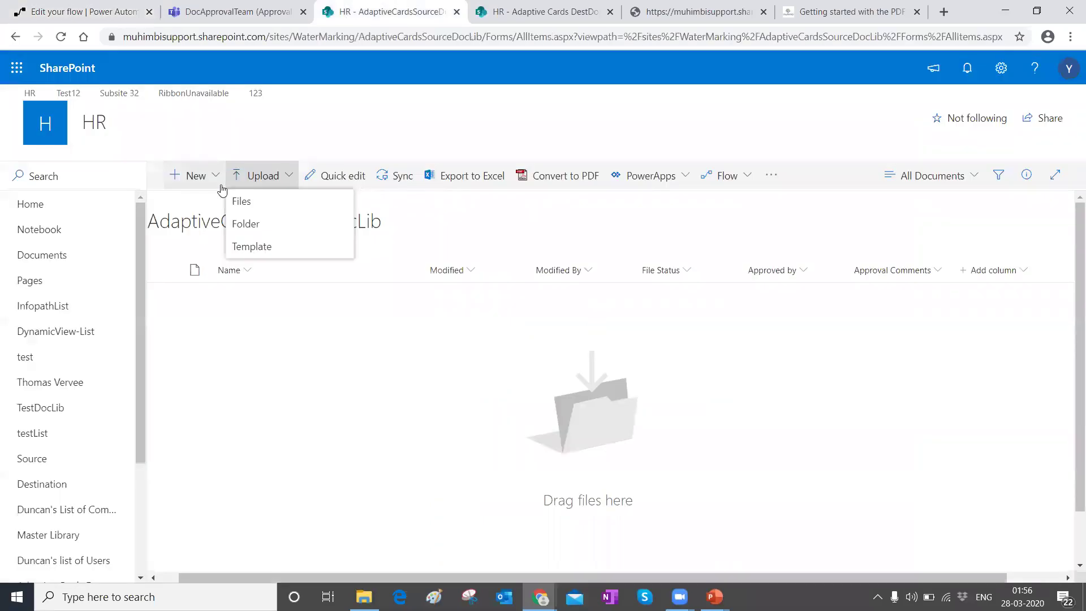
Step: Upload PDF-Converter---Administration-Guide into AdaptiveCardsSourceDocLib, then switch to the DocApprovalTeam channel in Teams
click(252, 208)
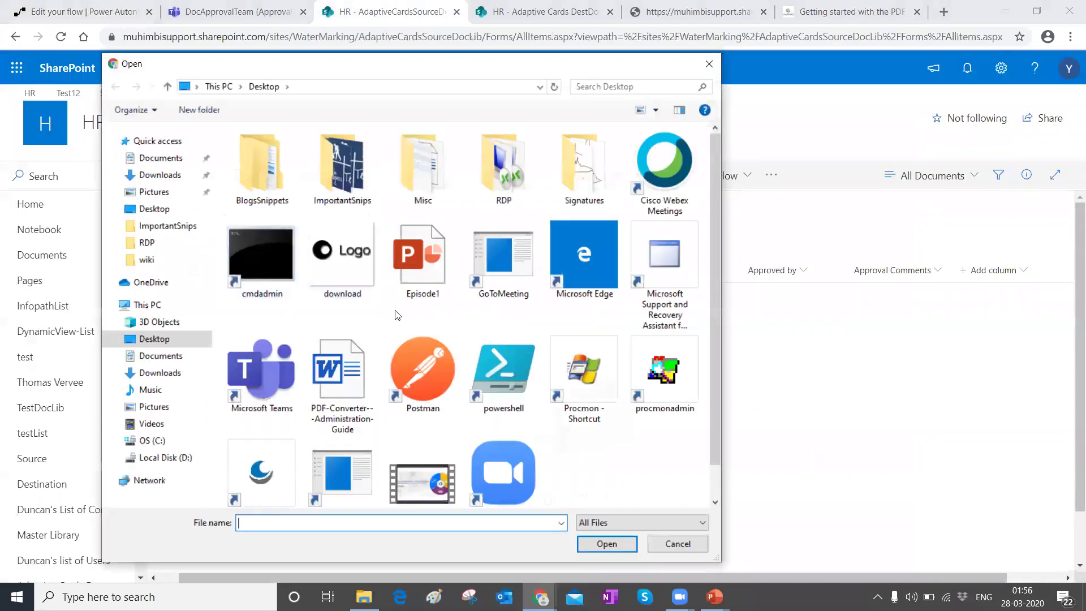
click(371, 359)
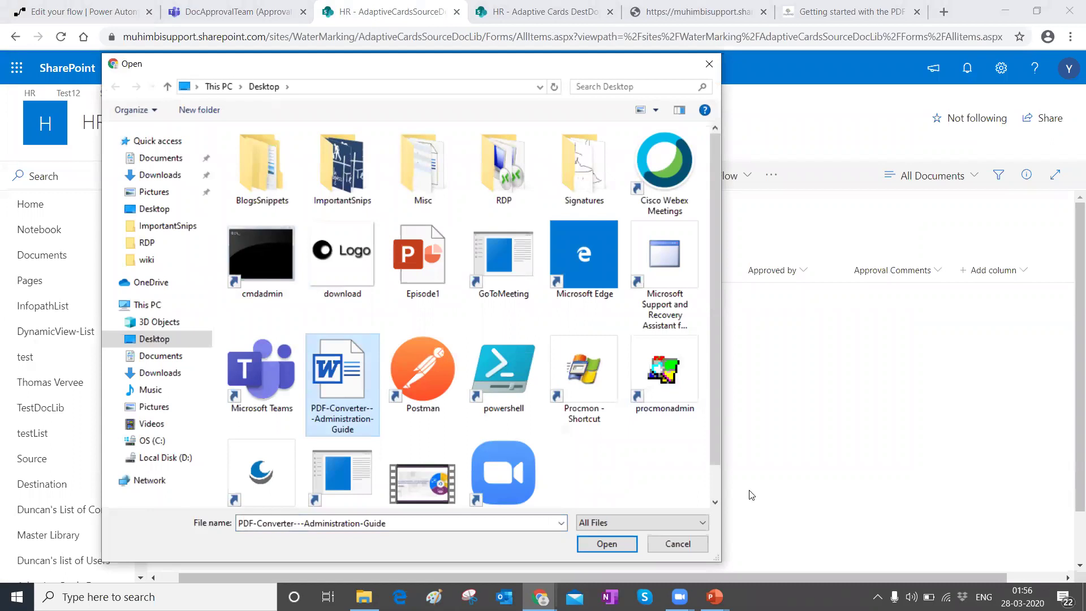
click(603, 542)
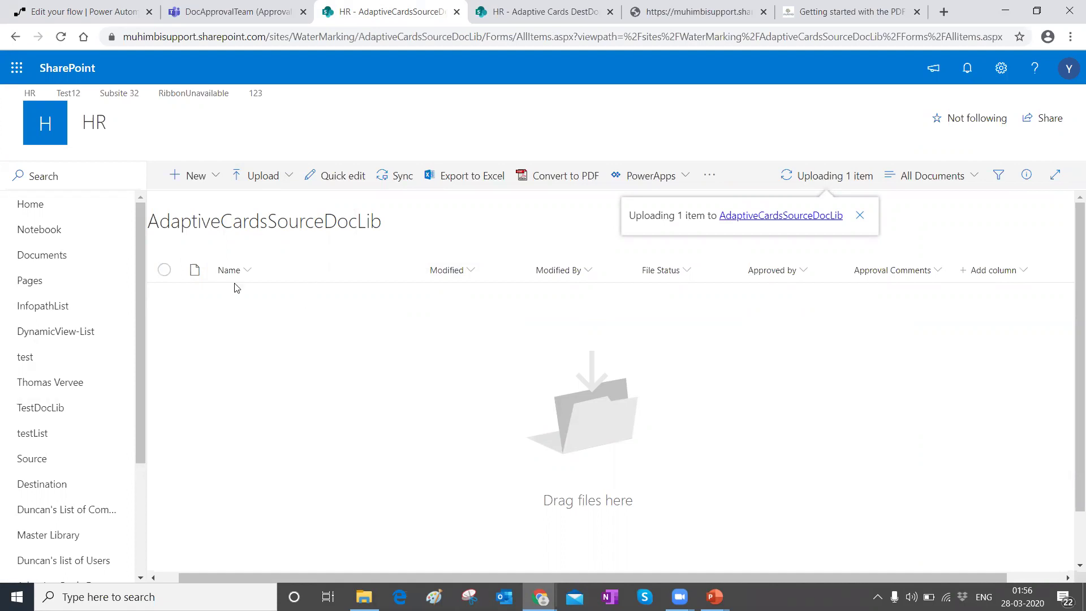
click(205, 13)
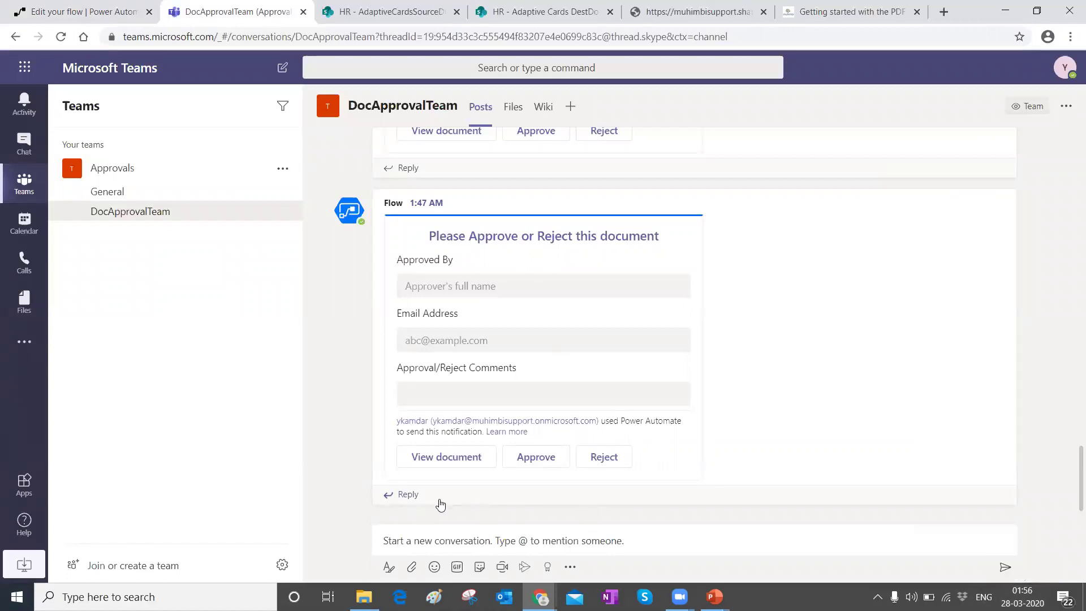
Step: Check the flow run and jump to the newest approval card in the DocApprovalTeam channel
click(79, 11)
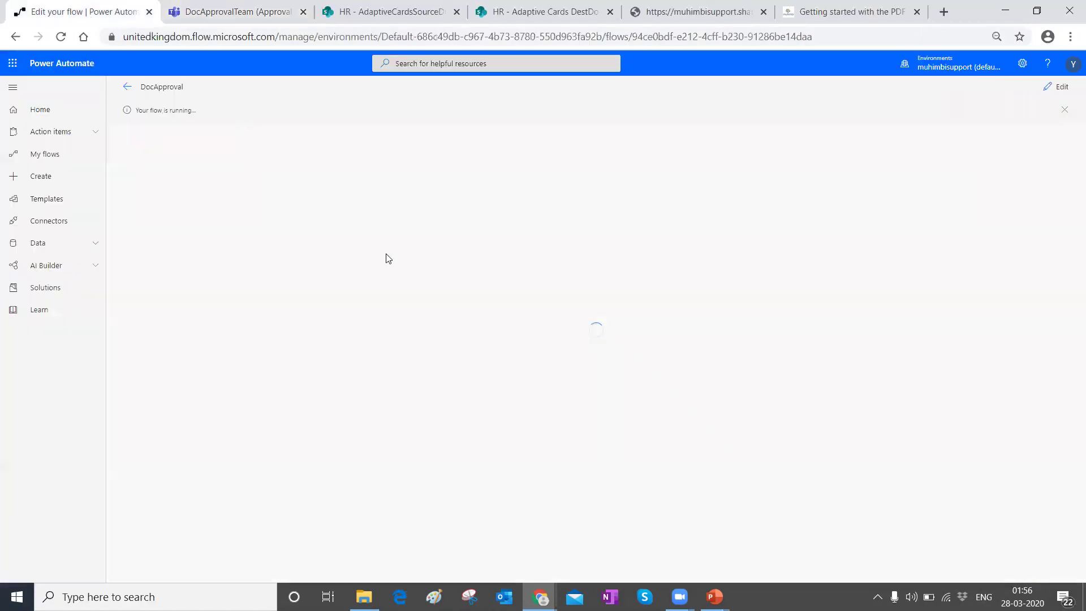
click(372, 7)
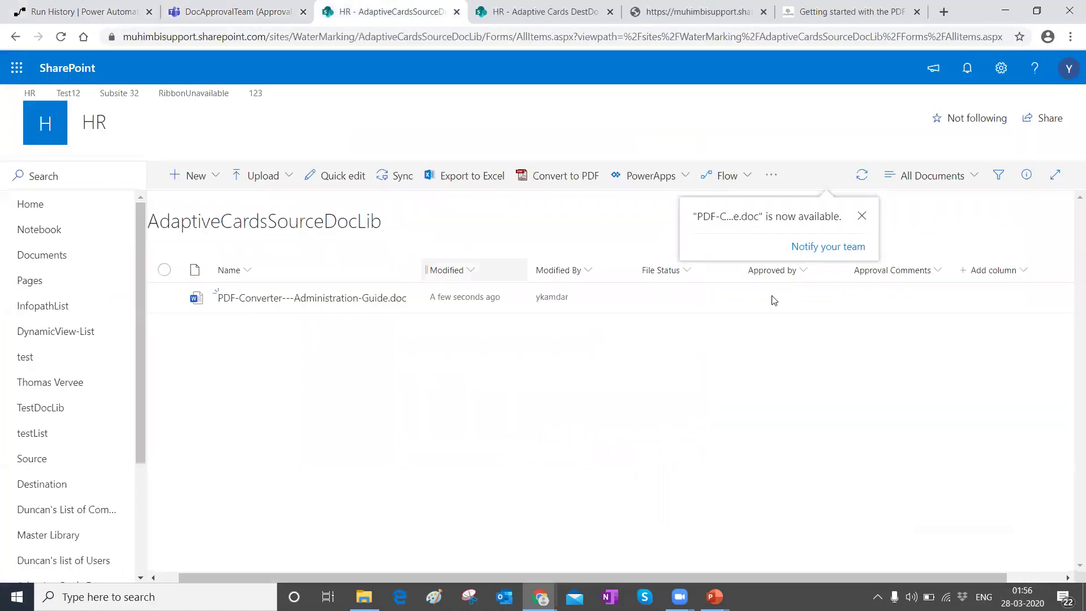
click(193, 8)
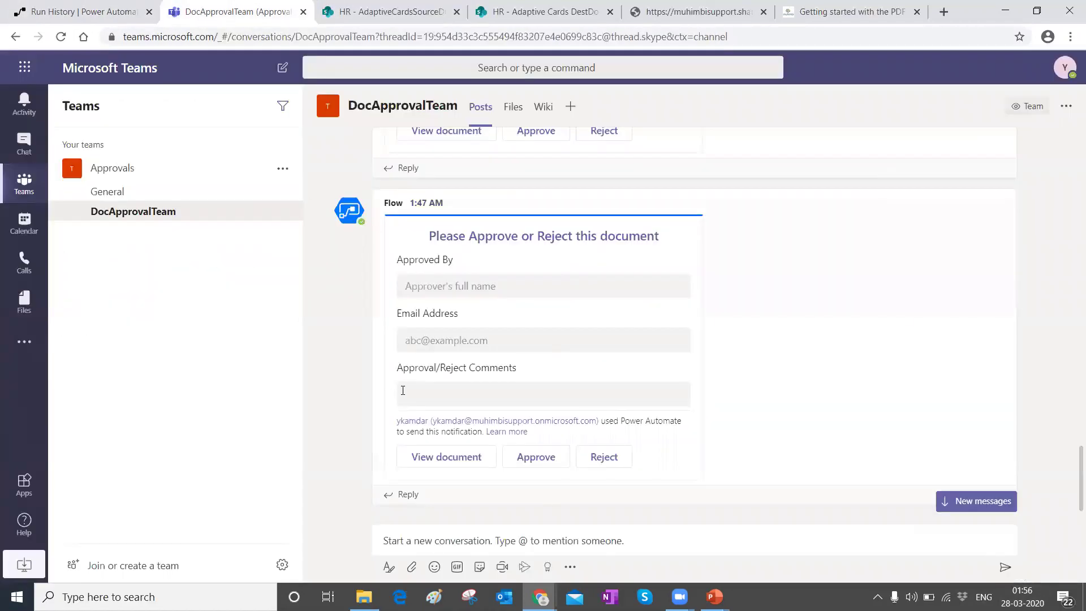
click(966, 505)
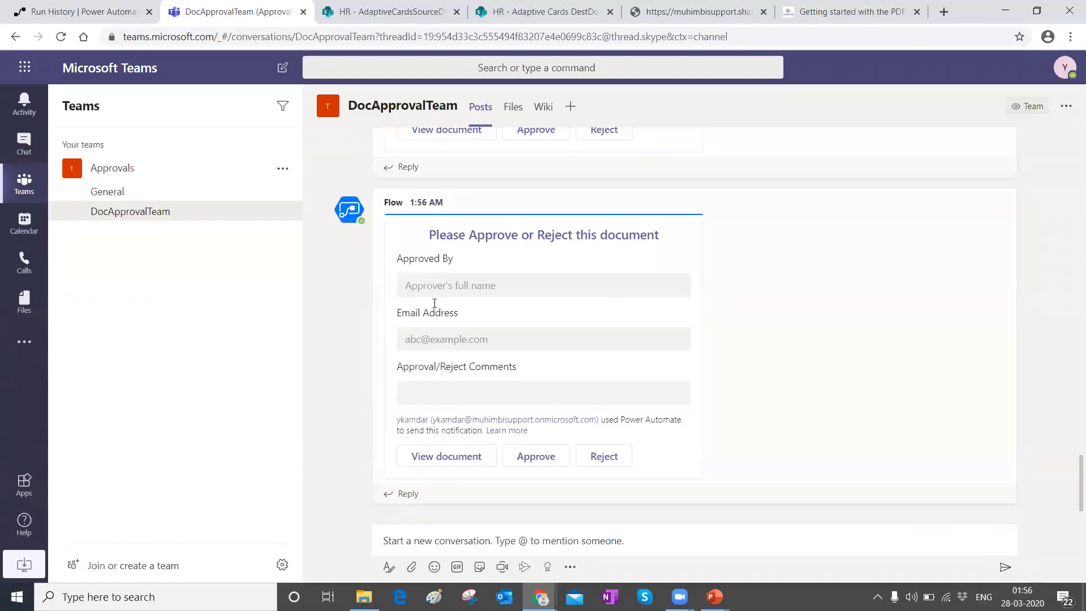
Step: Enter the approver's e-mail address on the card and begin the approval comment
click(434, 289)
key(Escape)
click(425, 338)
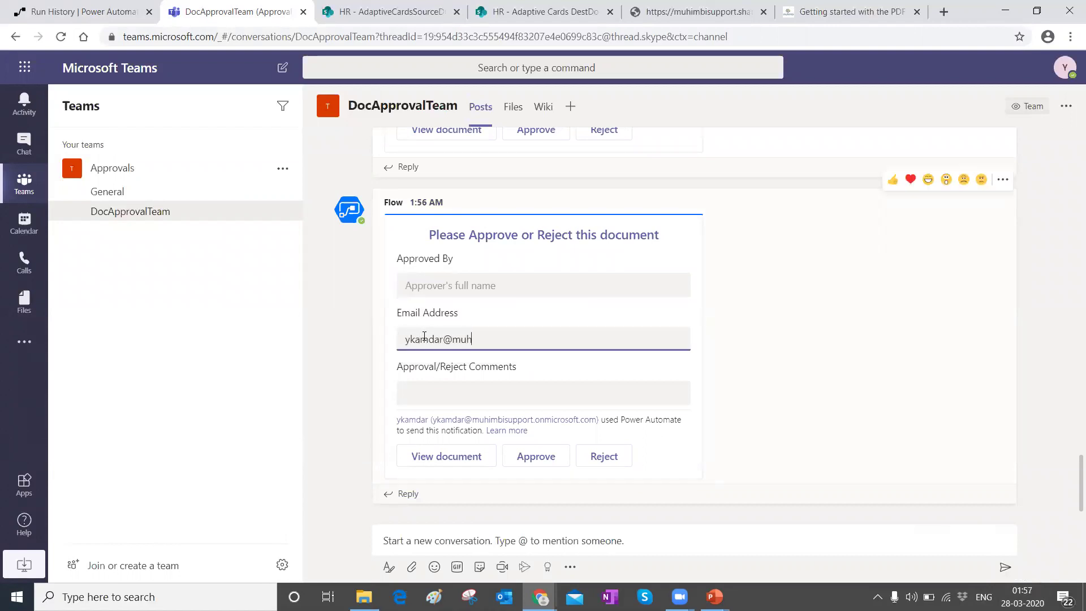
click(449, 392)
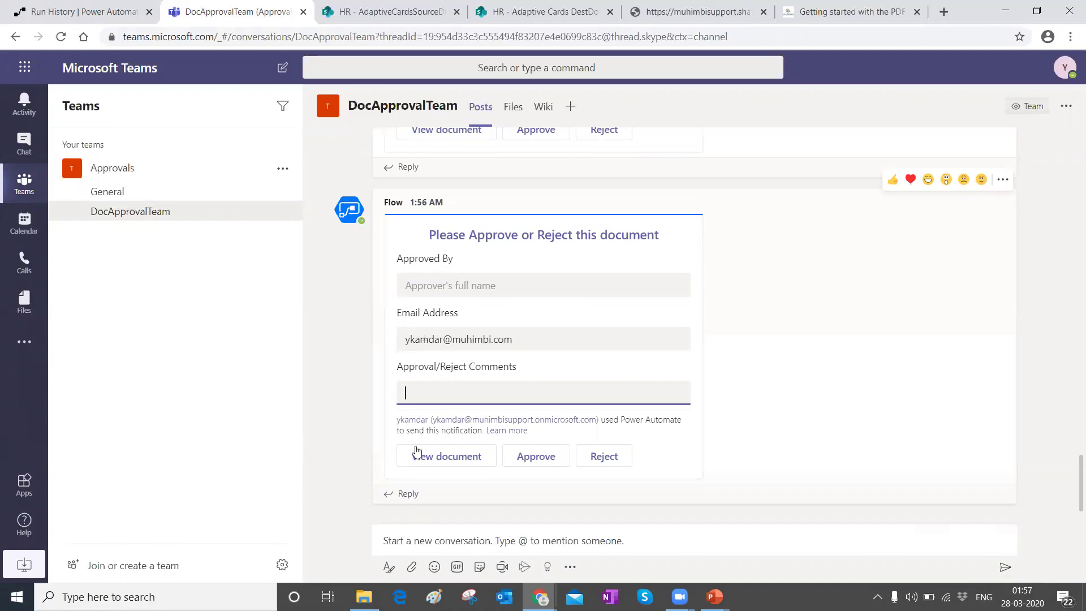
text(Thi)
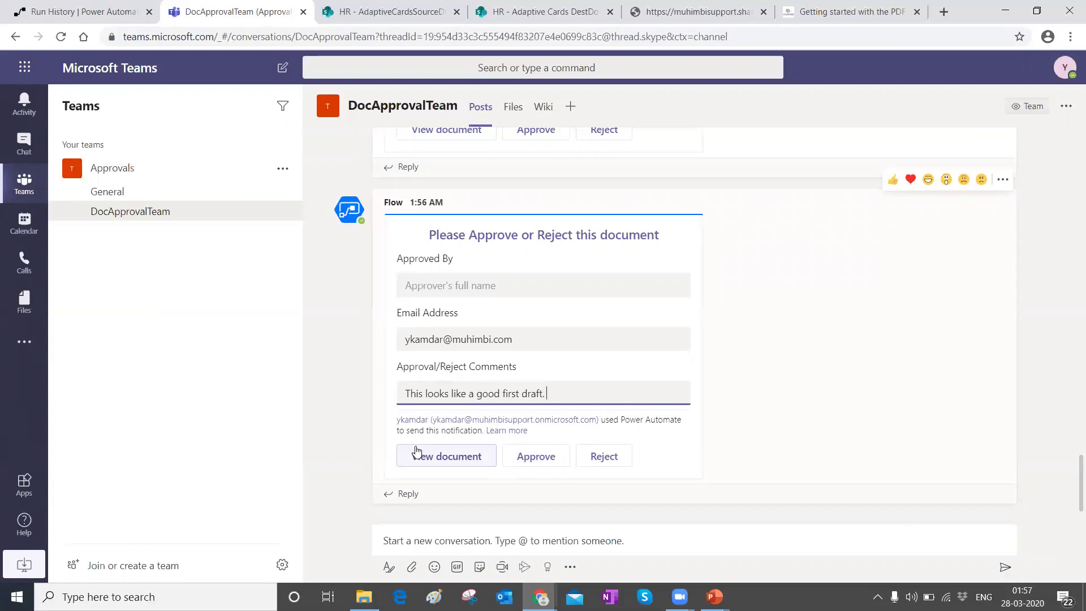
text(am approving this.)
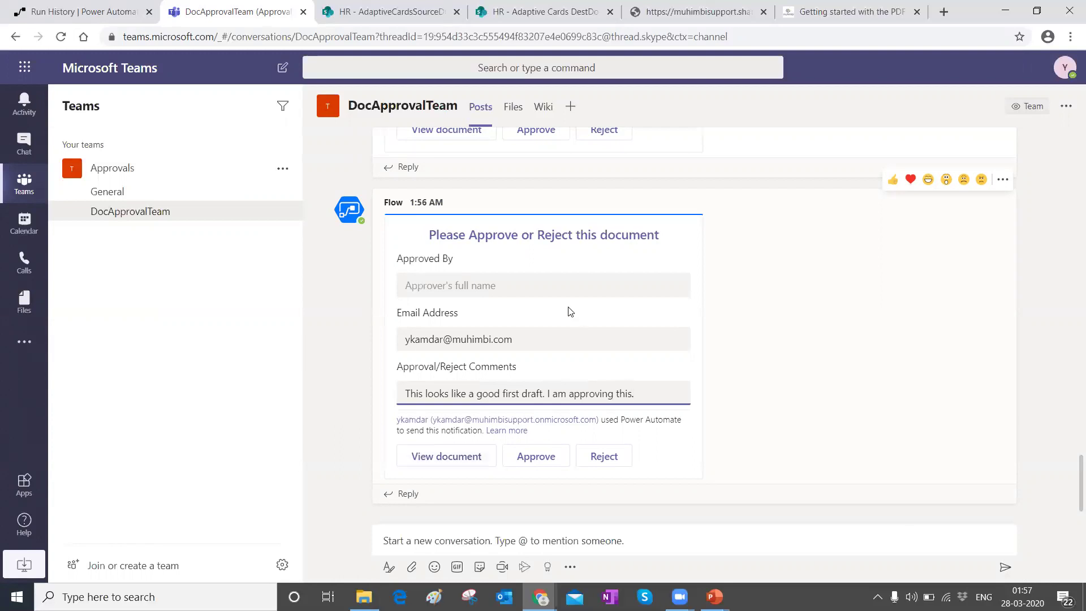
Step: Fill in the approver's full name, then open the card's attached document
click(457, 285)
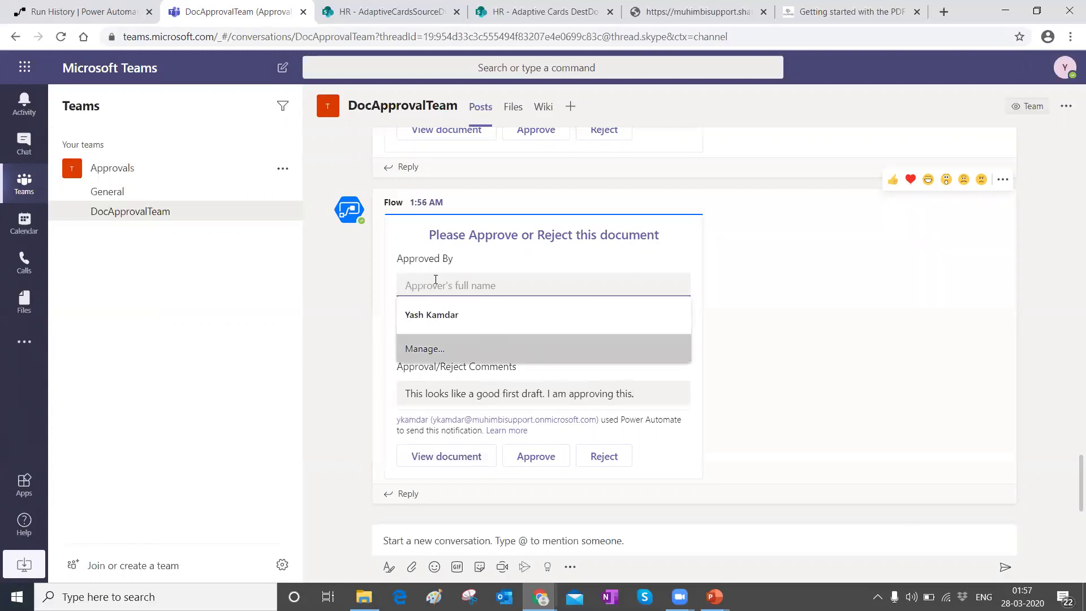
click(411, 286)
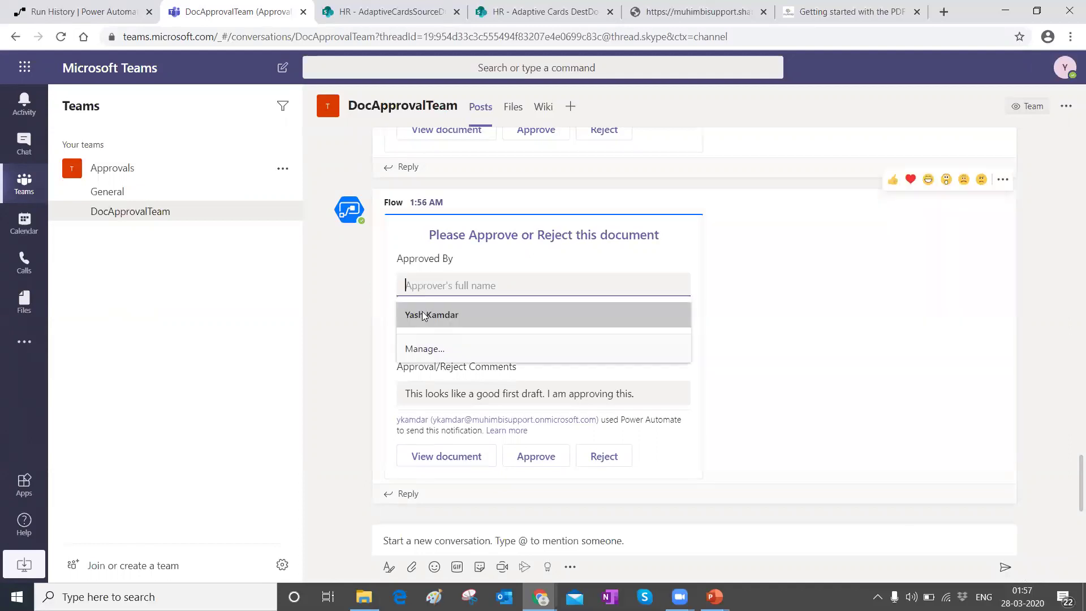
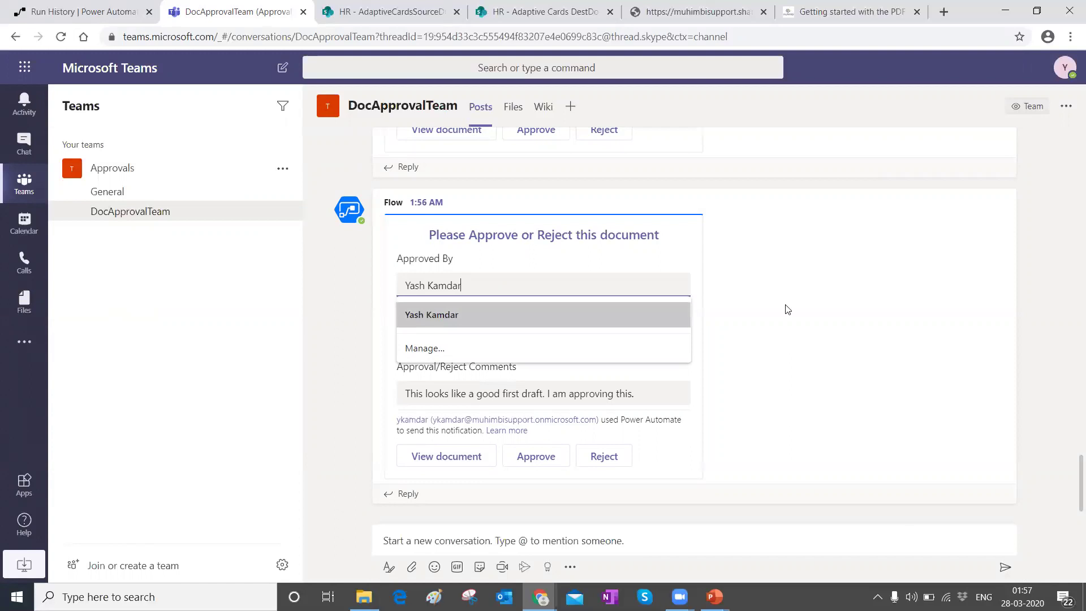
click(828, 315)
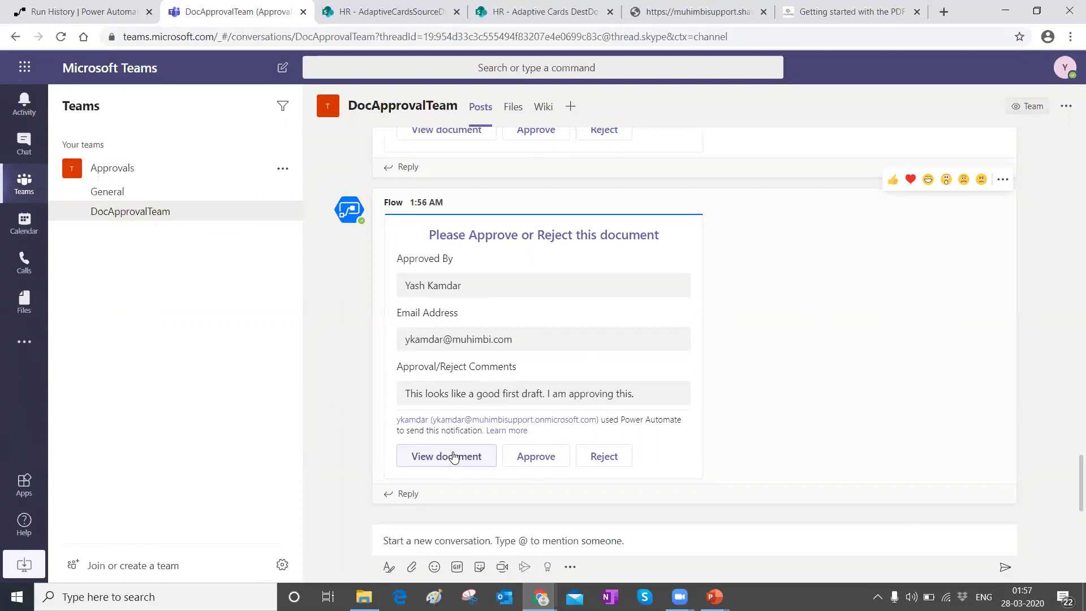
click(453, 457)
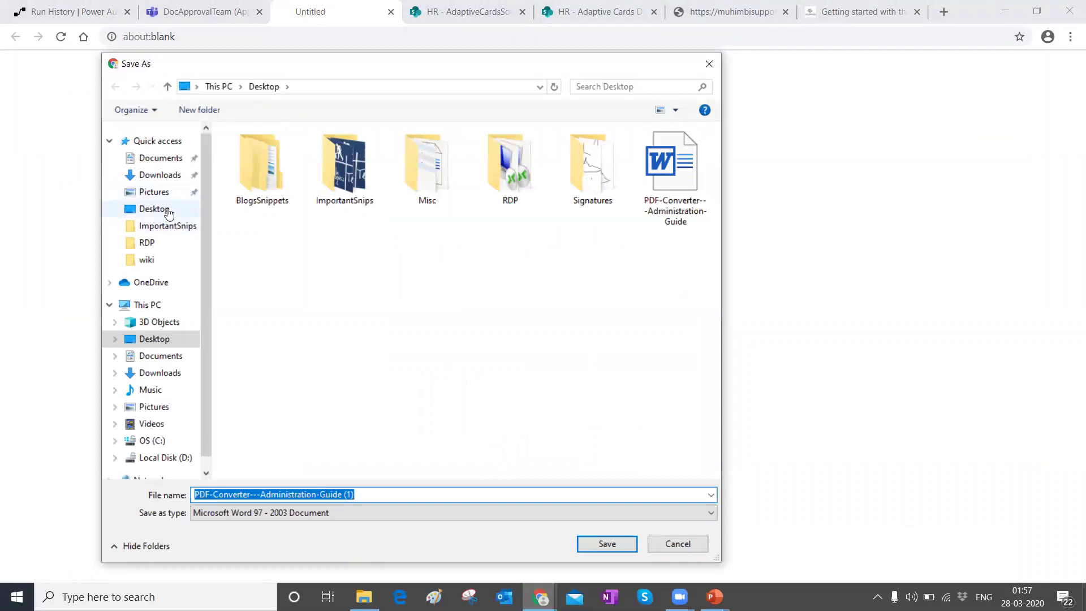
Step: Save the card's document to the Desktop as Draft1.doc and show it in File Explorer
click(412, 494)
key(ctrl+a)
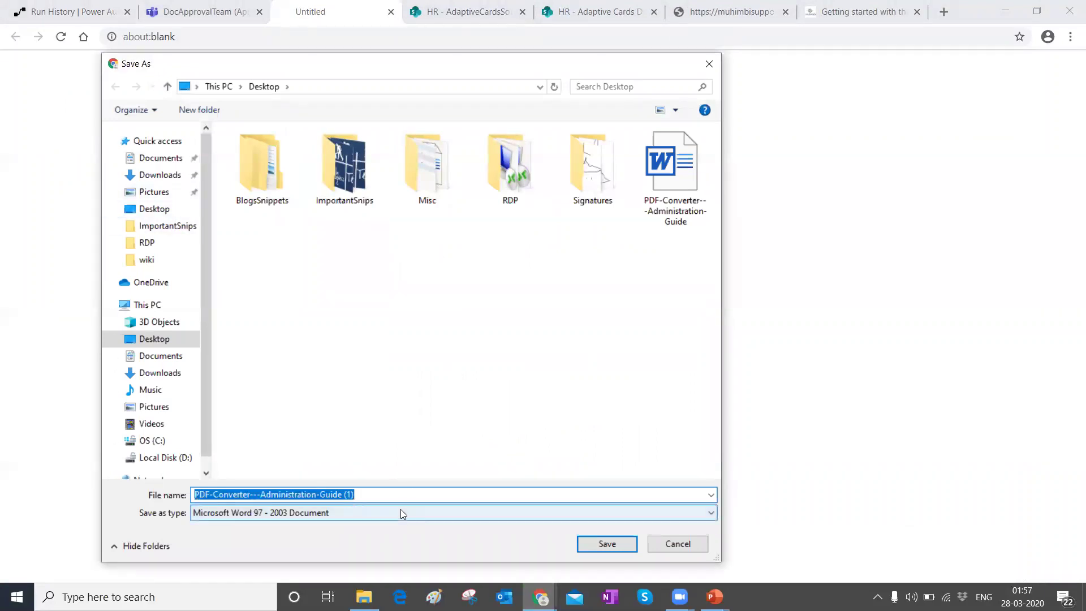
text(Draft1)
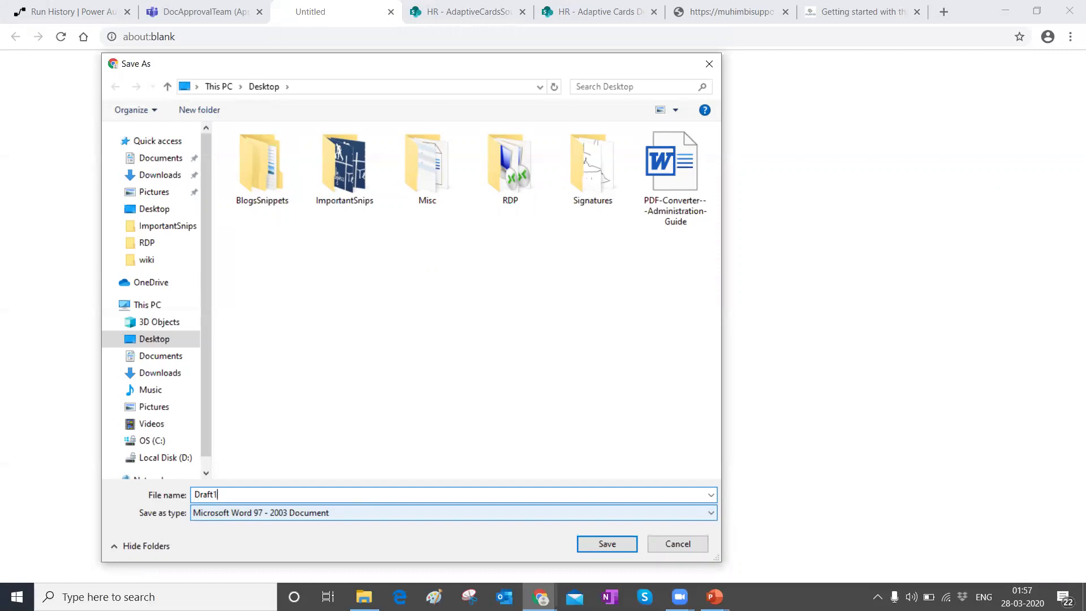
click(617, 541)
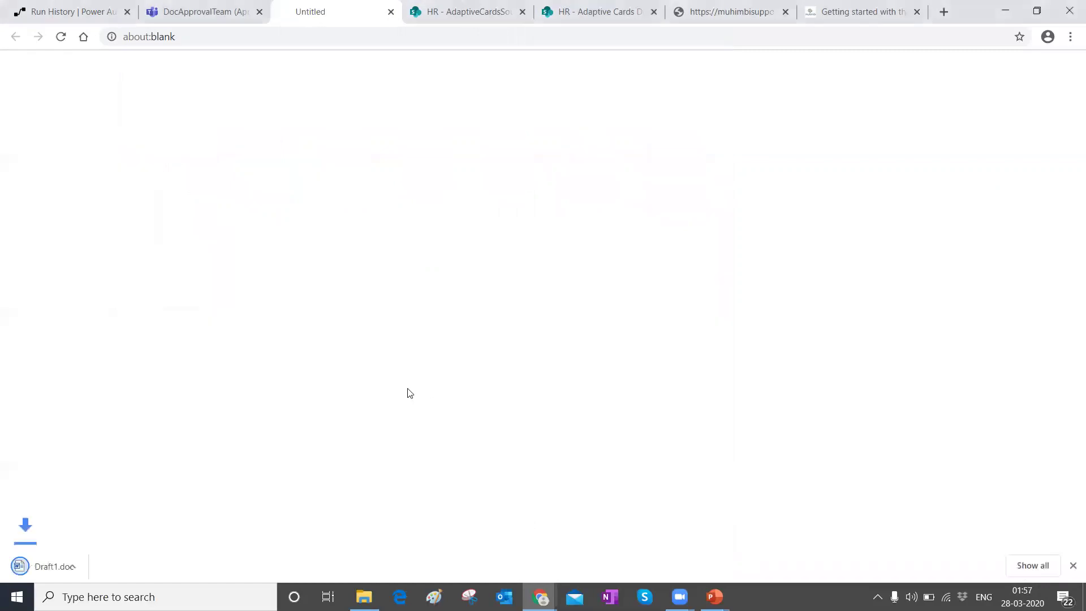
click(149, 568)
click(160, 516)
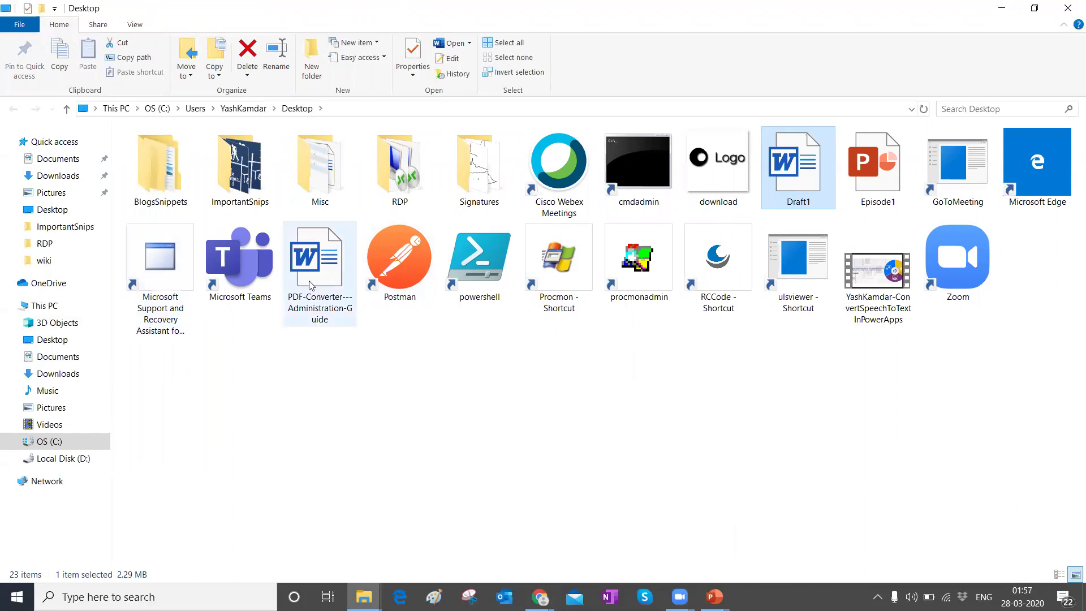
Step: Open Draft1 in Word, page through the PDF Converter guide to its licensing appendix, and close it
double_click(792, 169)
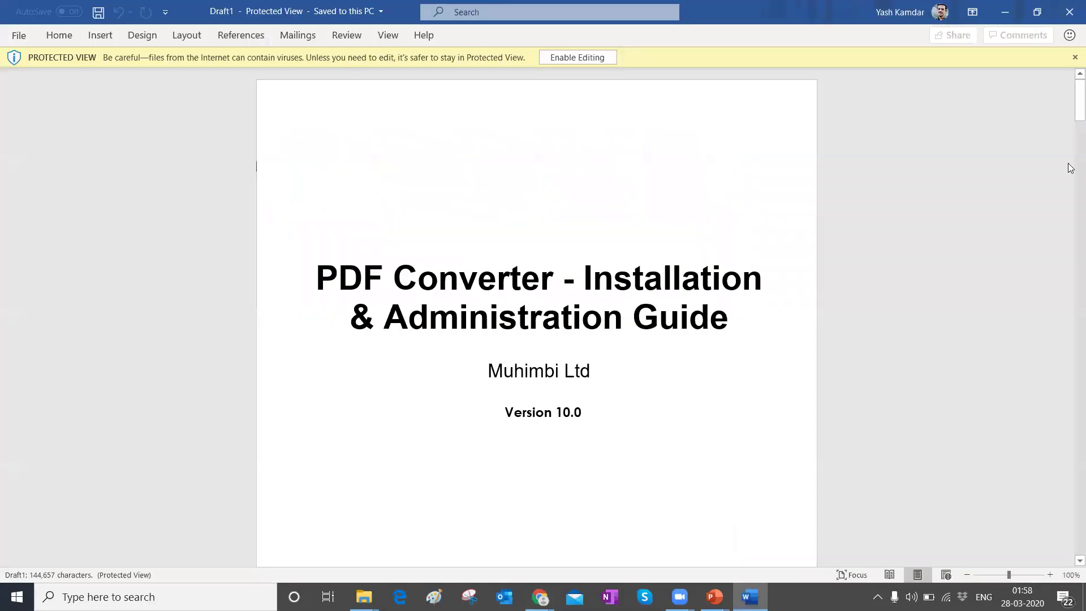
drag(1071, 102, 1071, 247)
scroll(623, 235, down, 15)
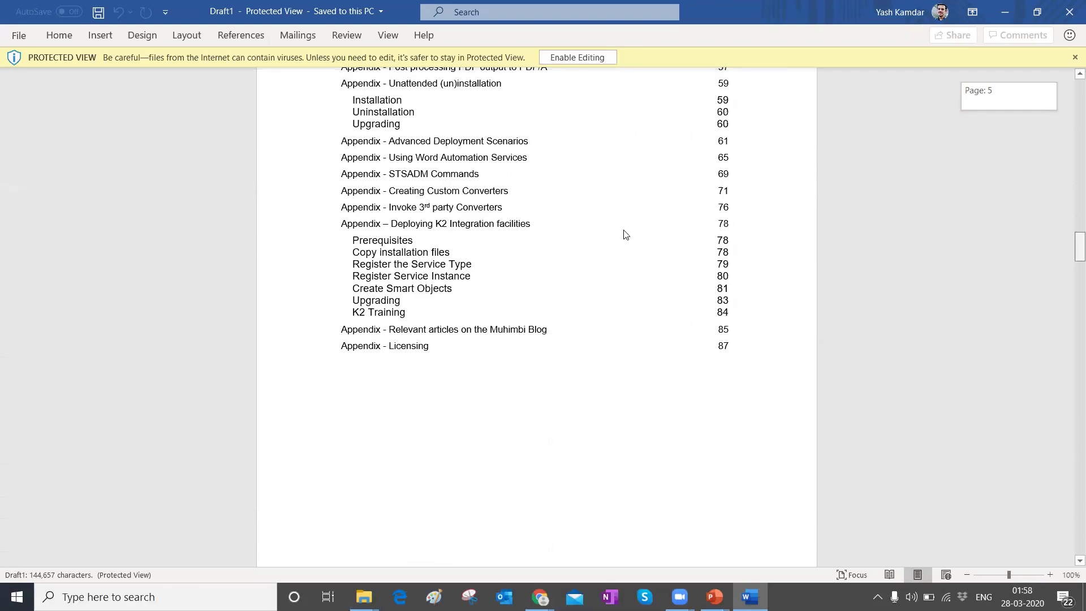
drag(1071, 187, 1071, 566)
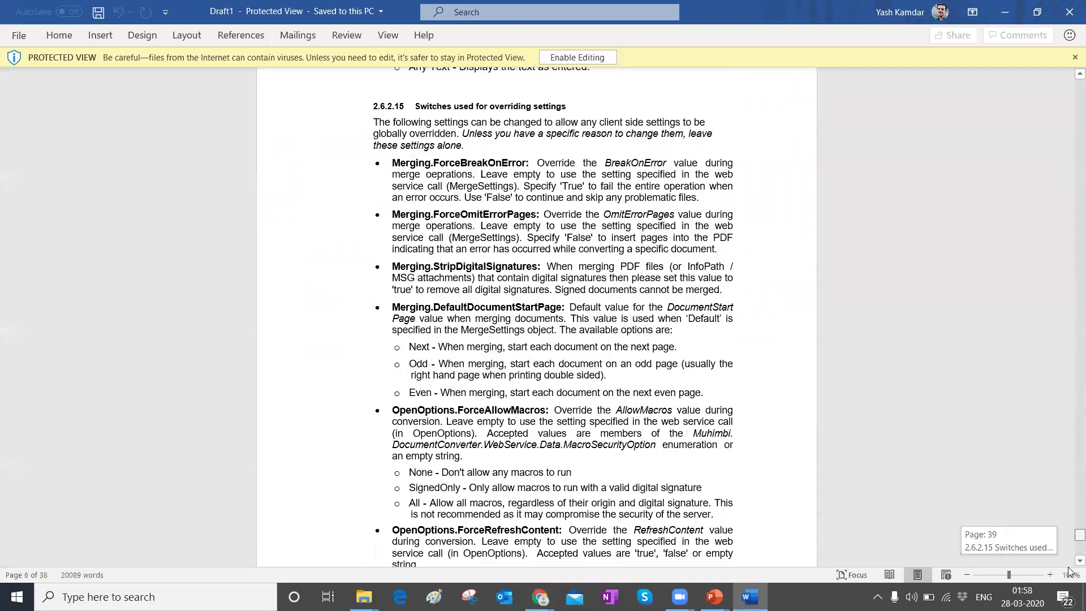
scroll(447, 364, up, 10)
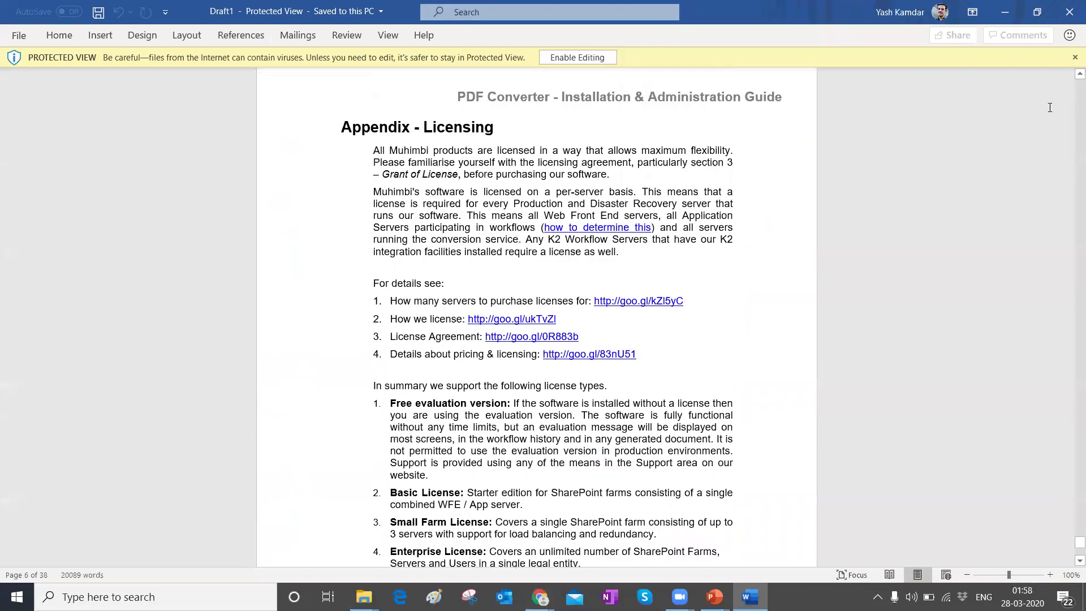
click(1071, 7)
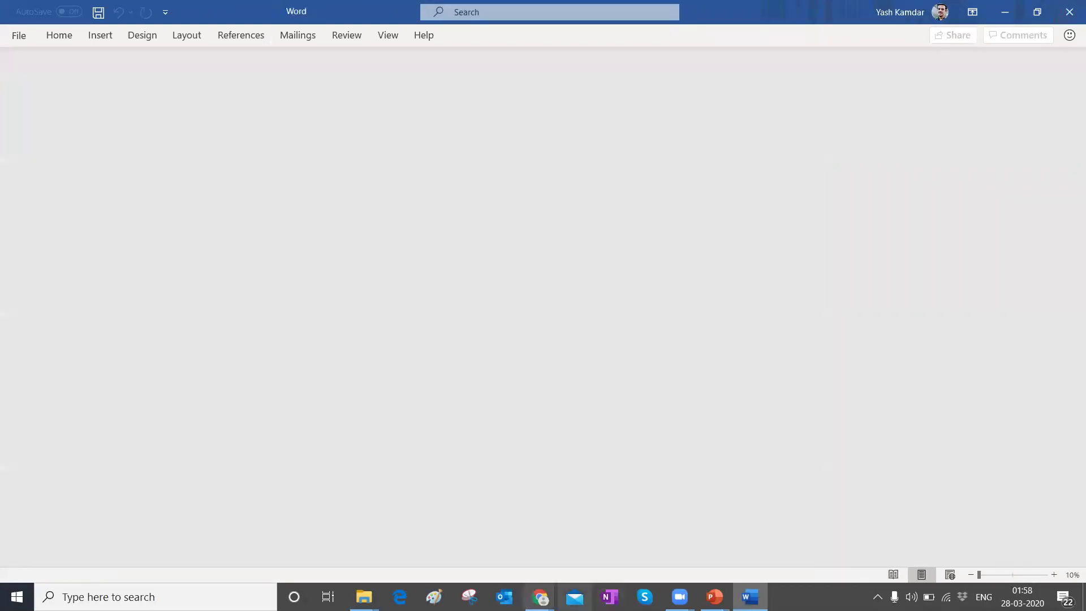
Step: Approve the document on the DocApprovalTeam channel's card, then view the flow's run history
mouse_move(540, 597)
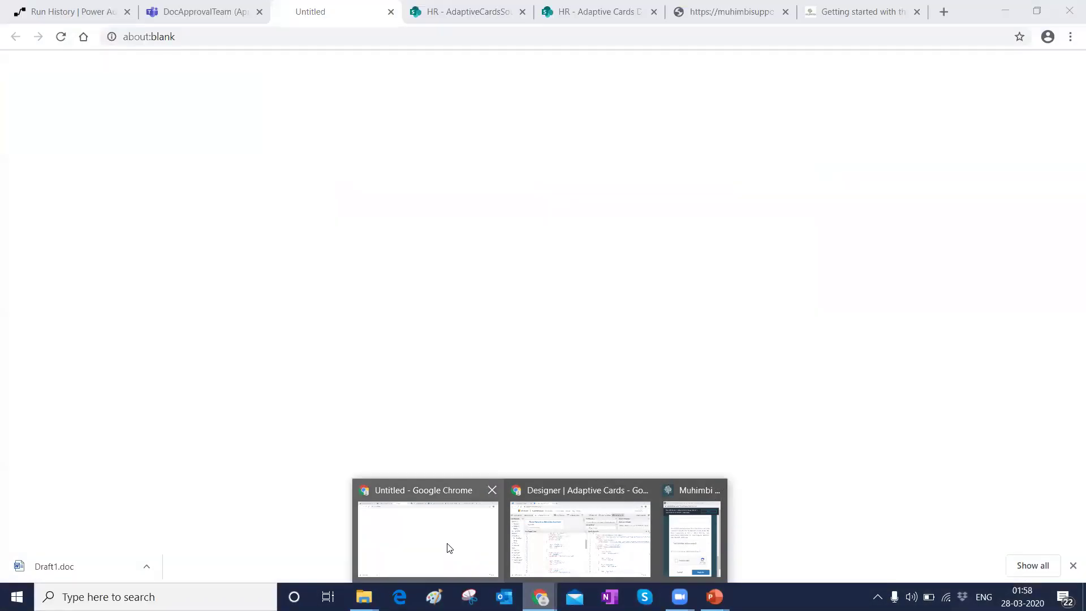
click(449, 547)
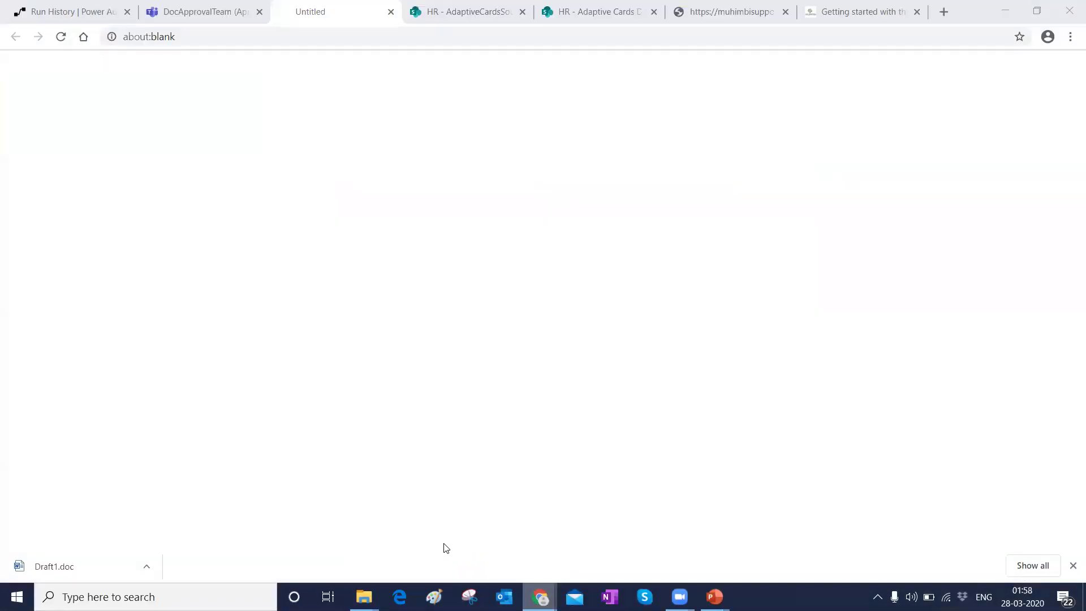
click(169, 11)
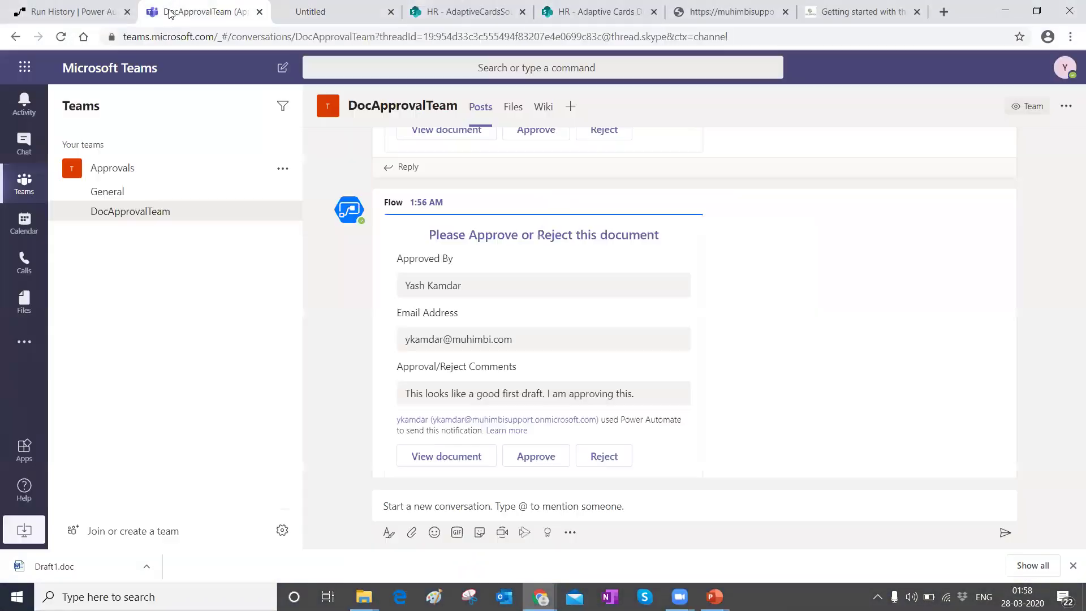
click(536, 459)
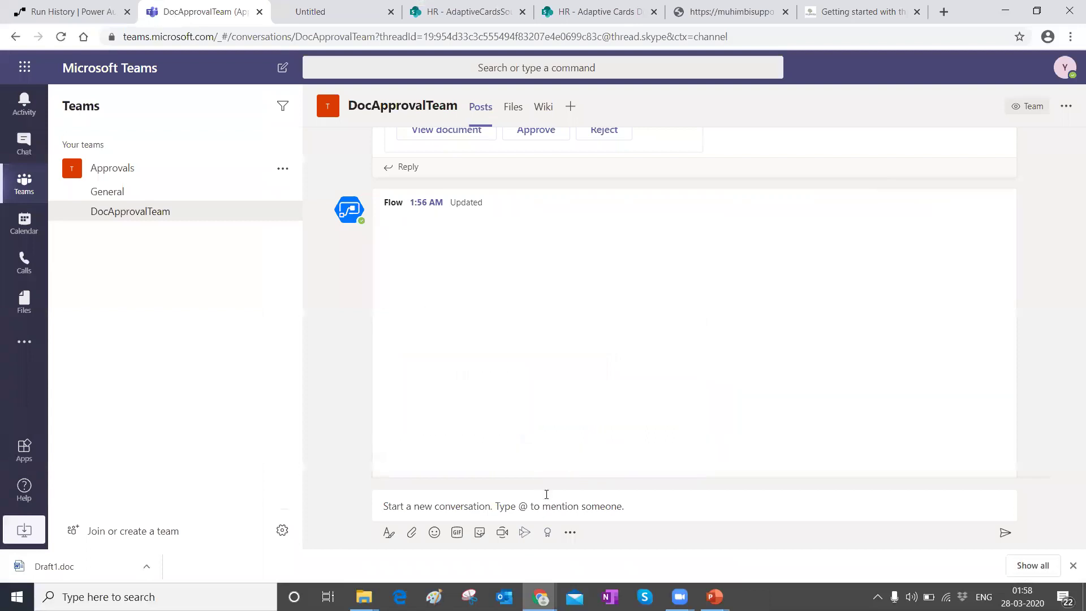
click(81, 7)
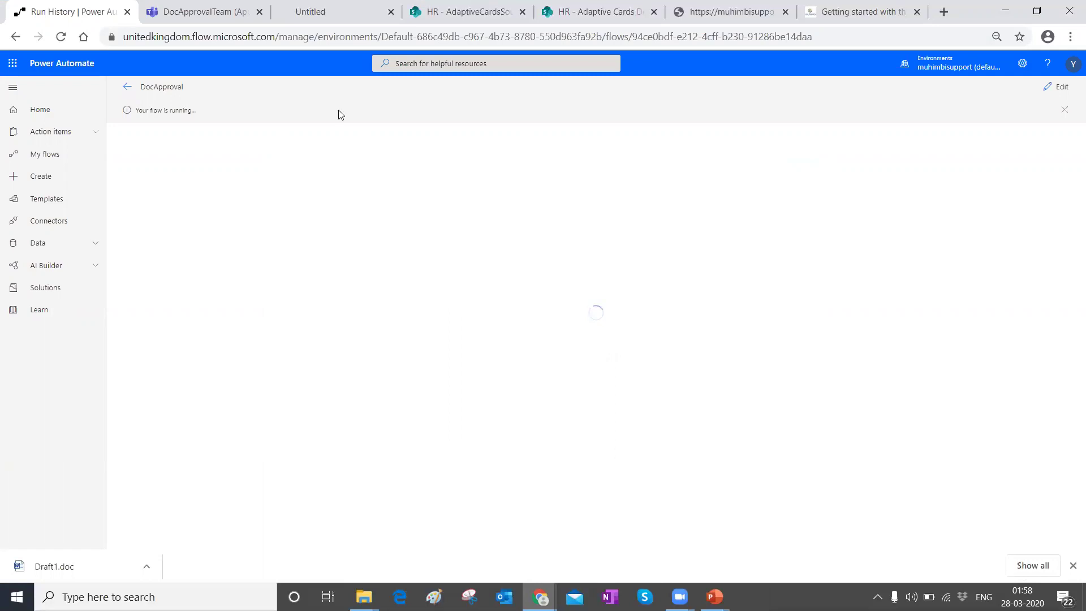
Step: Check the guide's File Status, Approved by and Approval Comments in AdaptiveCardsSourceDocLib
click(431, 13)
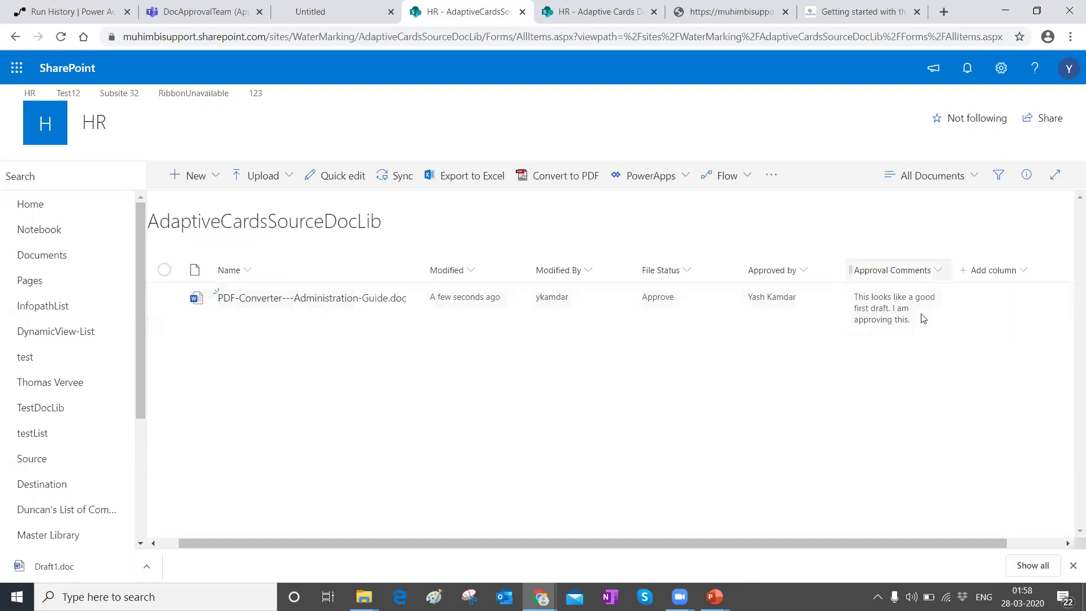
Step: Compare the source file's approval details with the converted PDF in Adaptive Cards DestDocLib
click(624, 6)
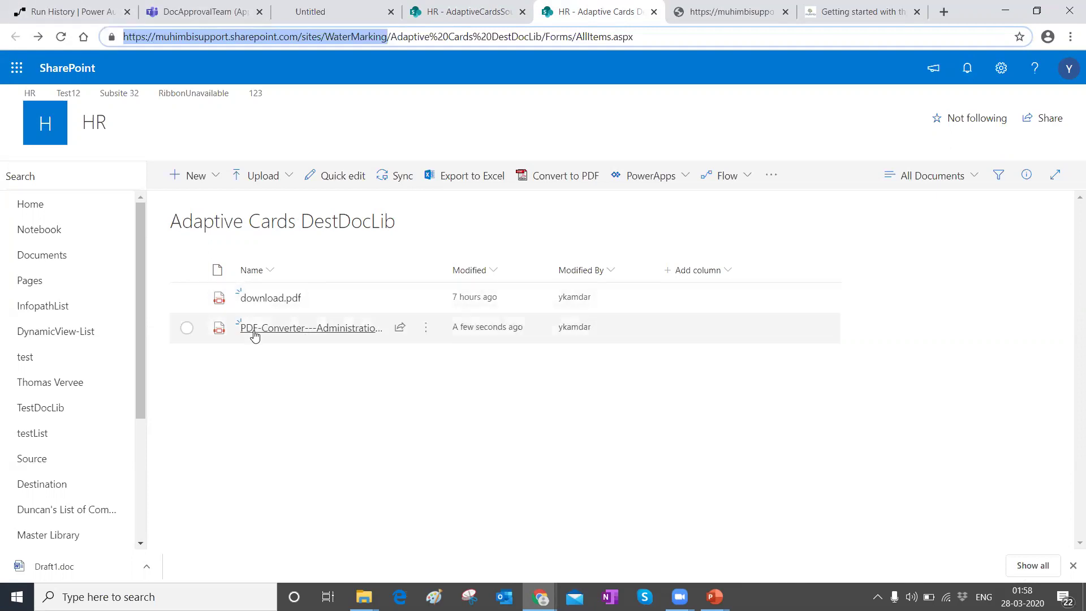
click(464, 11)
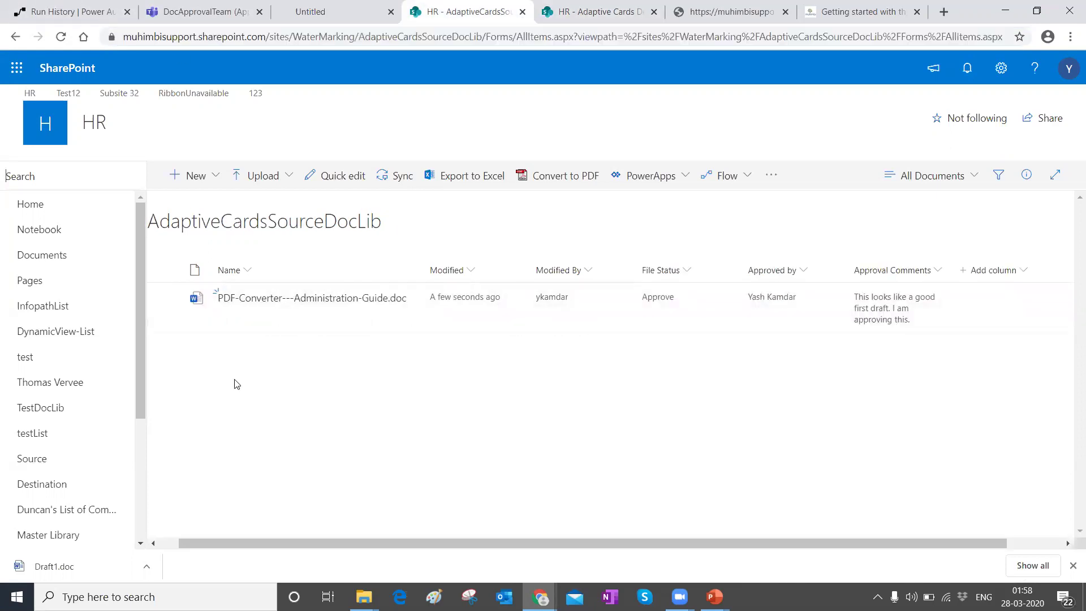
click(617, 15)
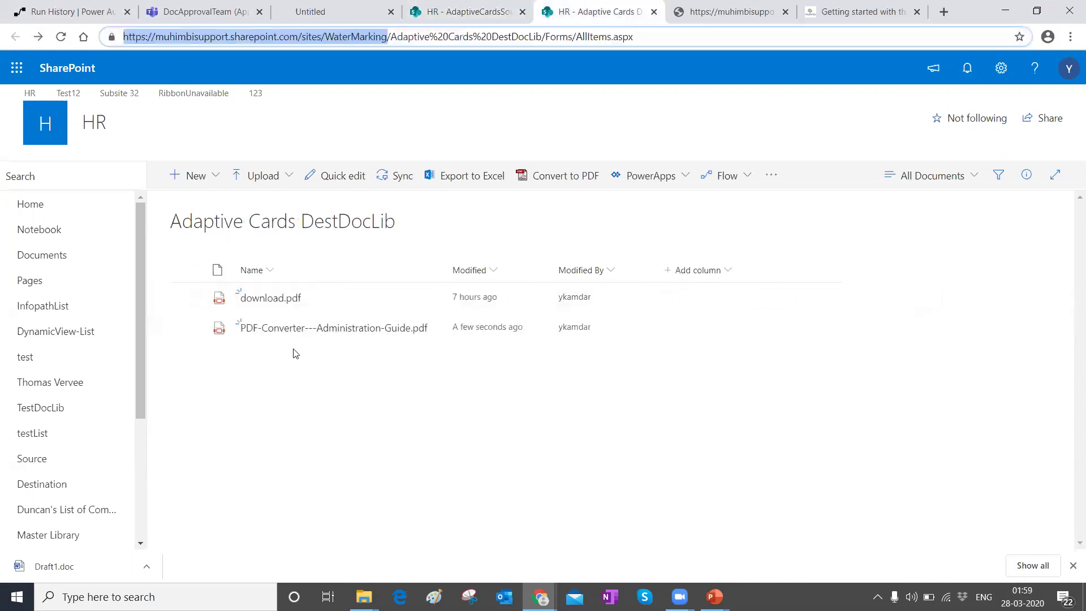
click(333, 328)
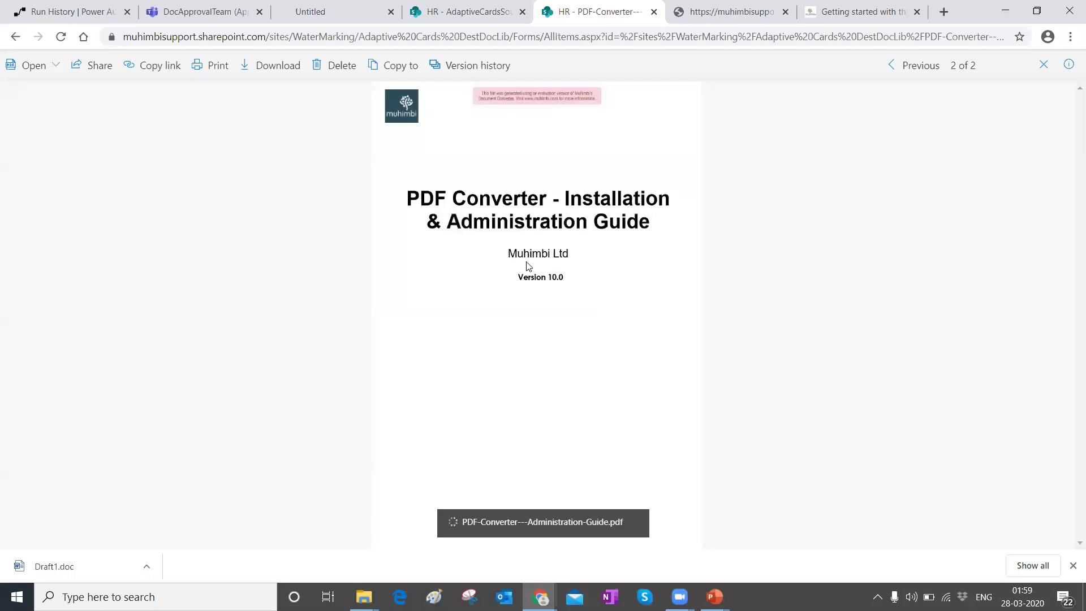
scroll(490, 307, up, 7)
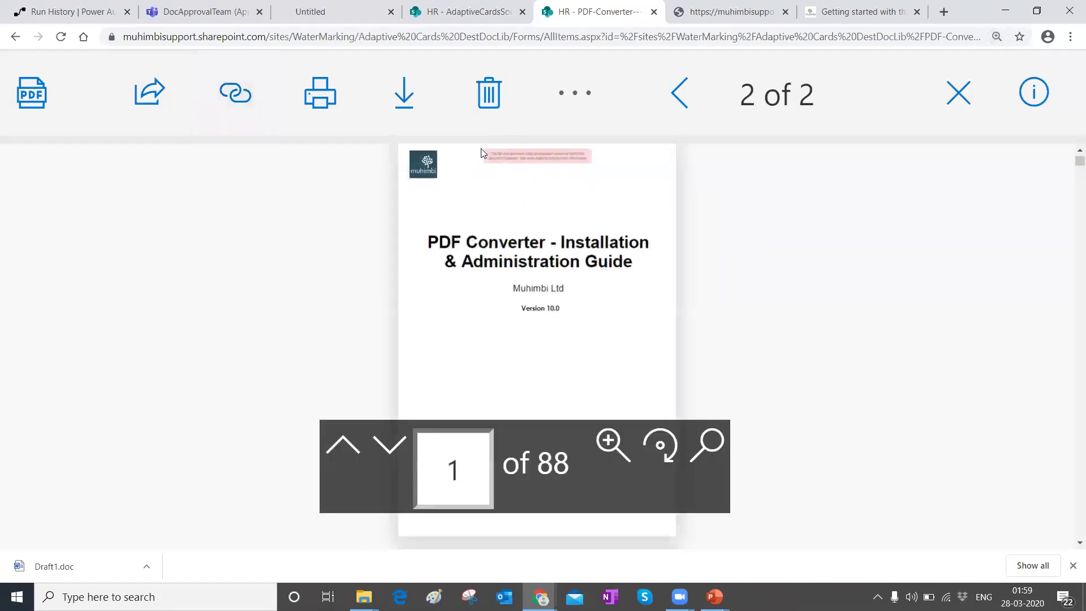
click(959, 93)
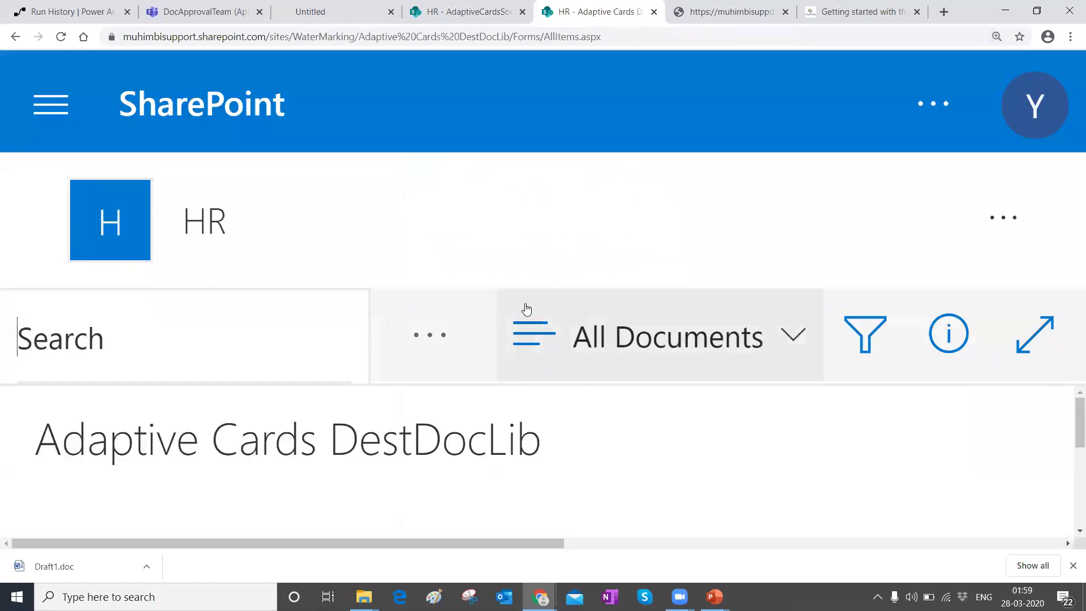
scroll(509, 280, down, 6)
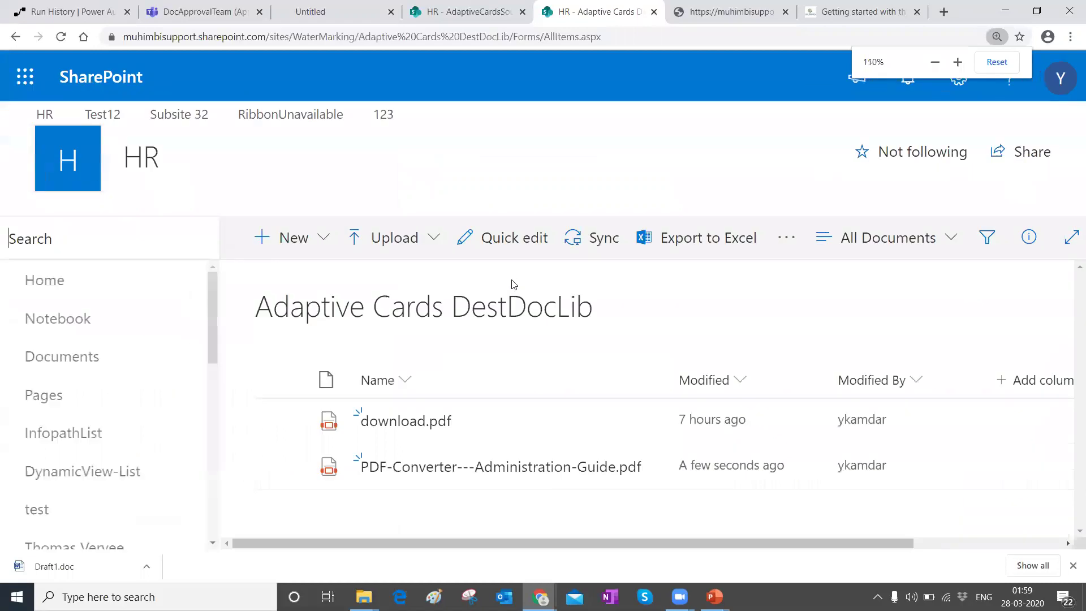
Step: Read through PDF-Converter---Administration-Guide.pdf, then return to the DocApproval run page
click(375, 362)
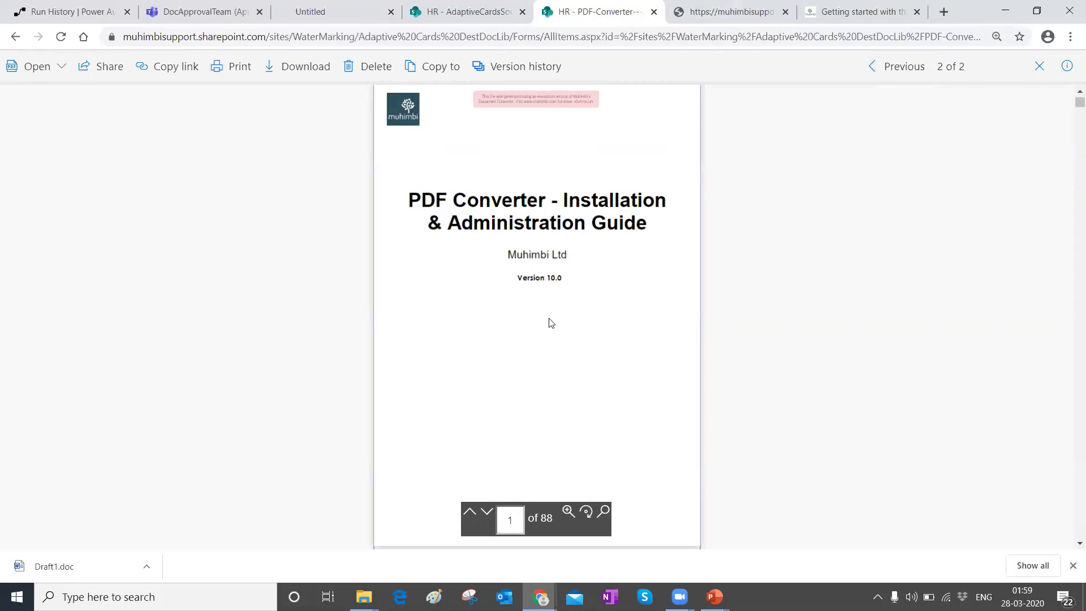
scroll(549, 323, down, 15)
scroll(538, 369, down, 20)
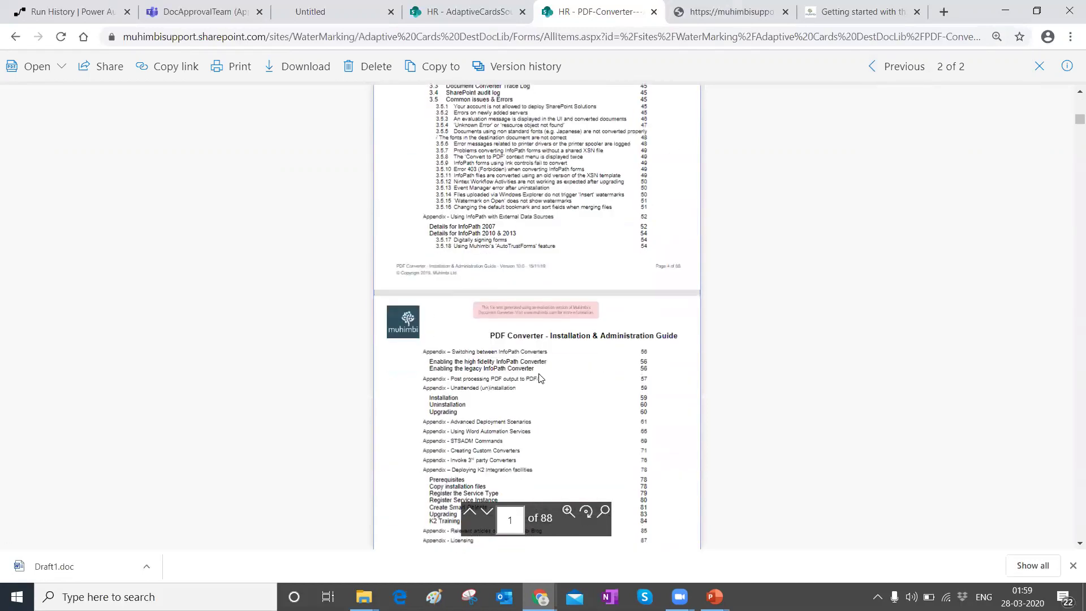
scroll(558, 371, down, 15)
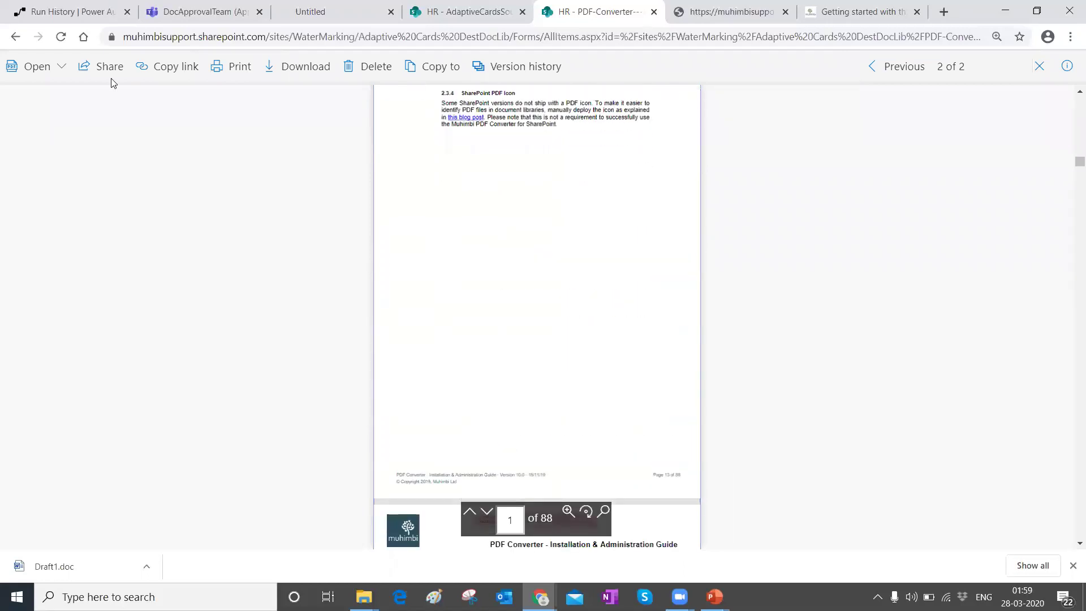
click(65, 11)
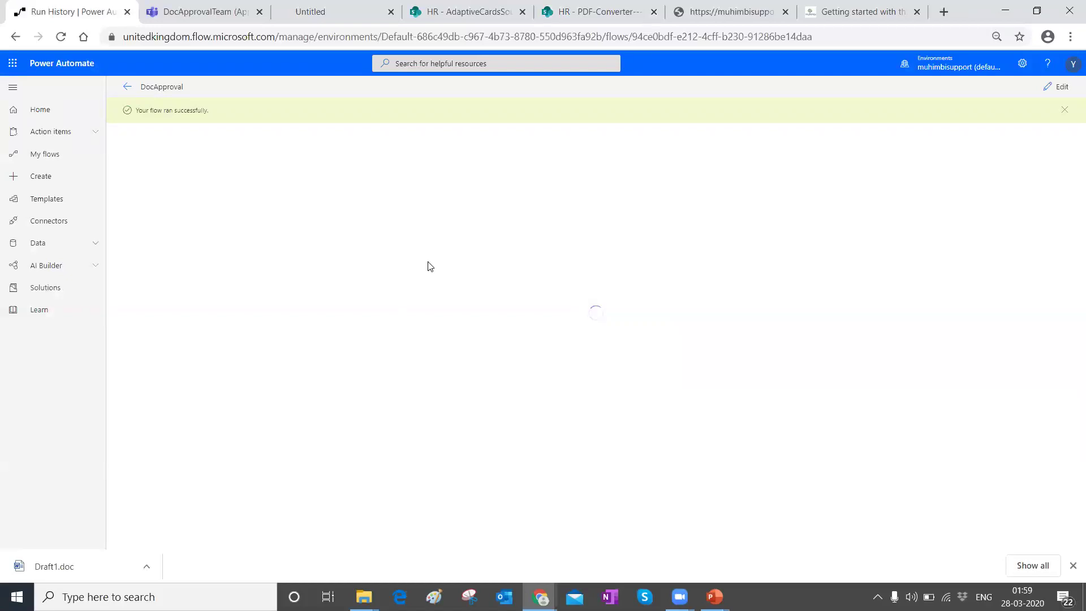
Step: In the latest DocApproval run, select the Send an HTTP request to SharePoint response body, then edit the flow
click(127, 87)
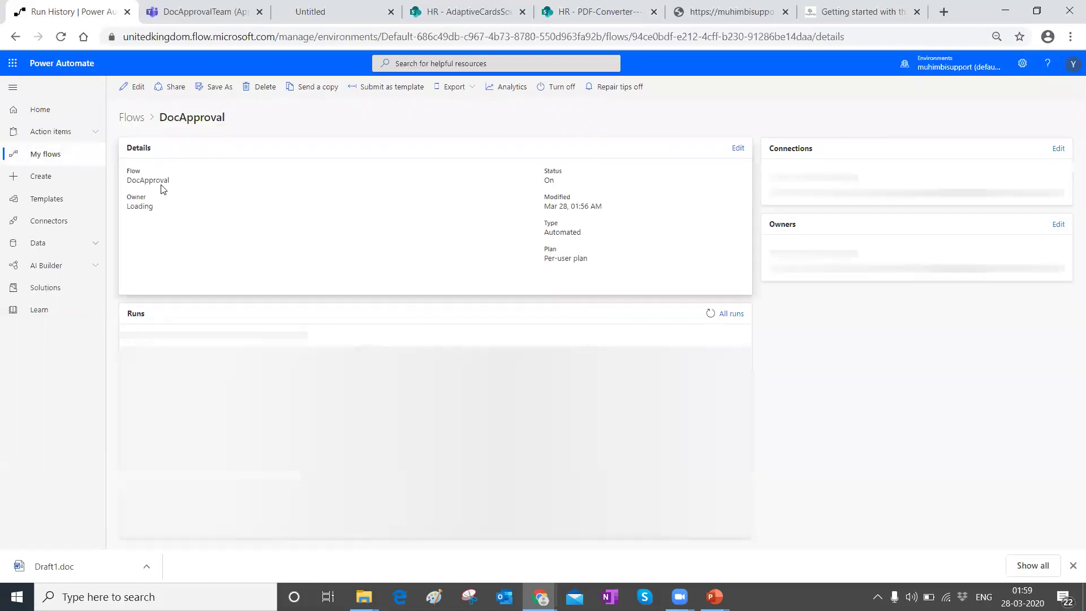
click(159, 368)
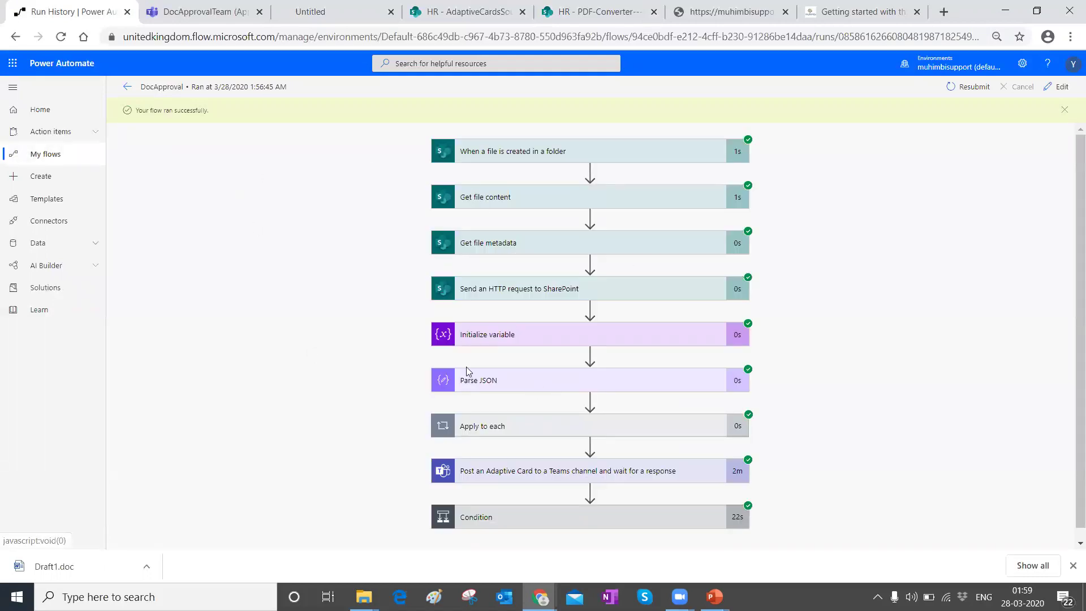
click(487, 292)
scroll(553, 299, down, 4)
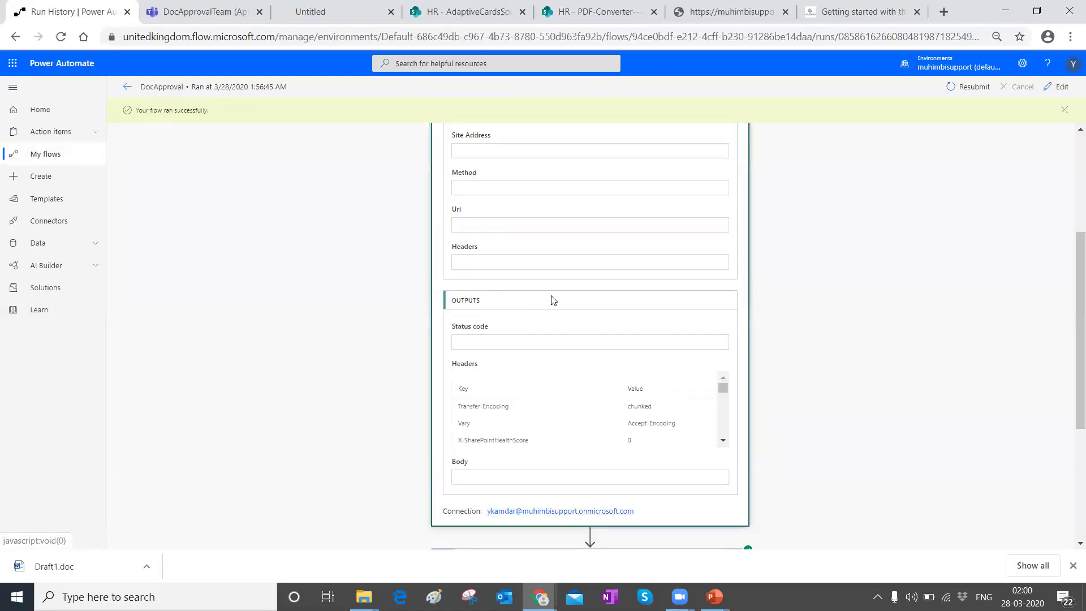
scroll(683, 411, down, 3)
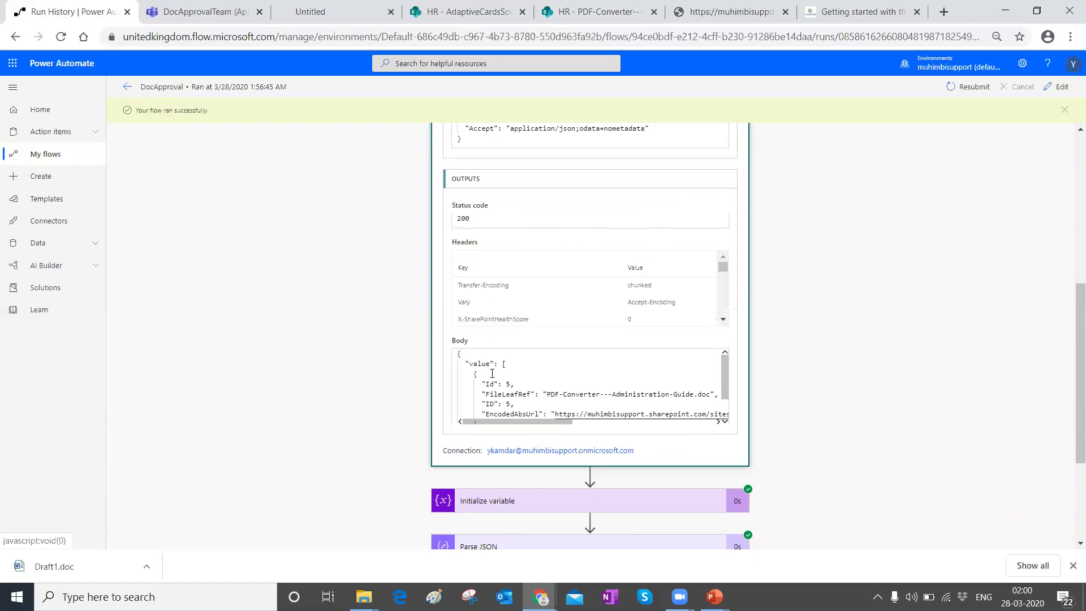
drag(473, 359, 540, 492)
key(ctrl+c)
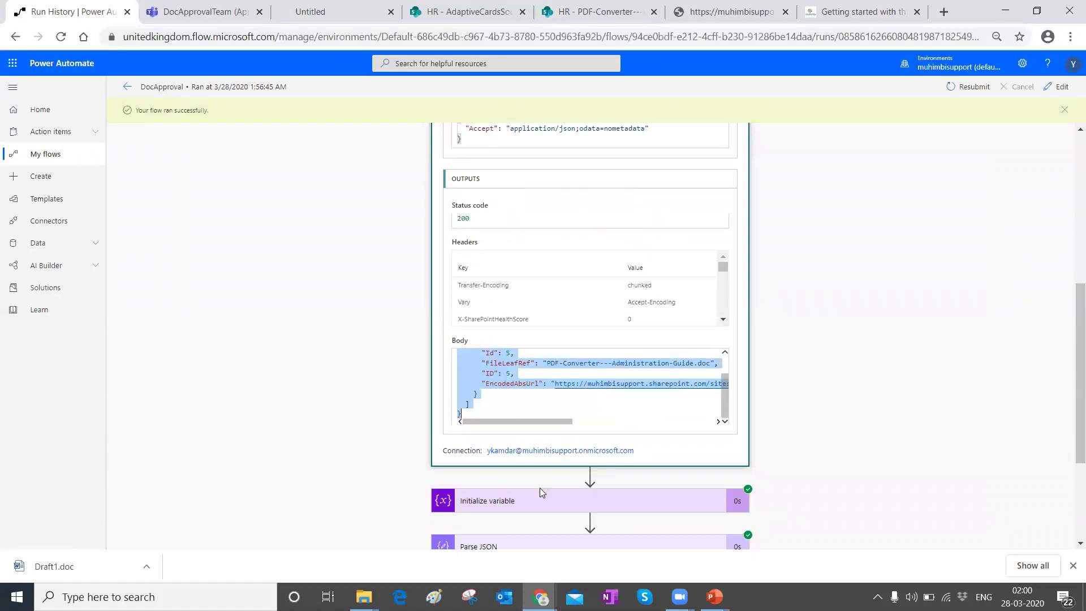
click(1059, 87)
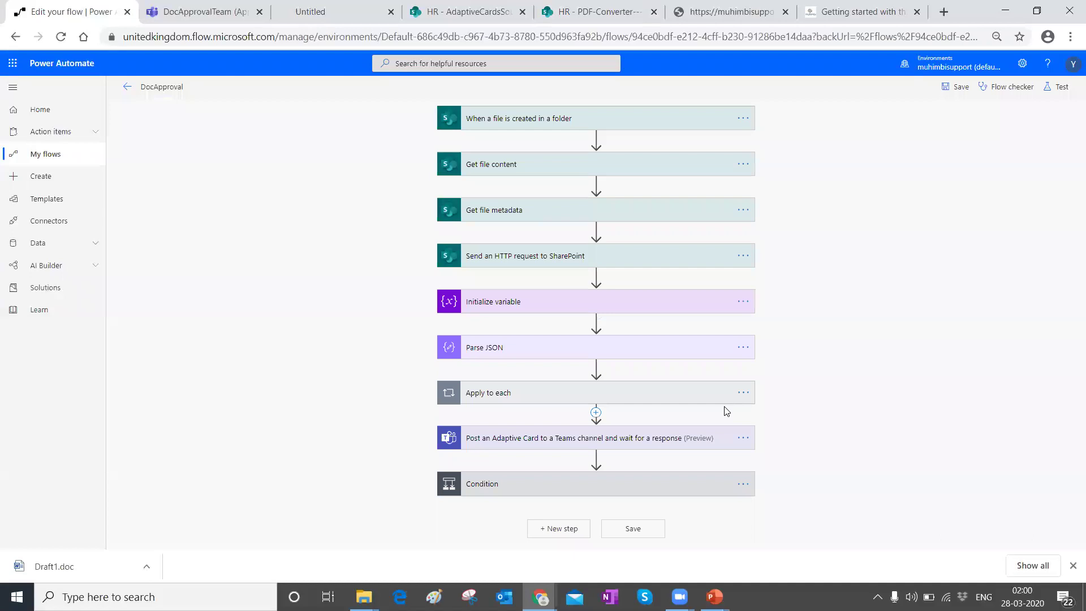
Step: Regenerate the Parse JSON schema from the pasted response body sample
click(496, 345)
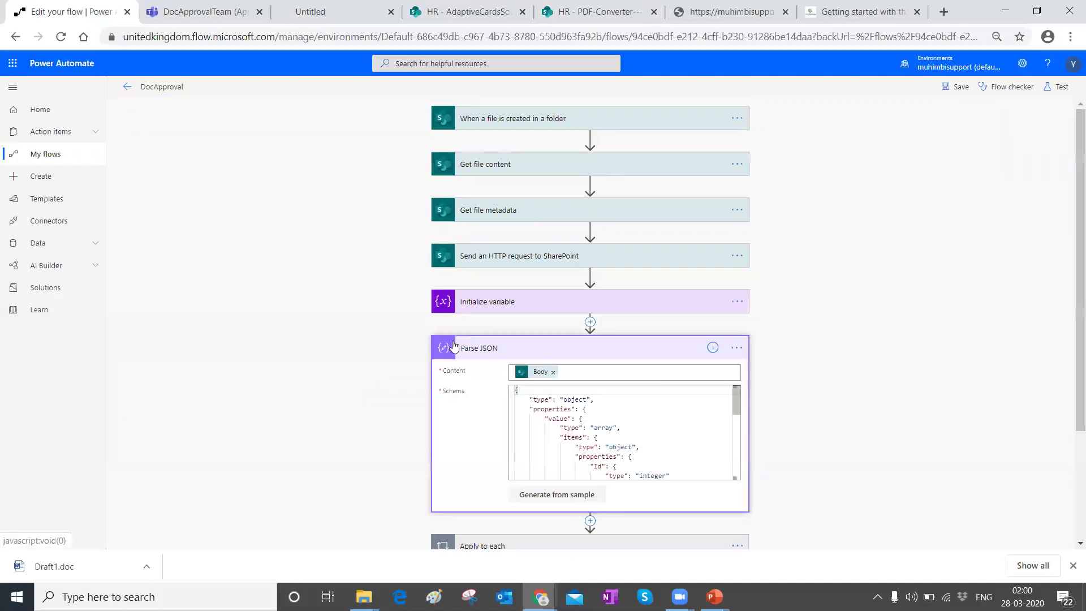
scroll(454, 346, down, 3)
click(560, 354)
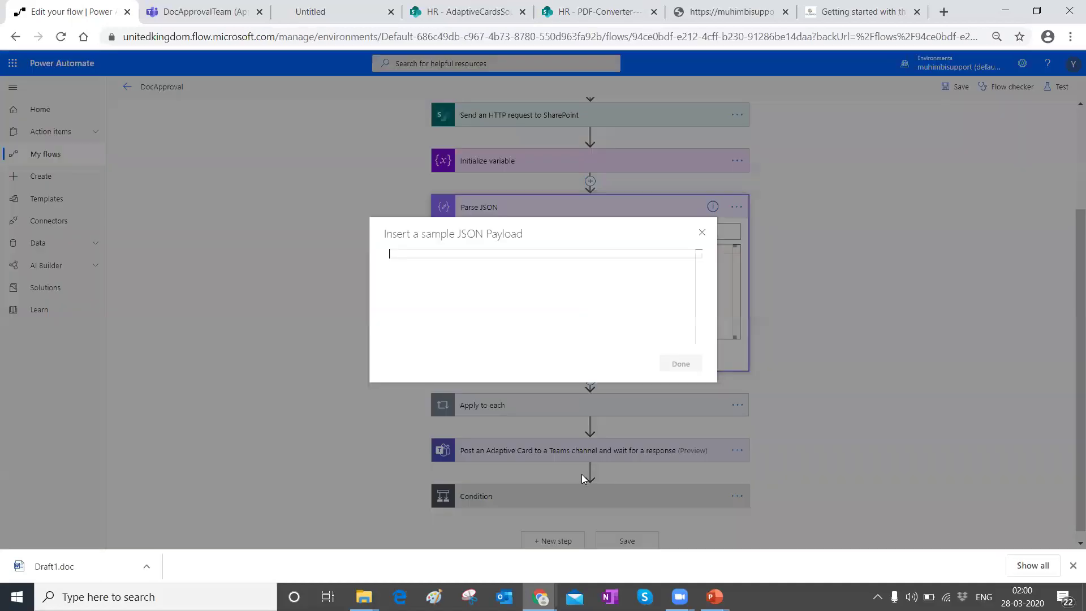
key(ctrl+v)
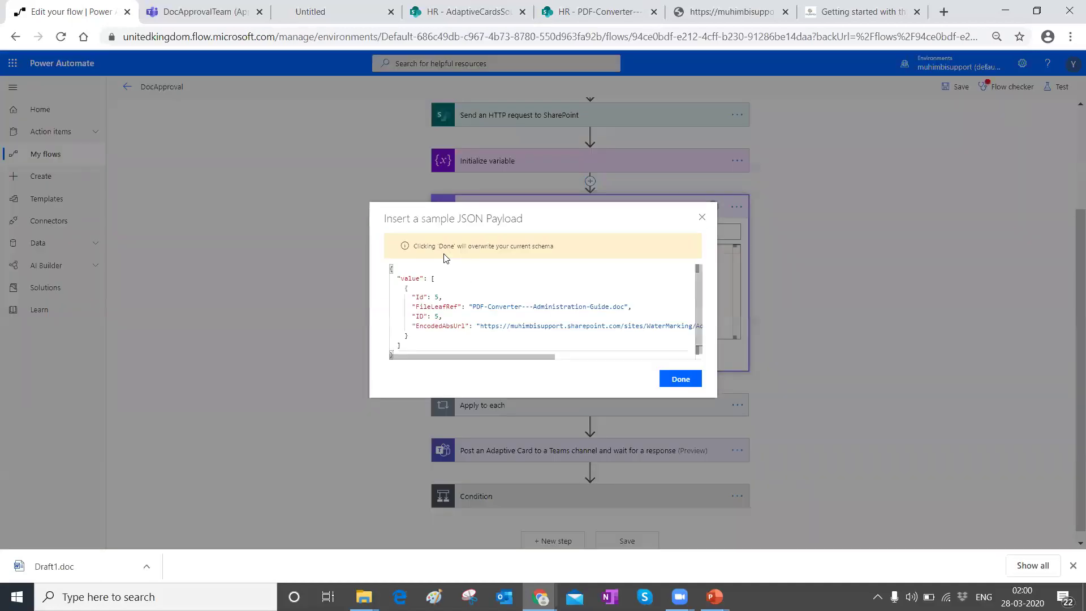
click(672, 383)
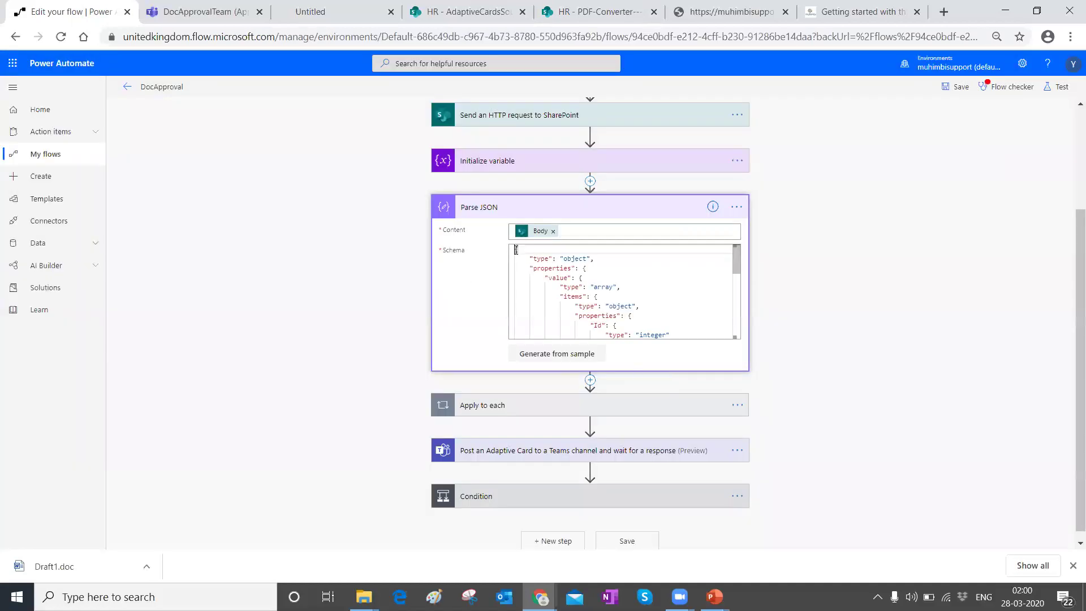
scroll(560, 317, up, 3)
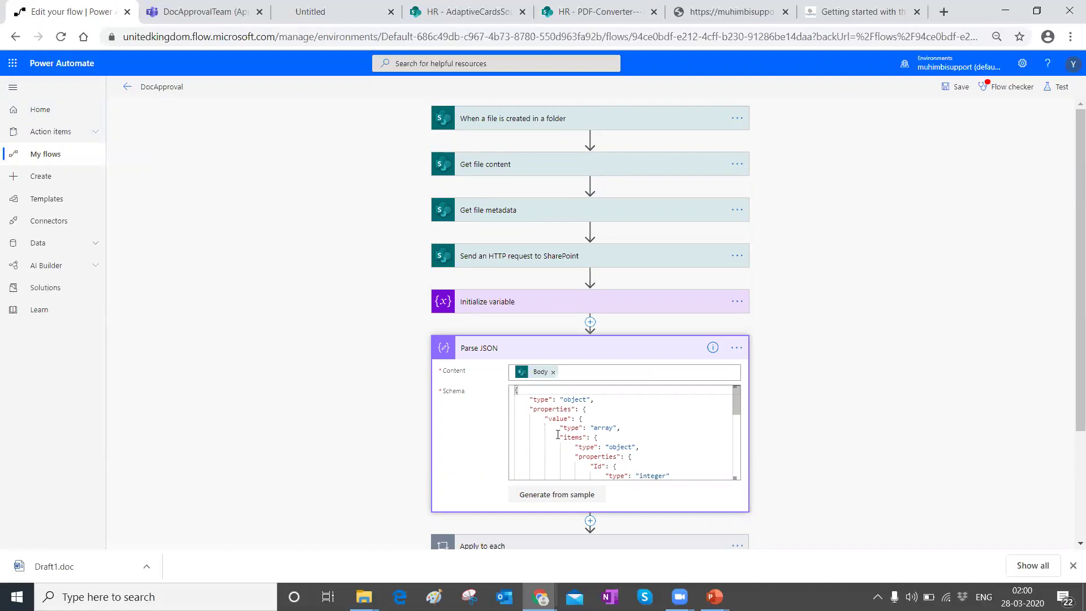
Step: Bring the Adaptive Cards Designer window forward and select its web address
click(860, 11)
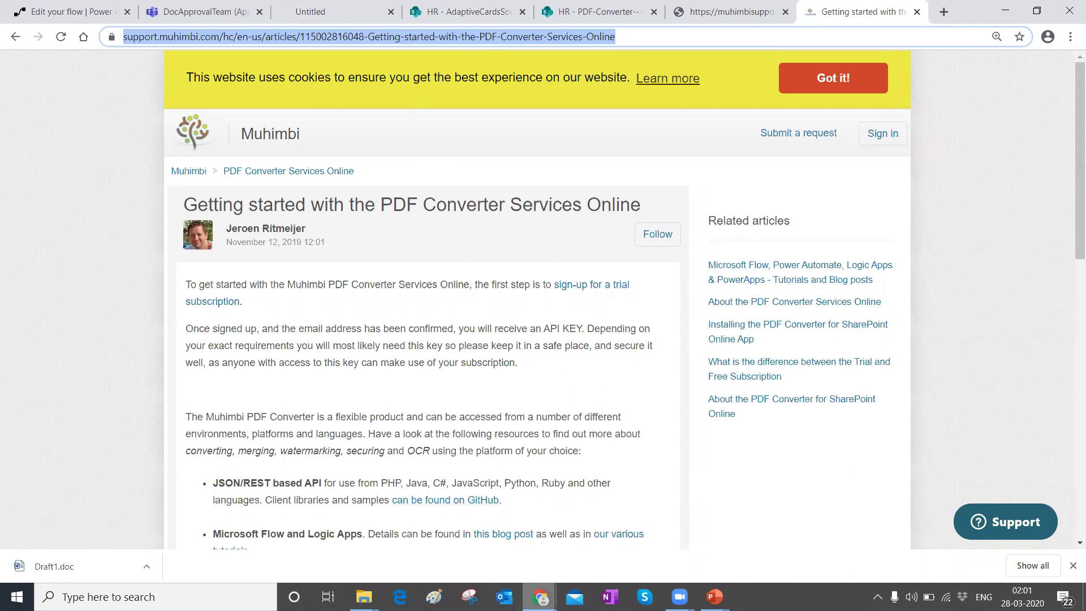
click(541, 596)
click(529, 554)
click(247, 37)
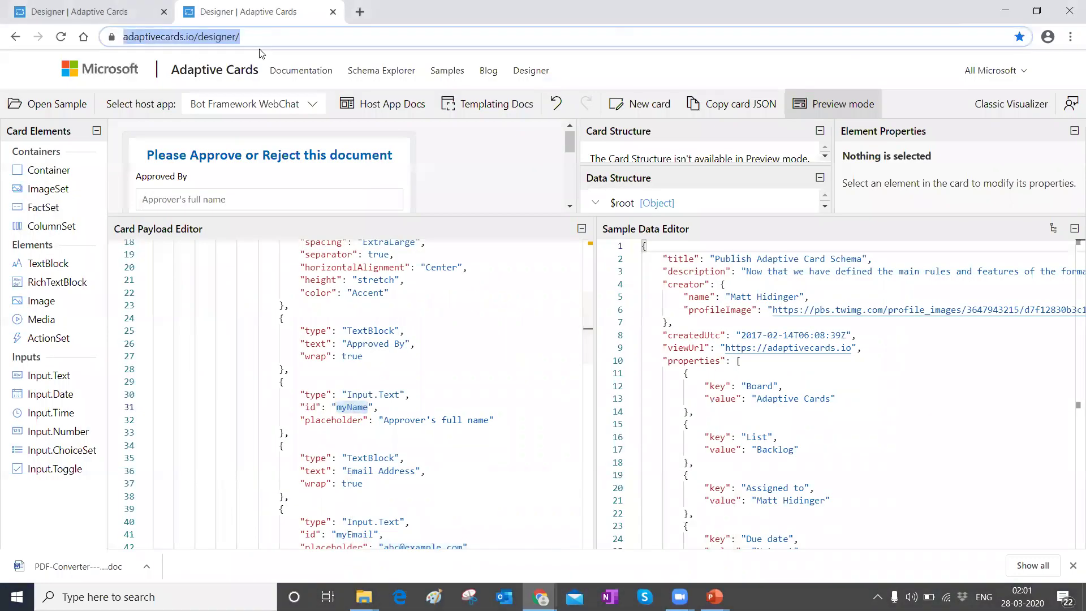
scroll(412, 458, up, 4)
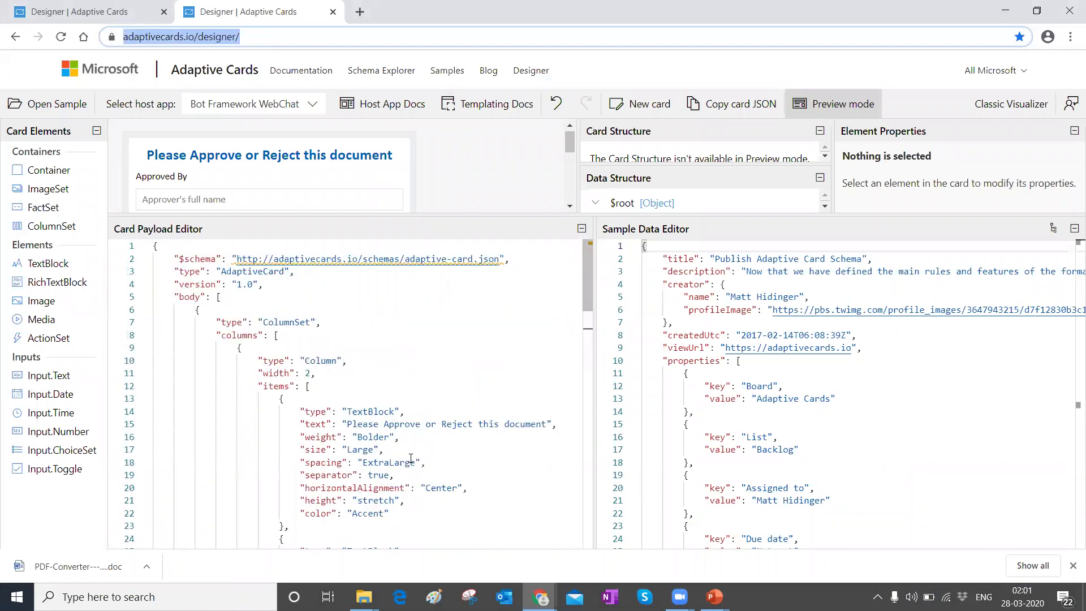